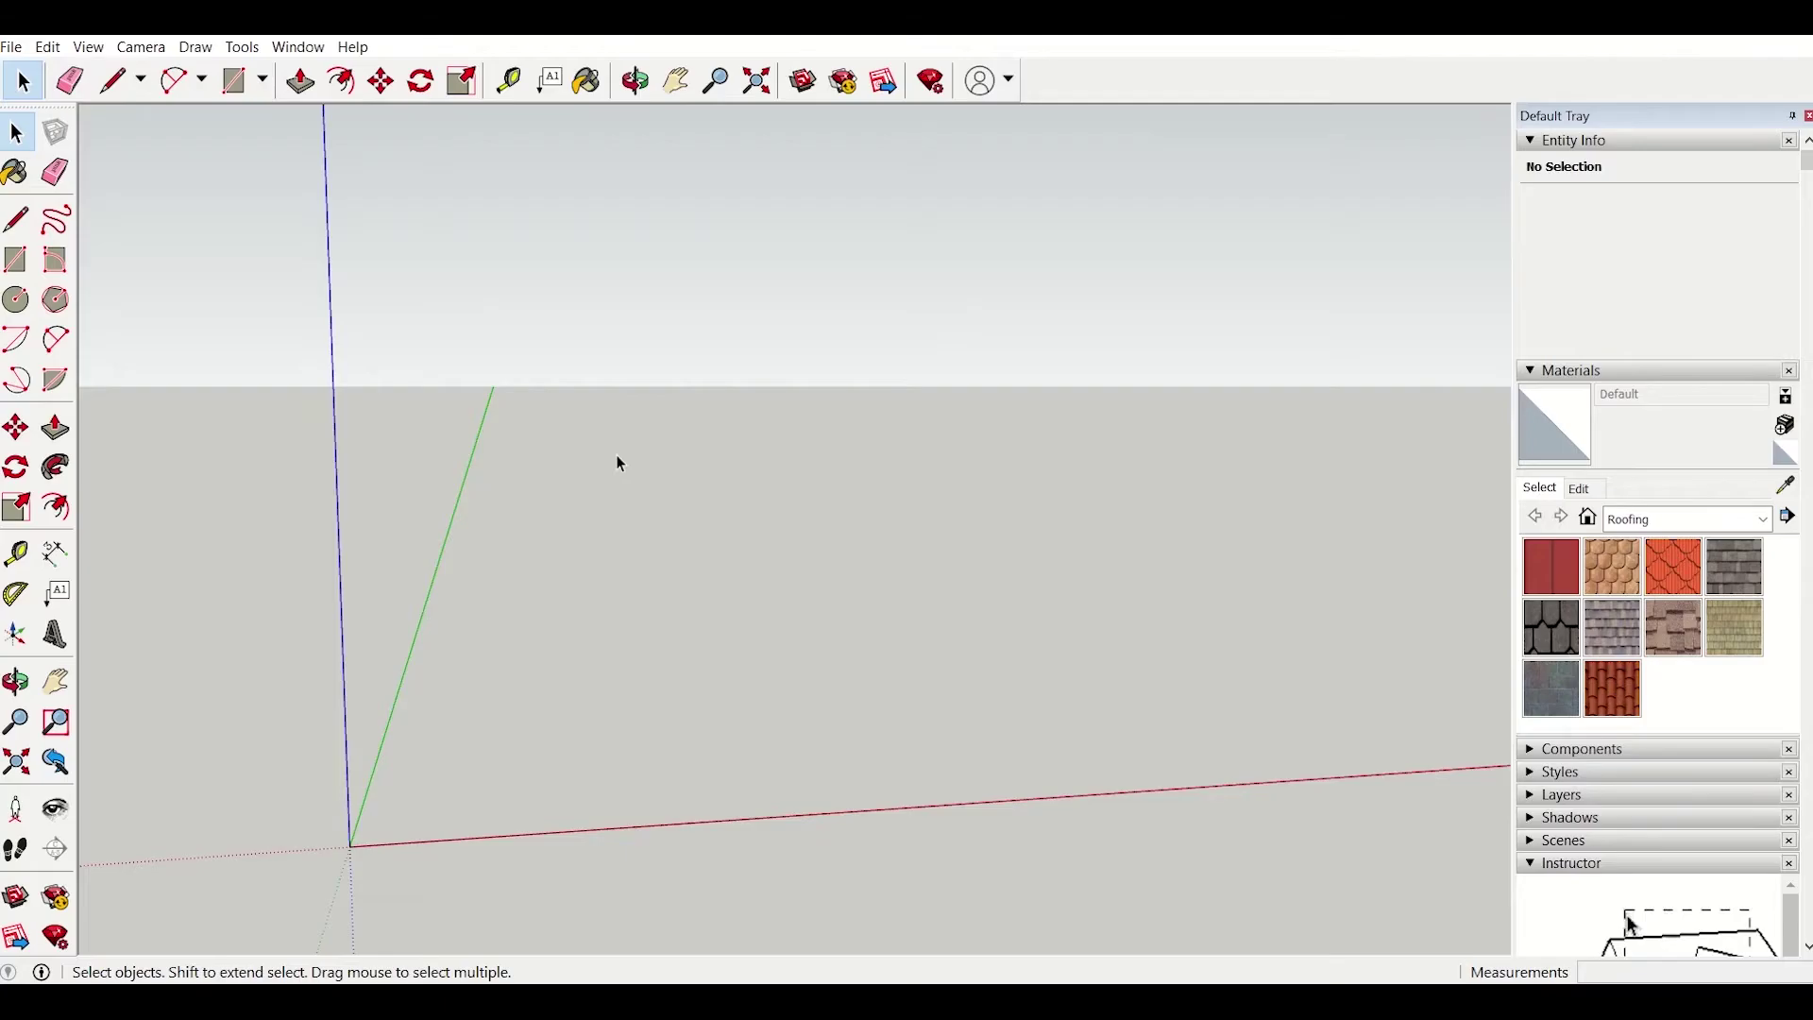
Step: Draw a 12' by 14' rectangle with its first corner on the origin
left_click(263, 81)
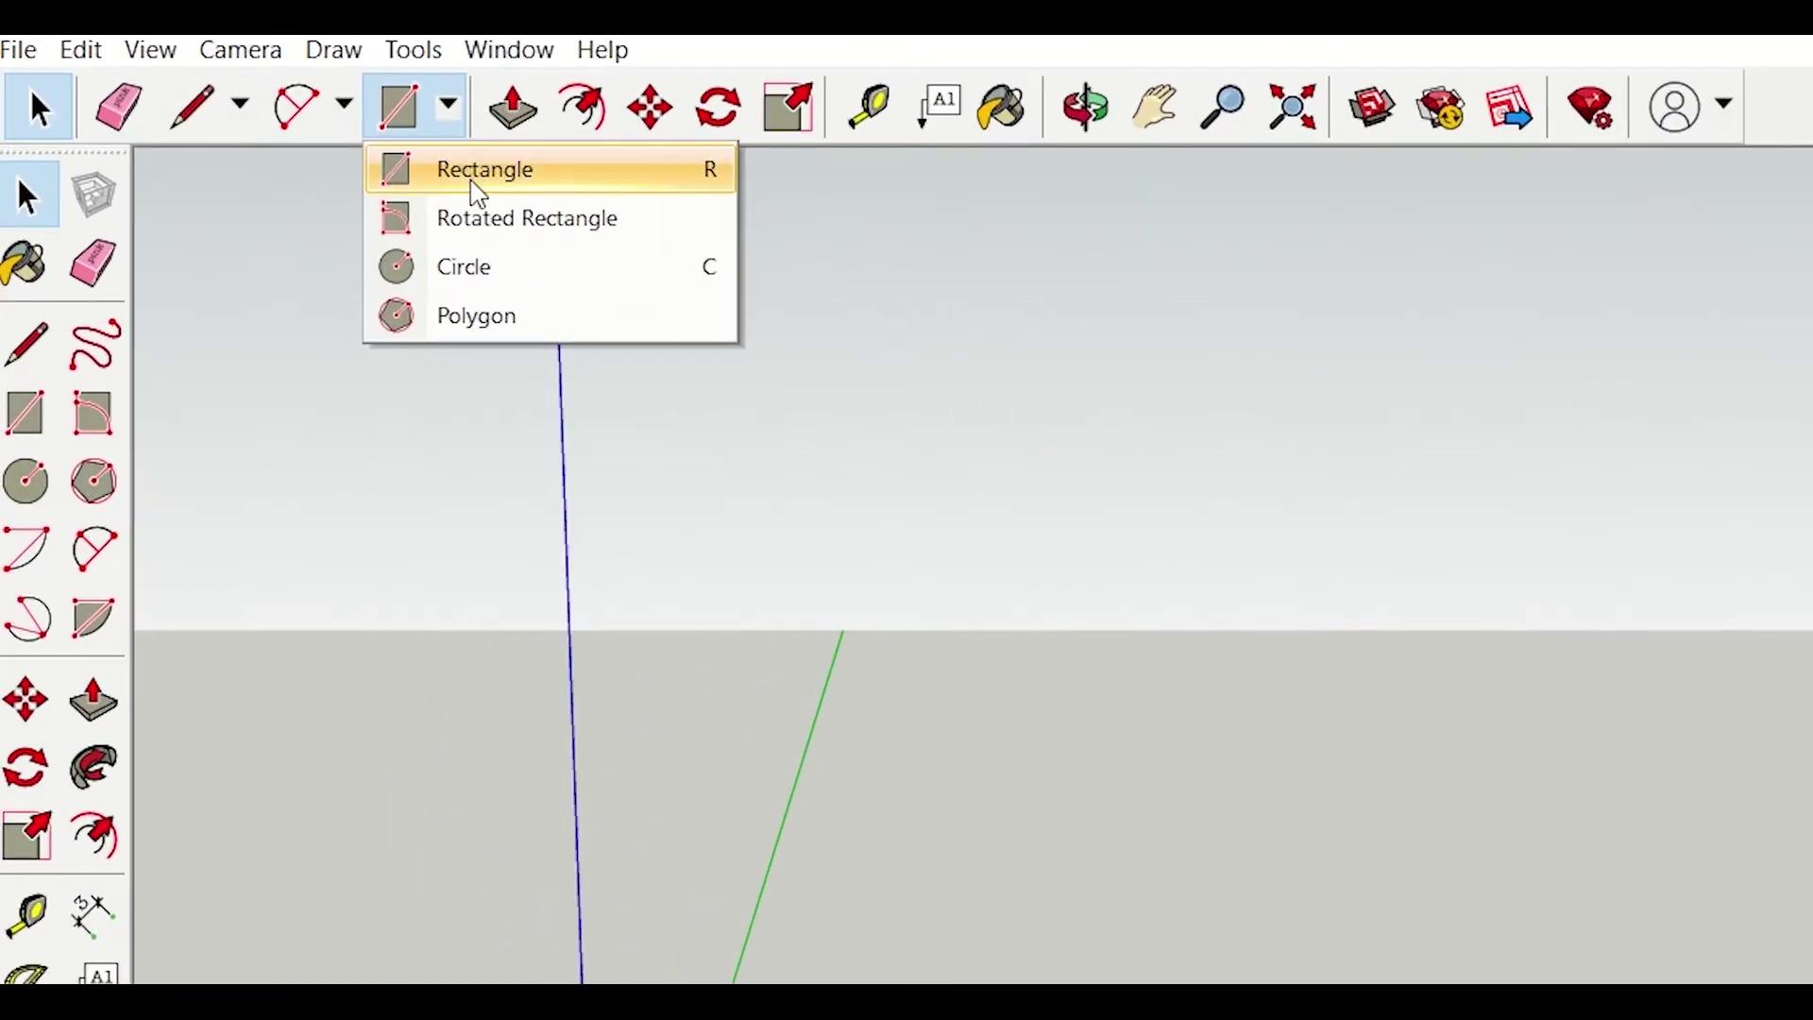
left_click(477, 185)
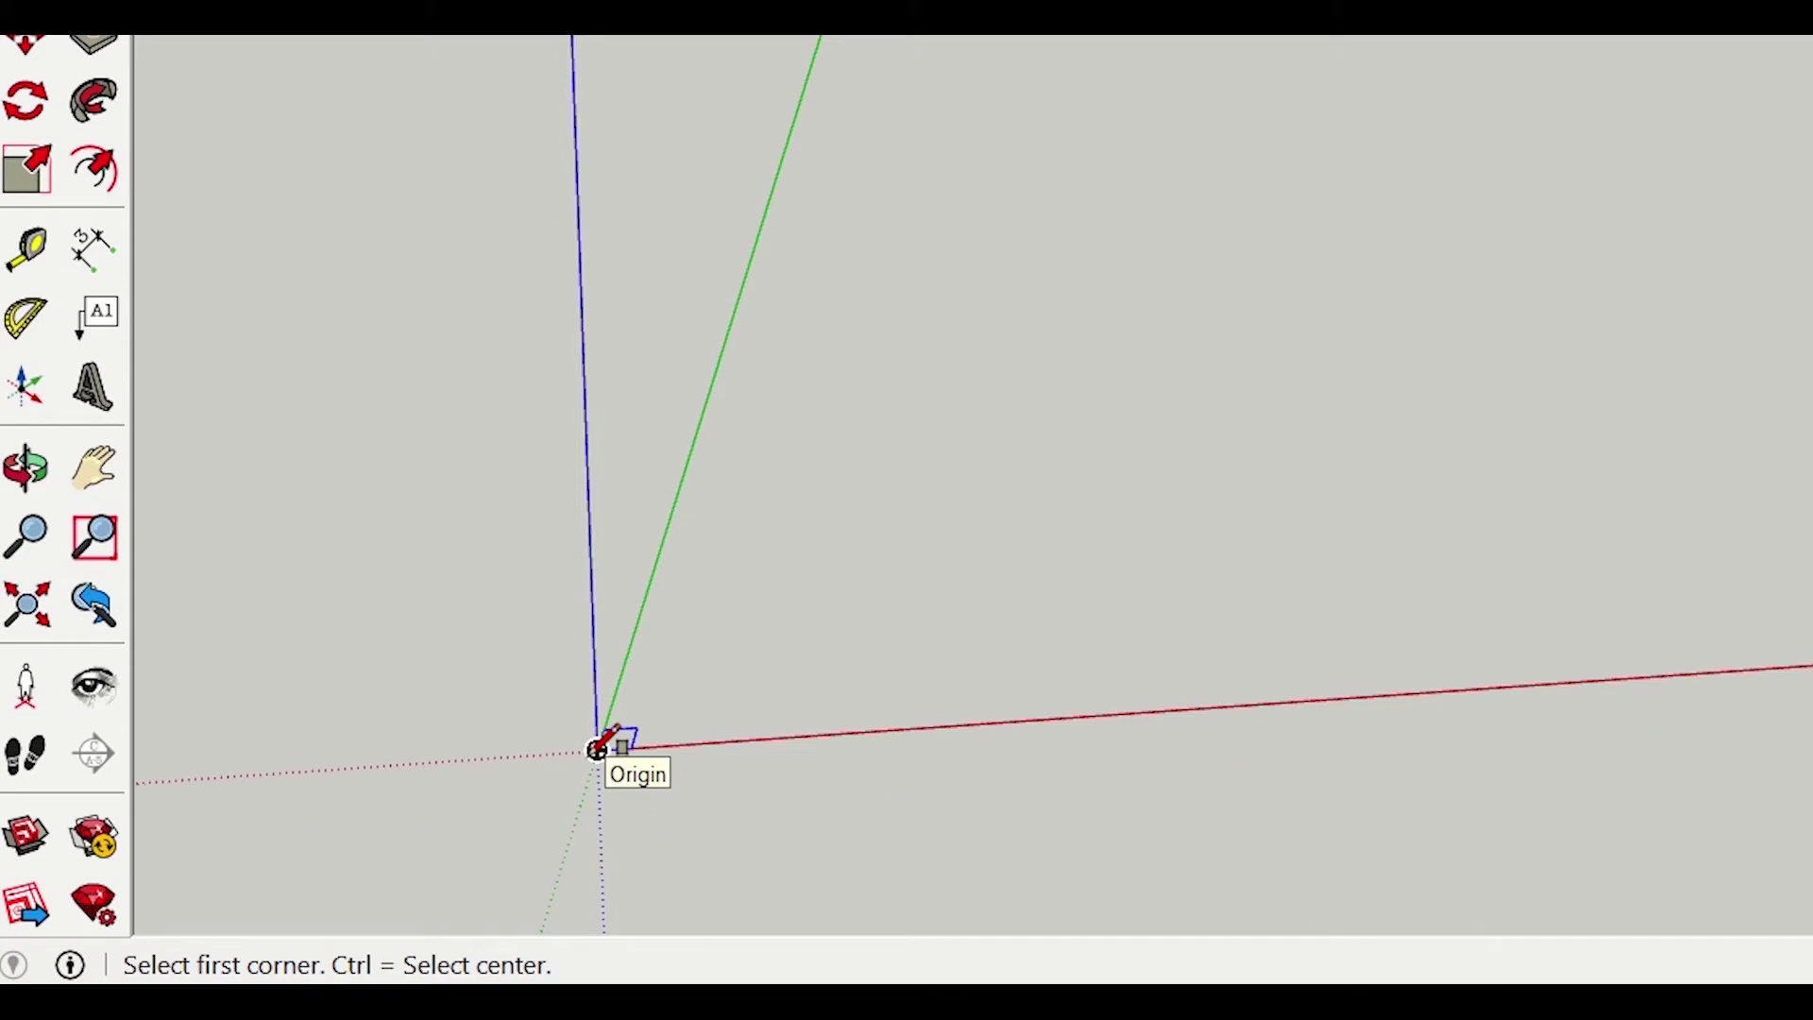
left_click(597, 751)
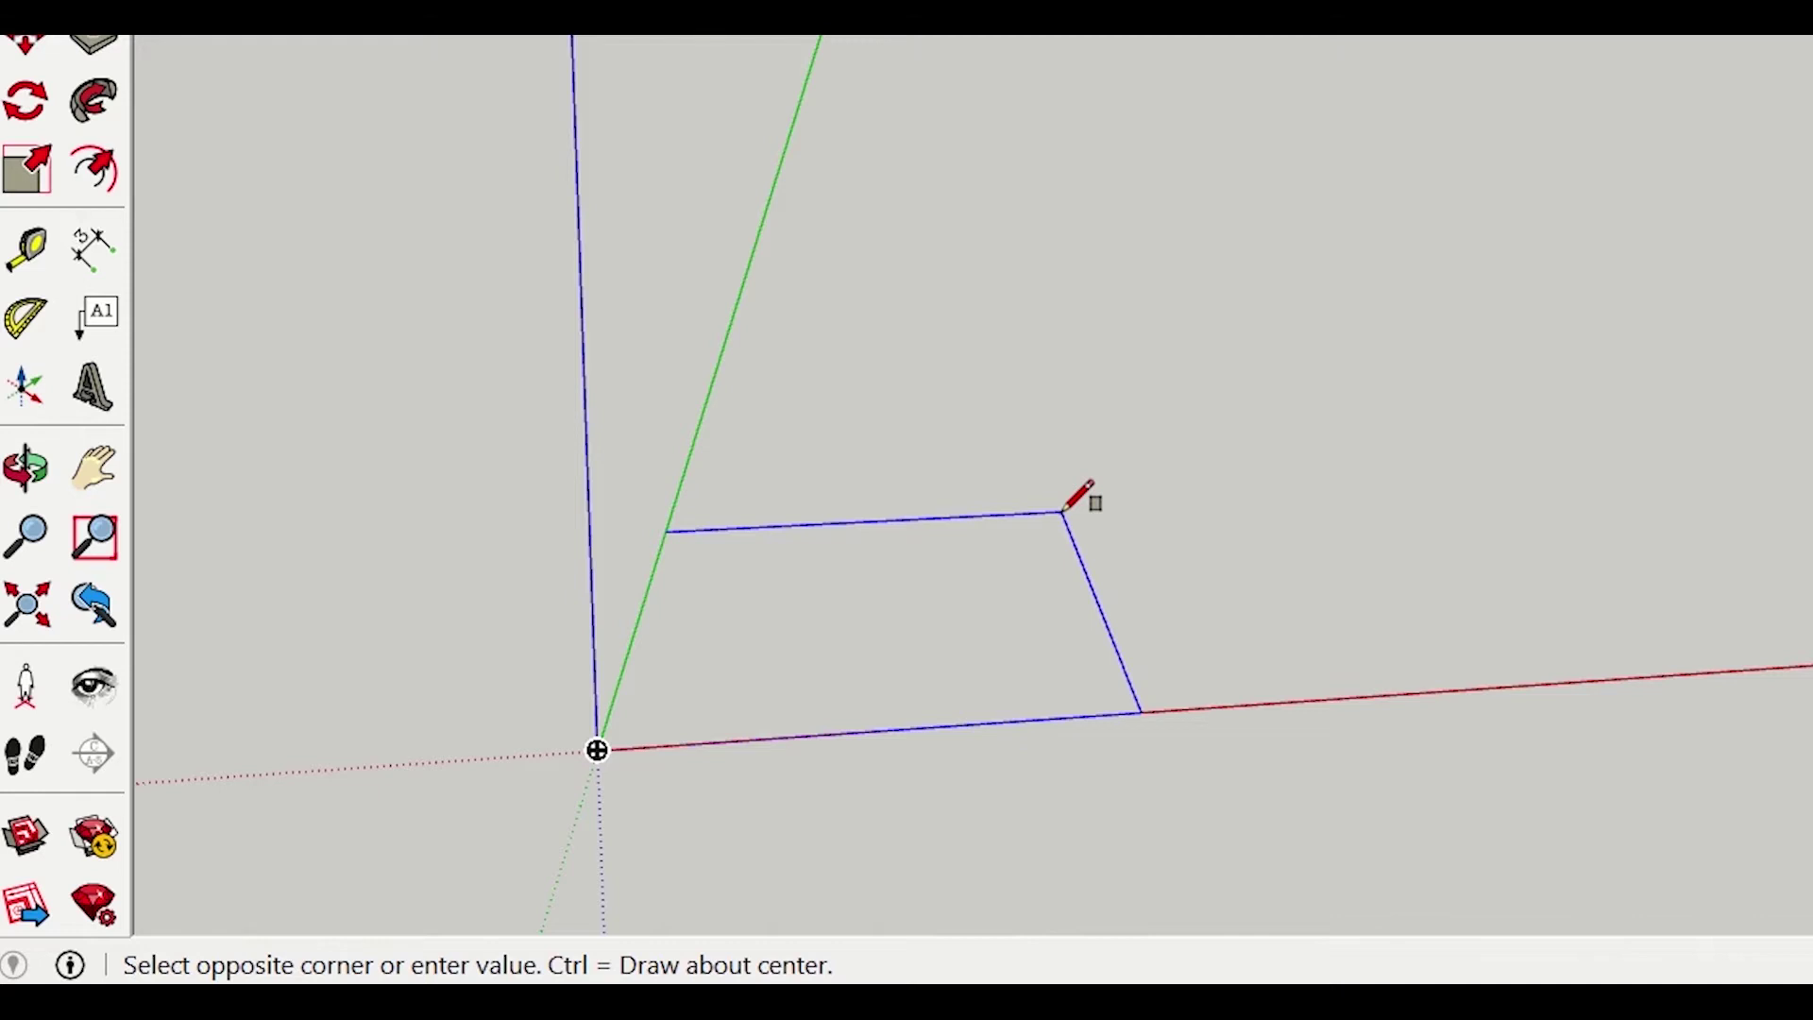
type("12'")
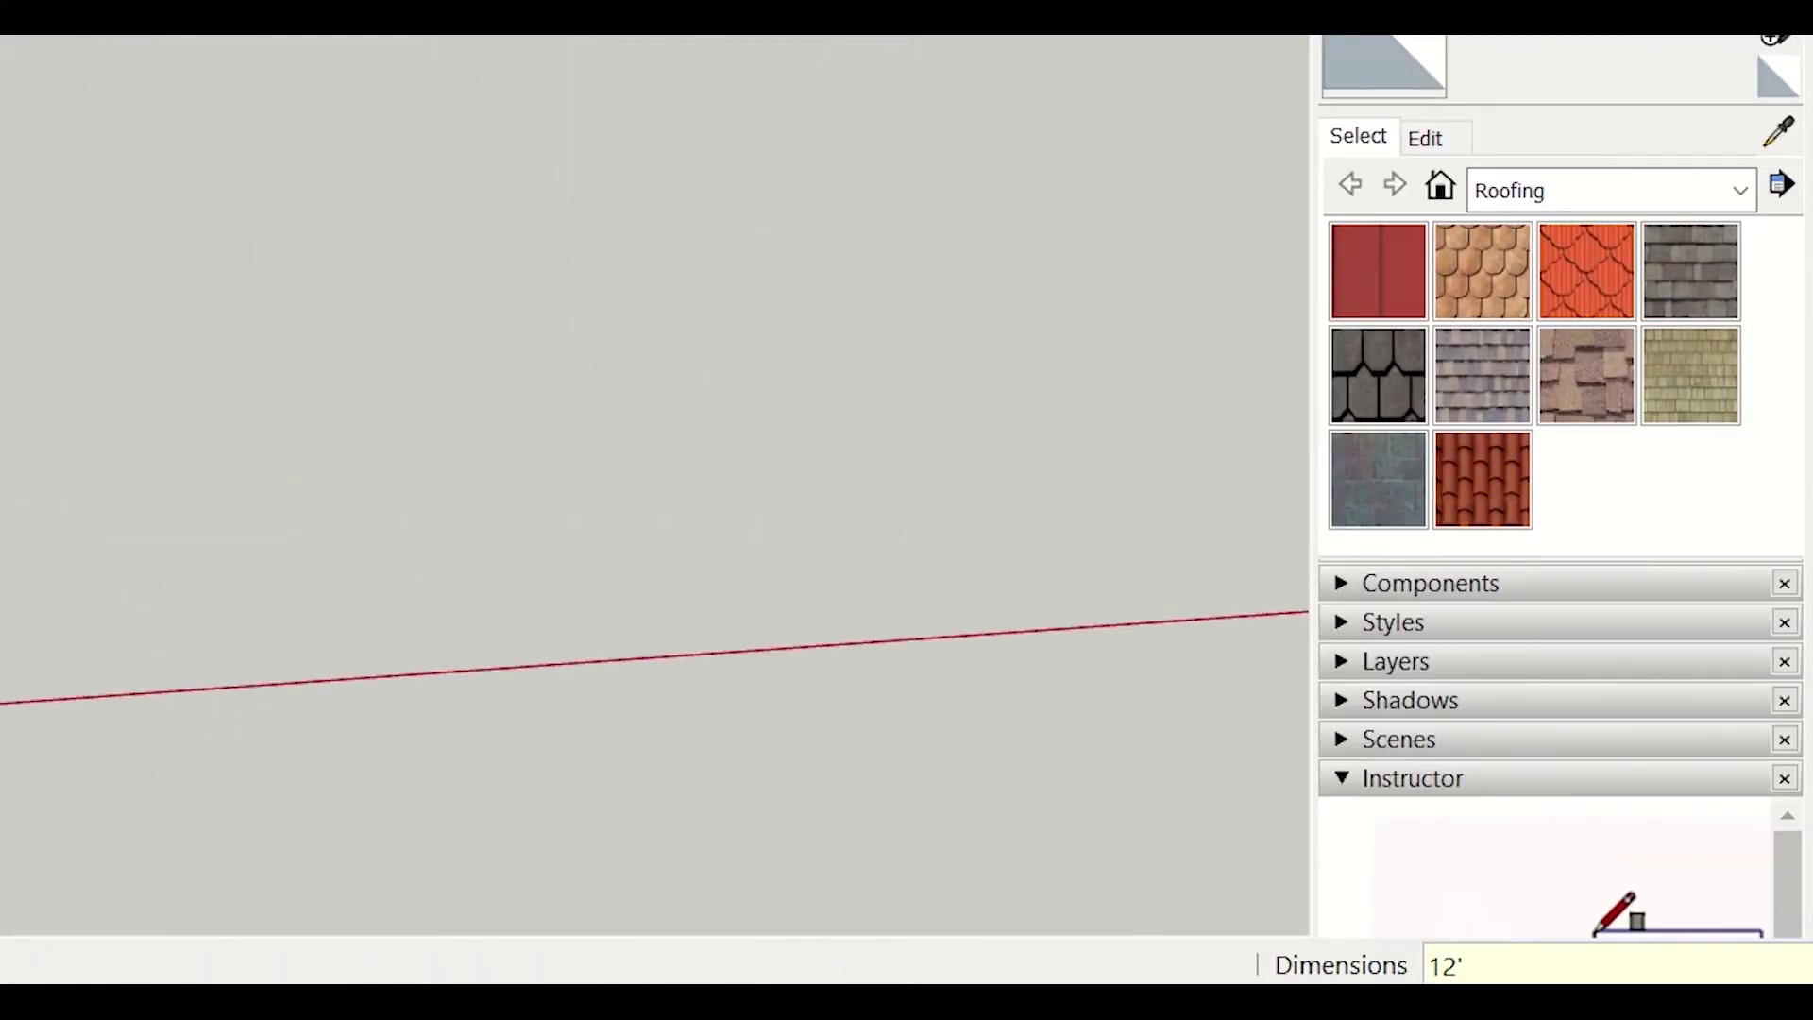
type(",14")
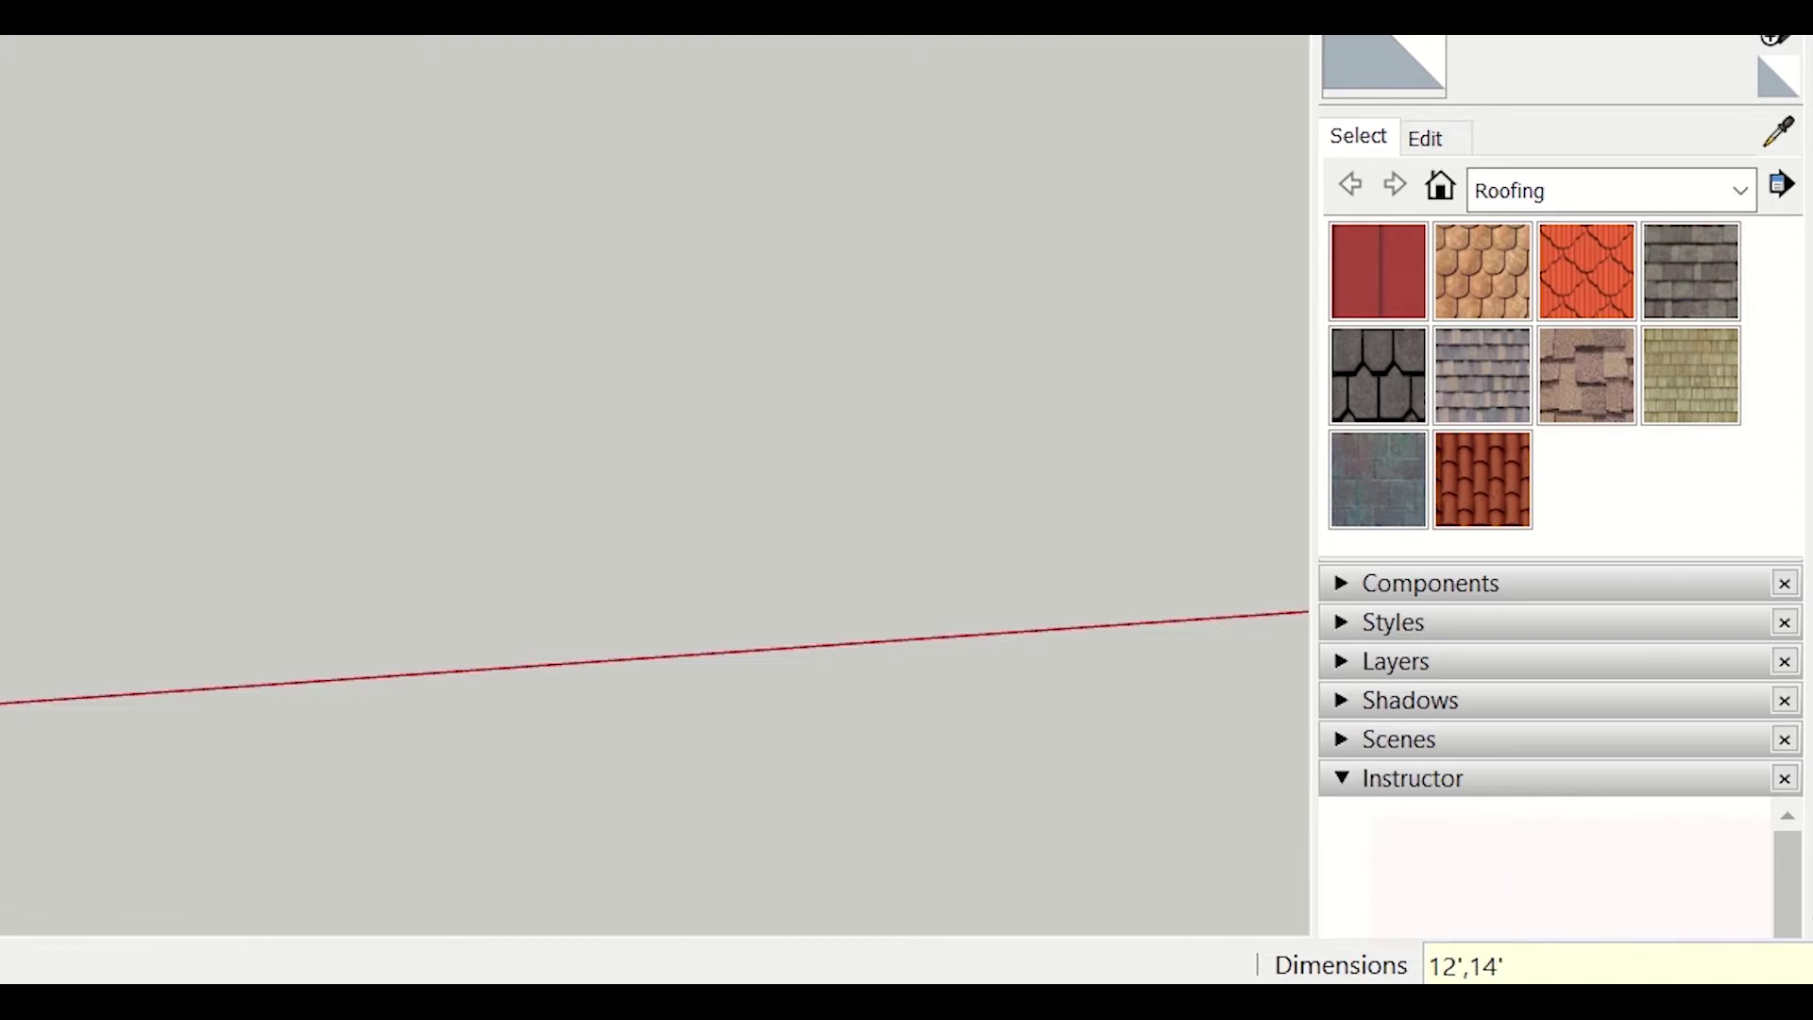
key("Return")
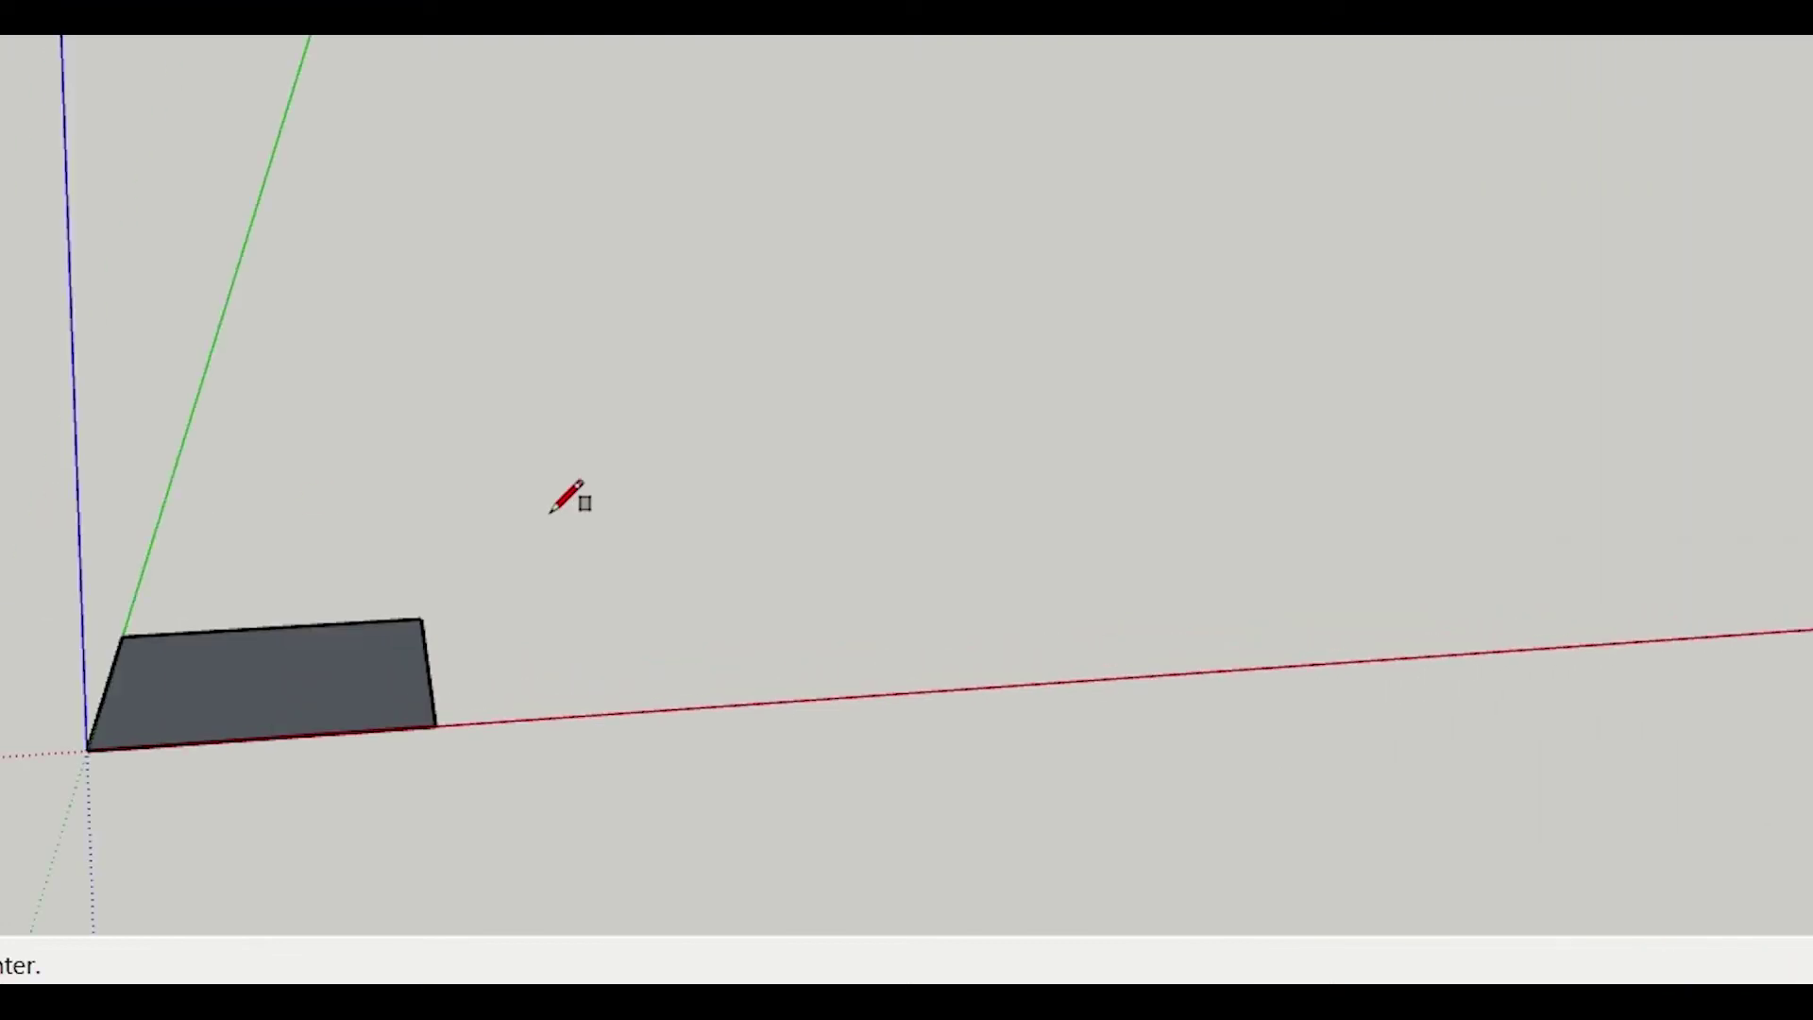
scroll(862, 661, "up", 3)
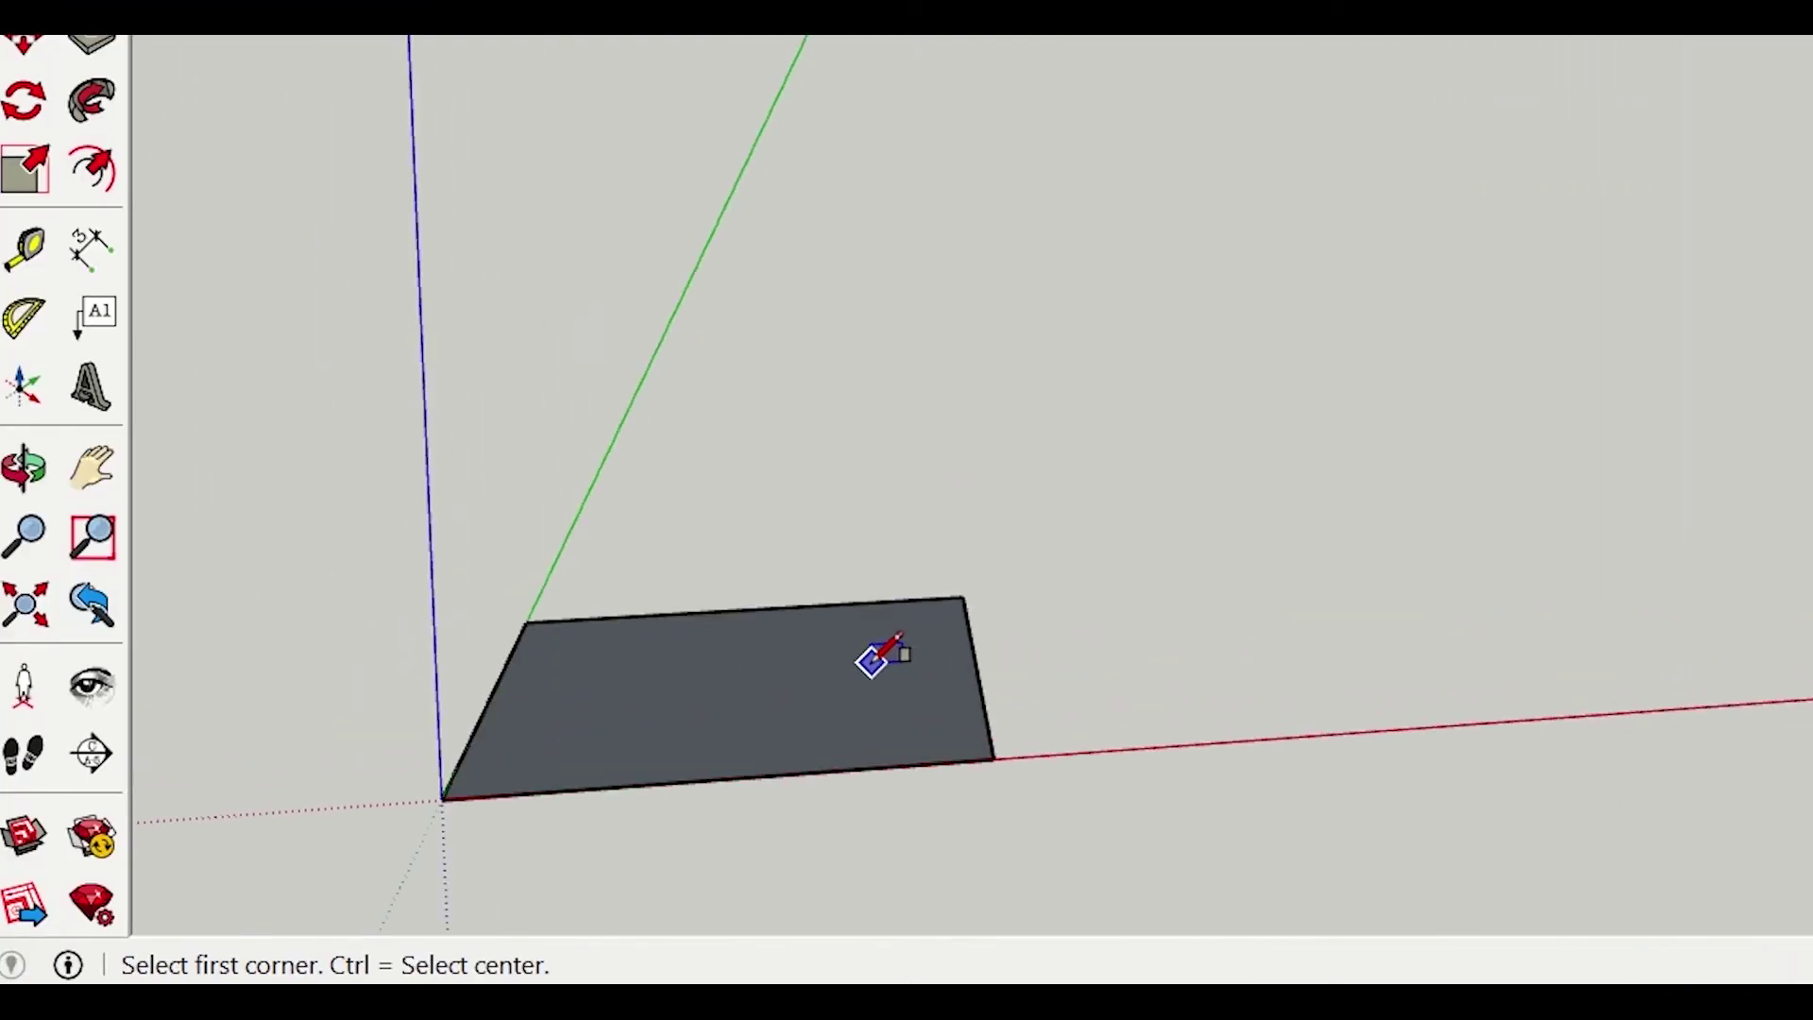
scroll(897, 652, "up", 2)
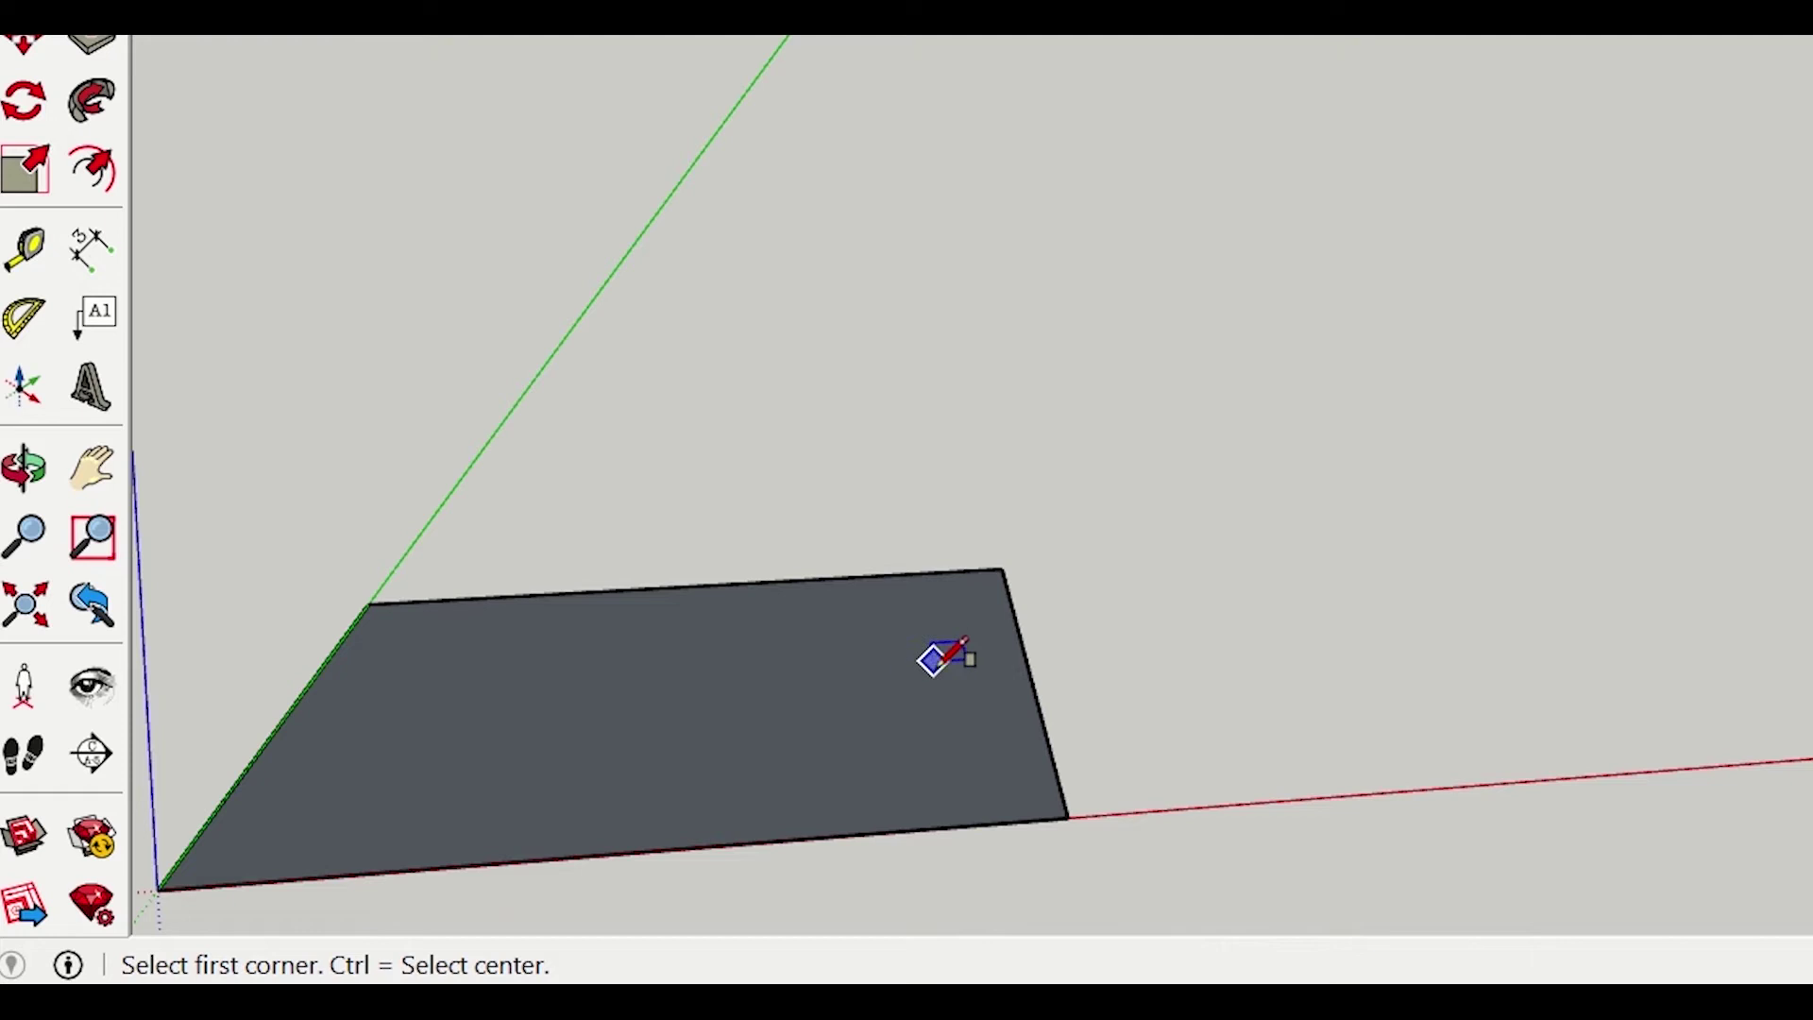
scroll(935, 661, "down", 3)
scroll(946, 670, "up", 2)
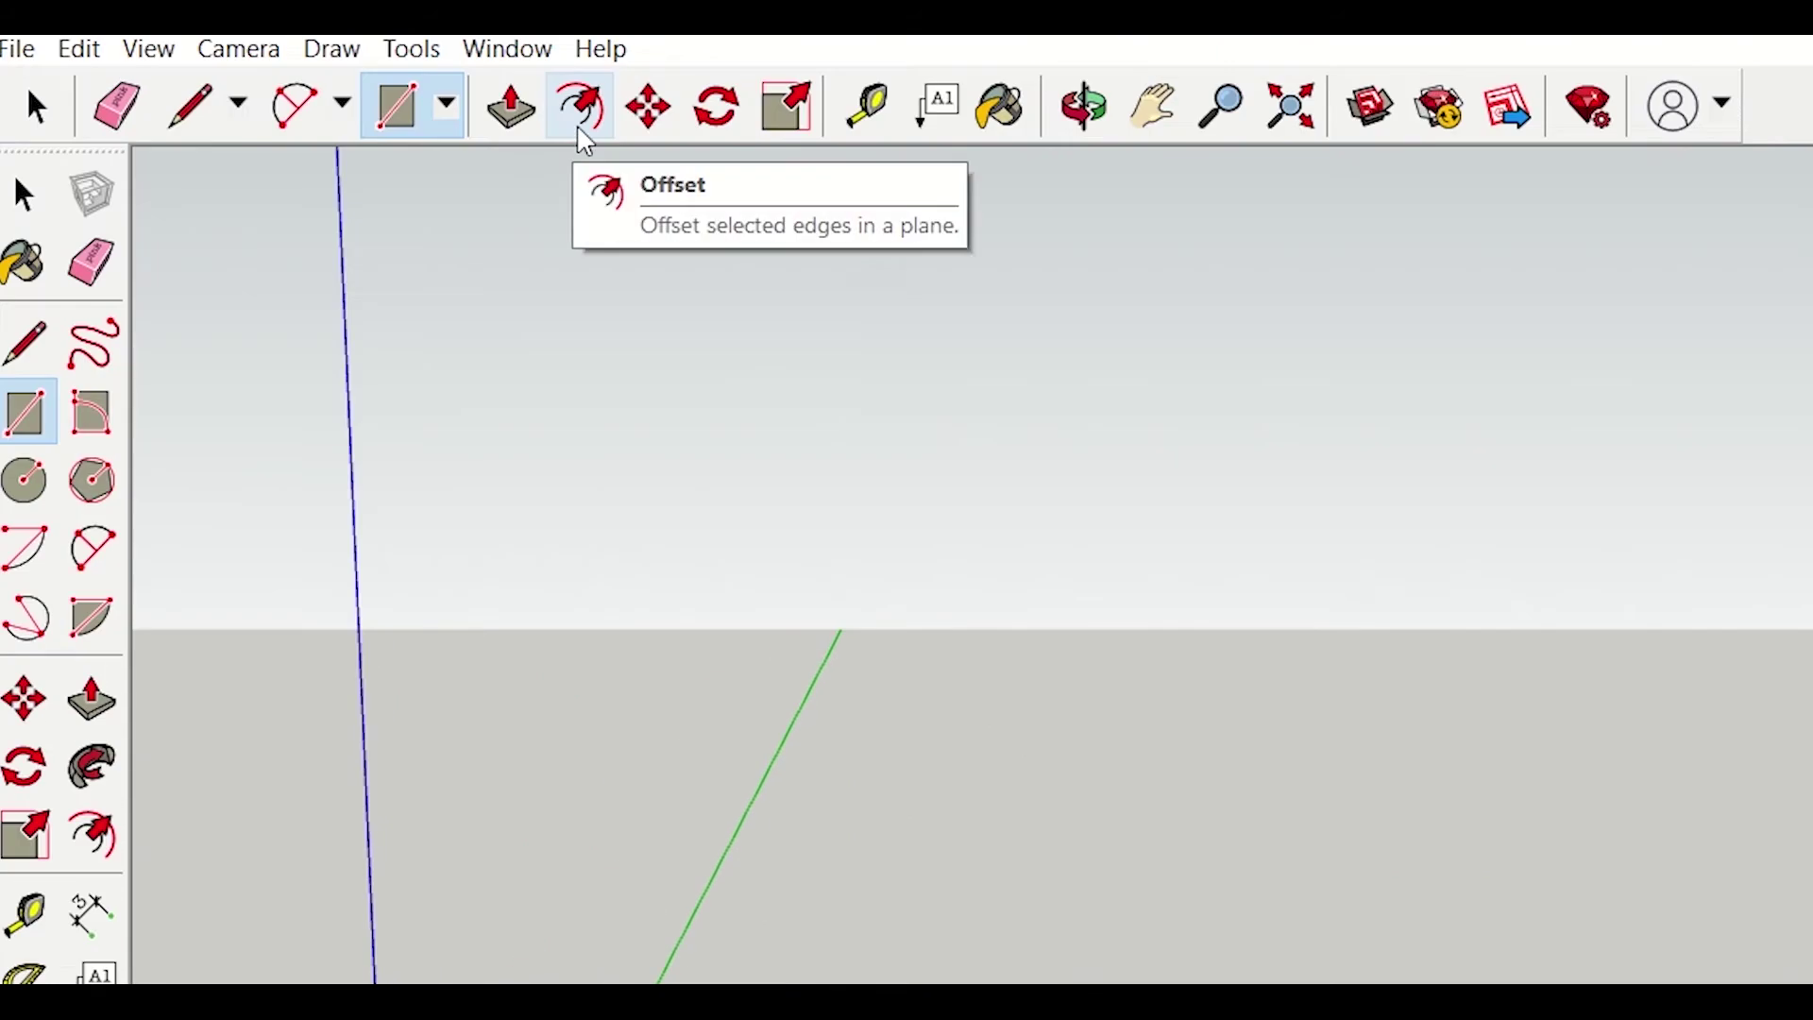
Step: Offset the floor rectangle's edges 250 mm outward to make the wall border strip
left_click(578, 109)
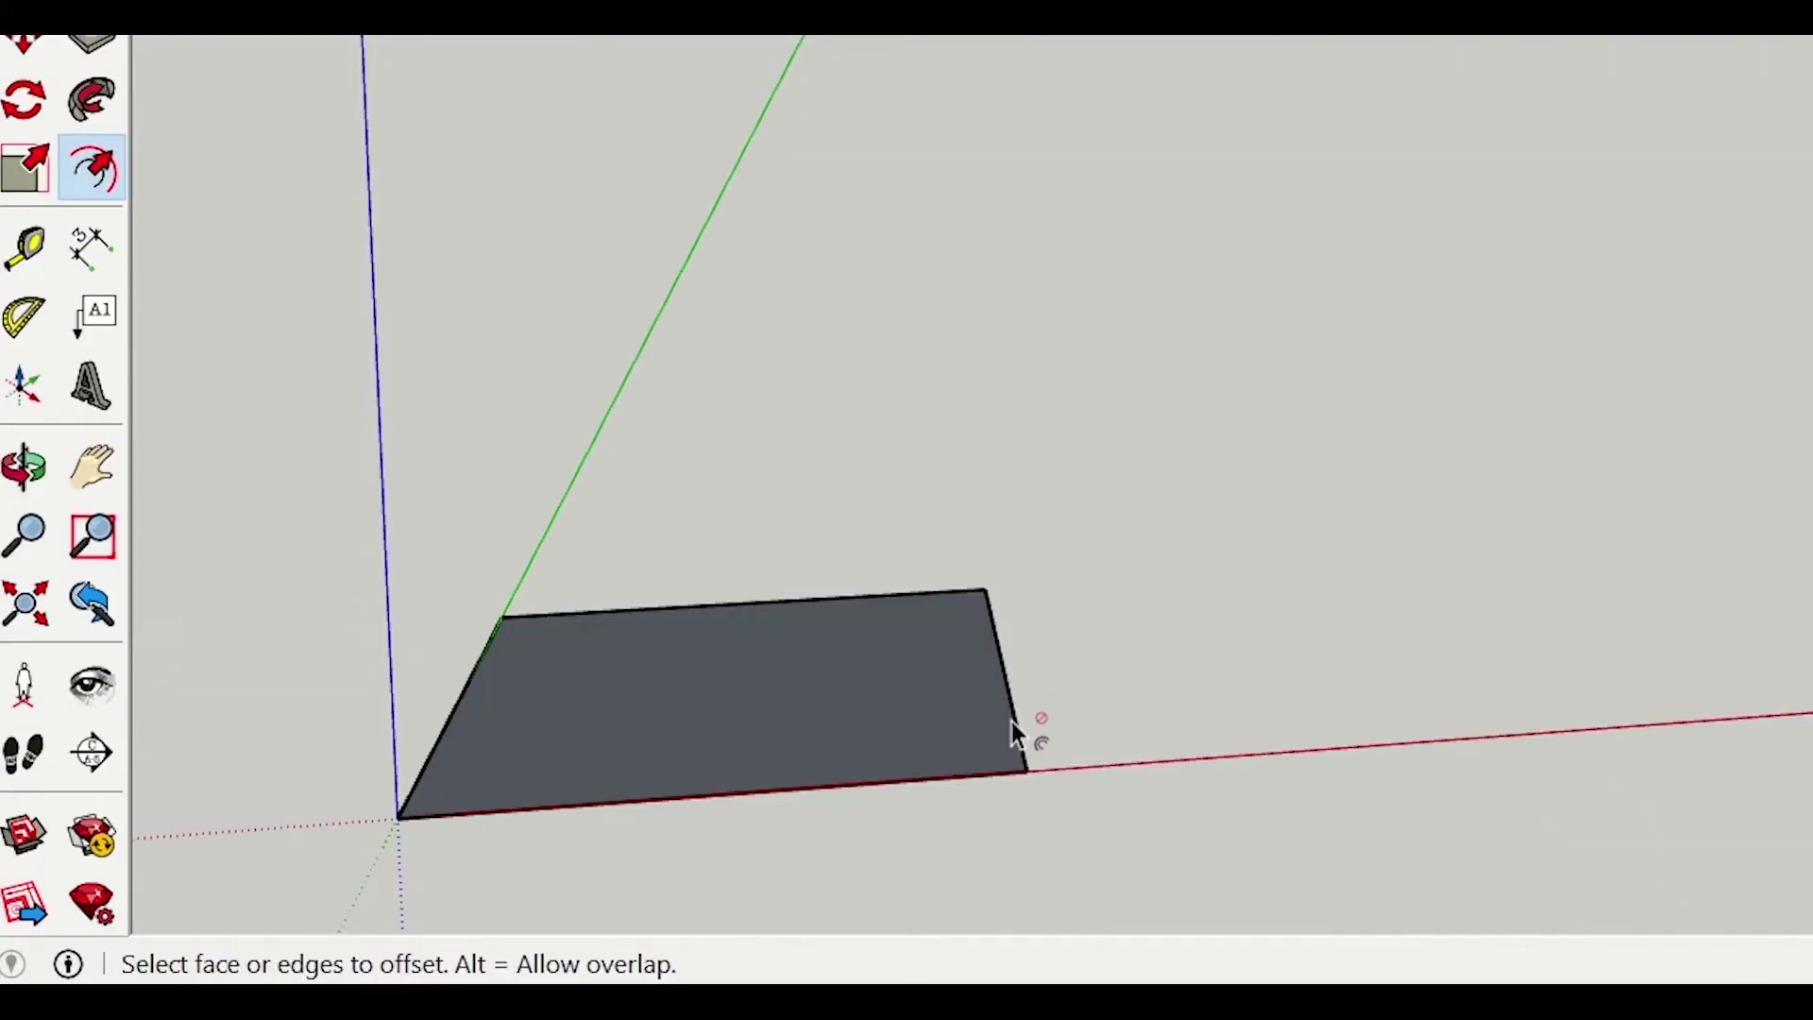
left_click(1005, 690)
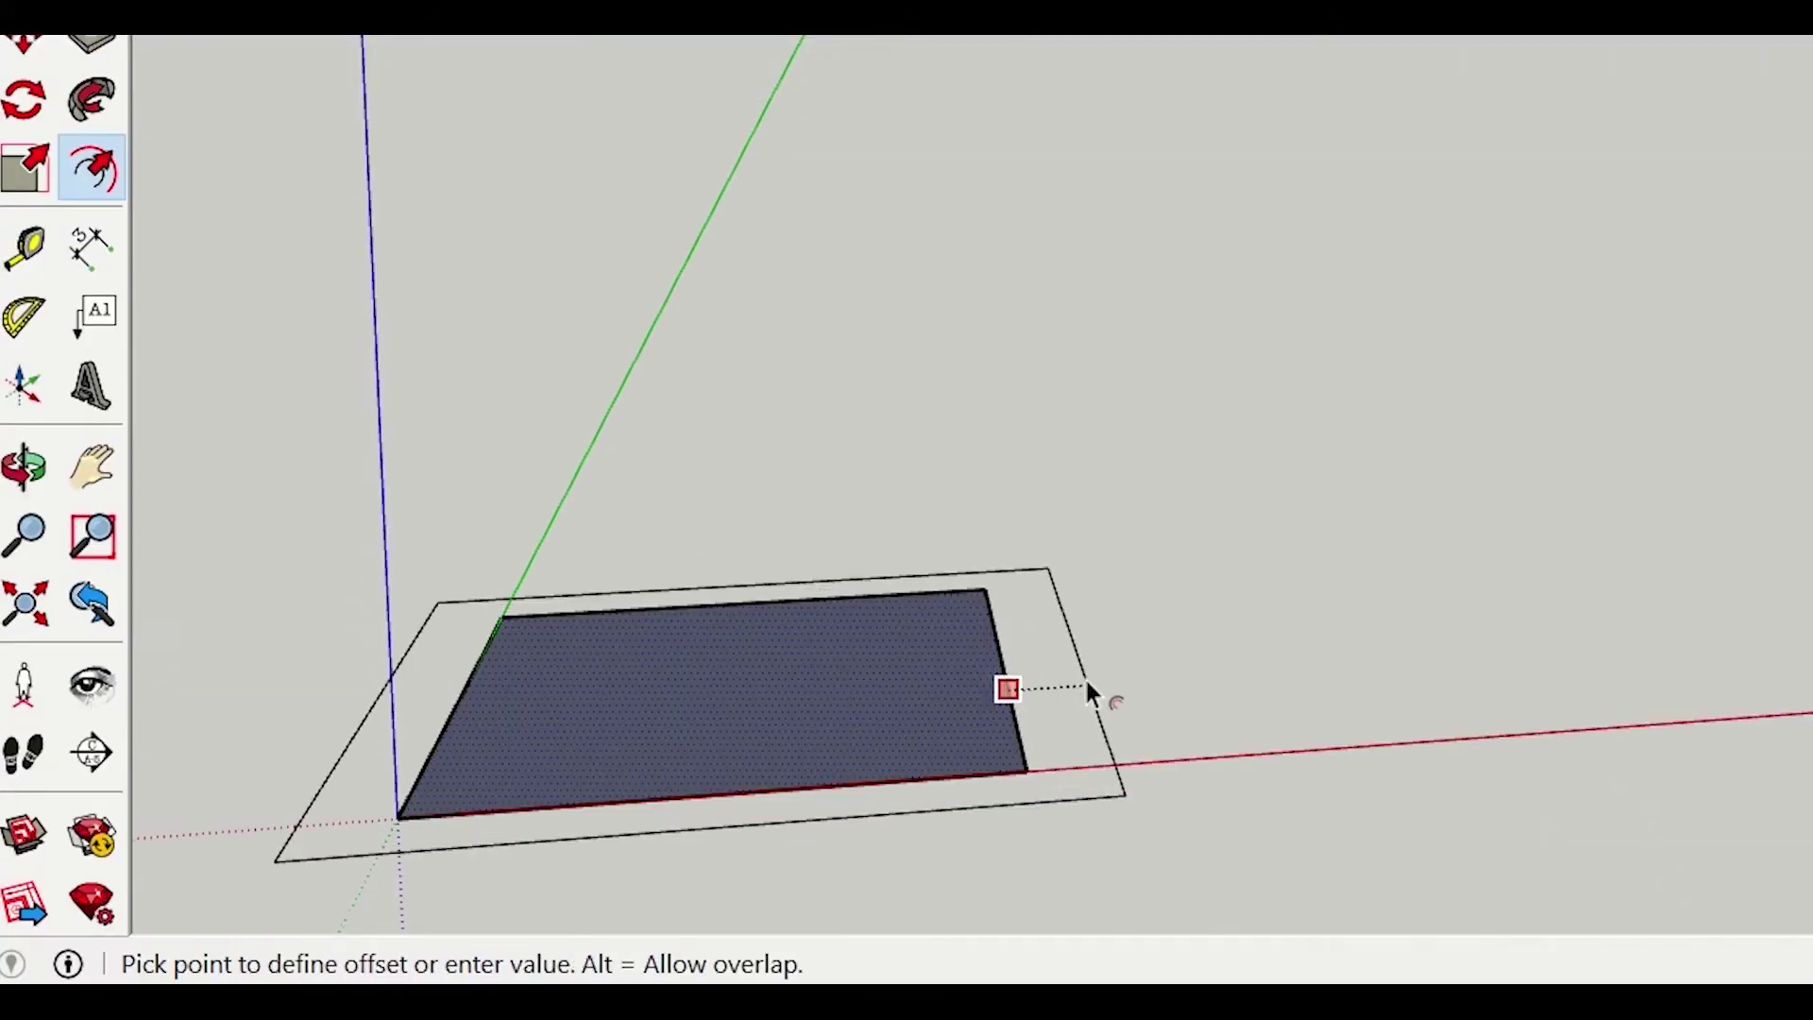
type("250")
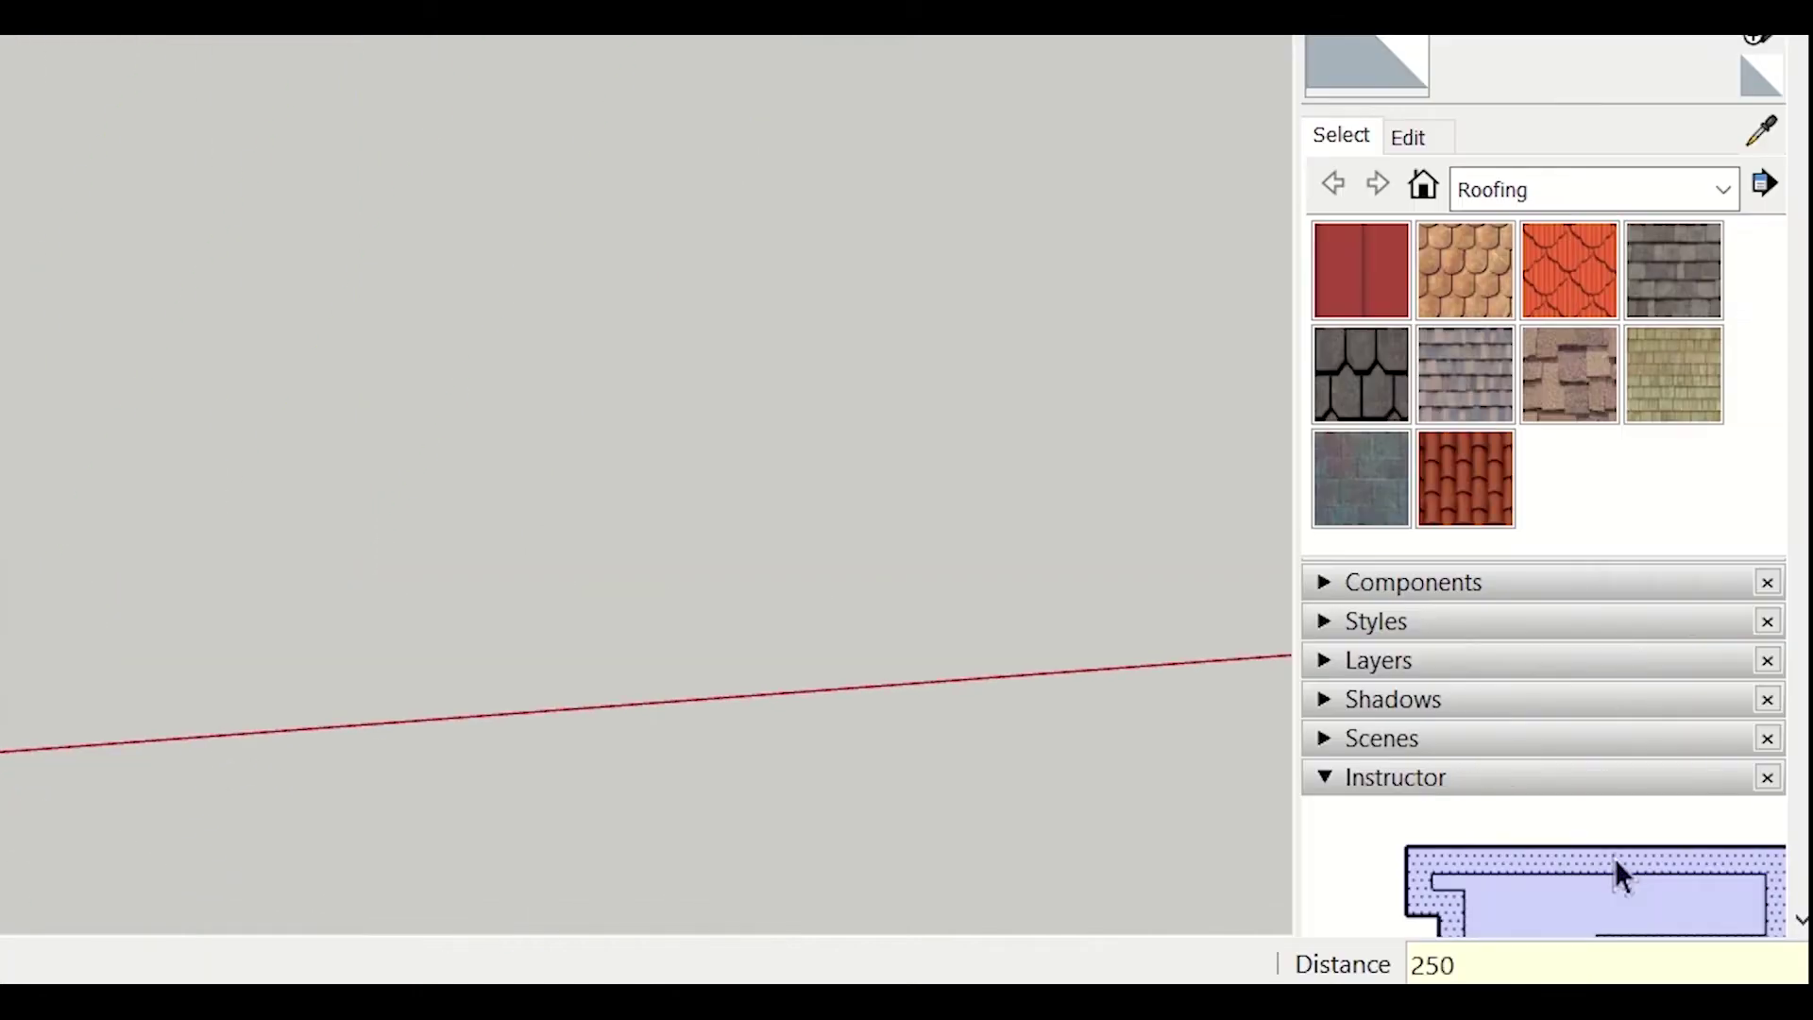
key("Return")
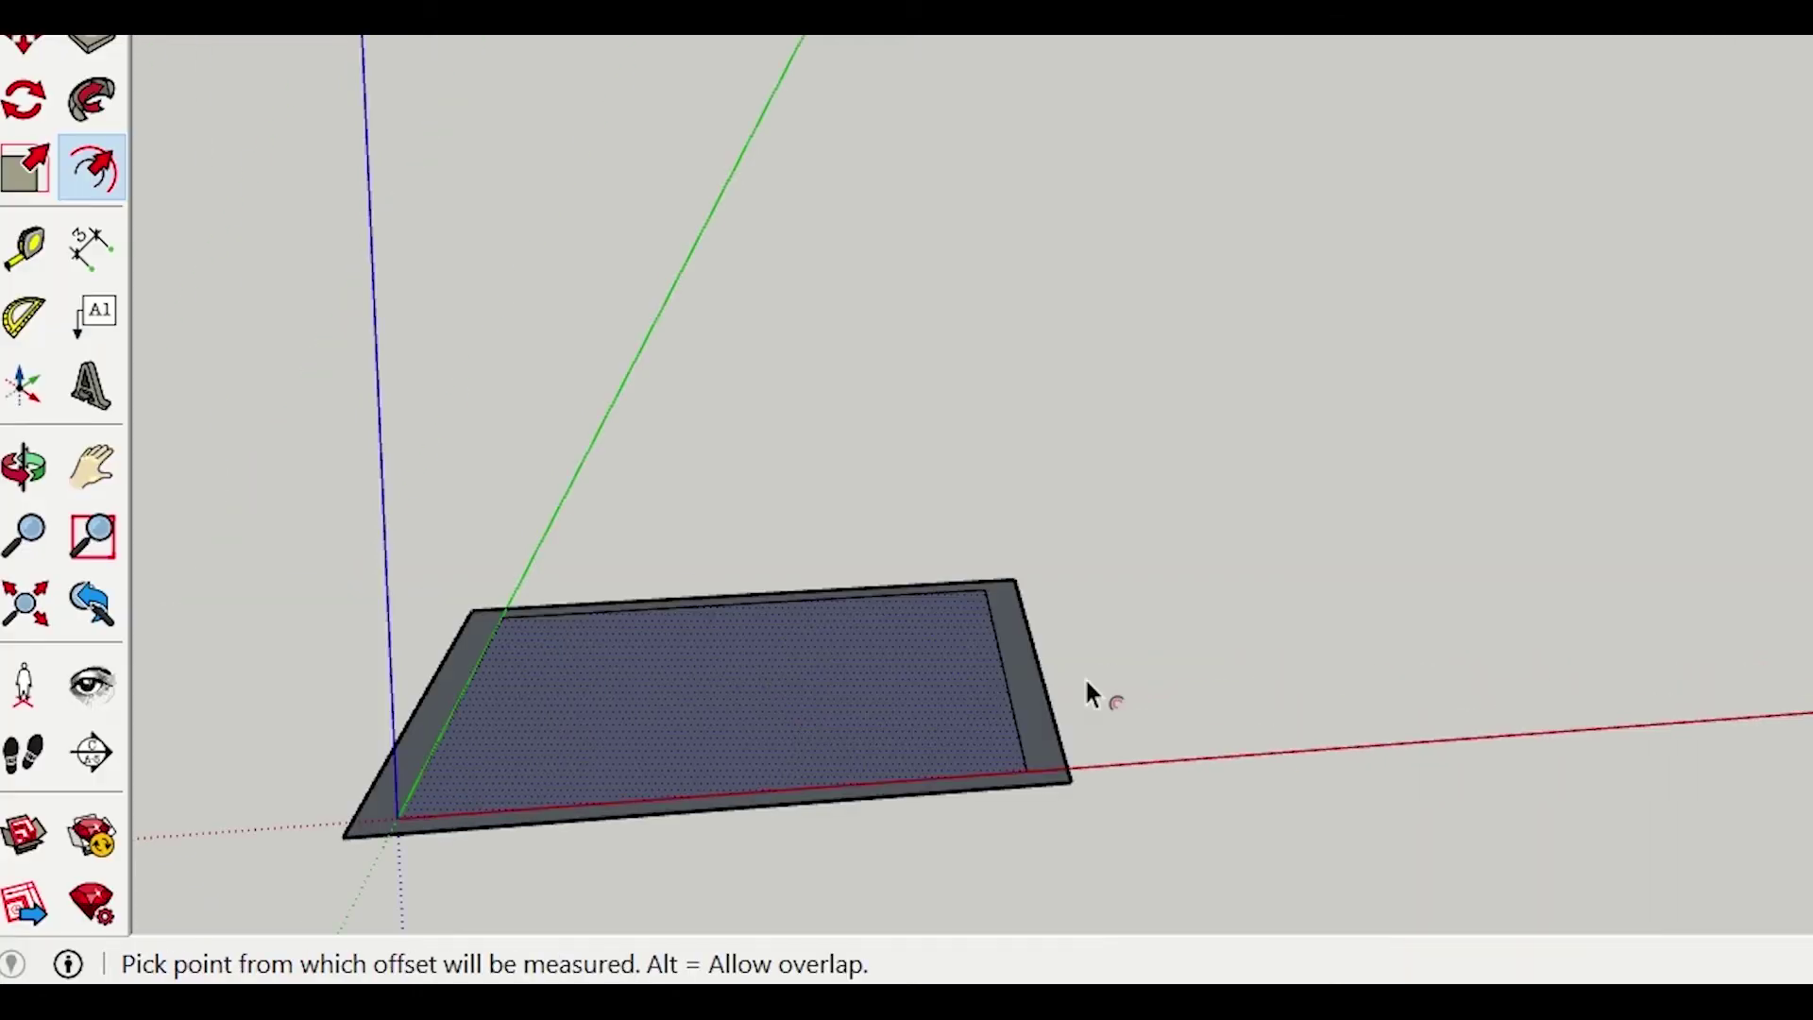
key("Escape")
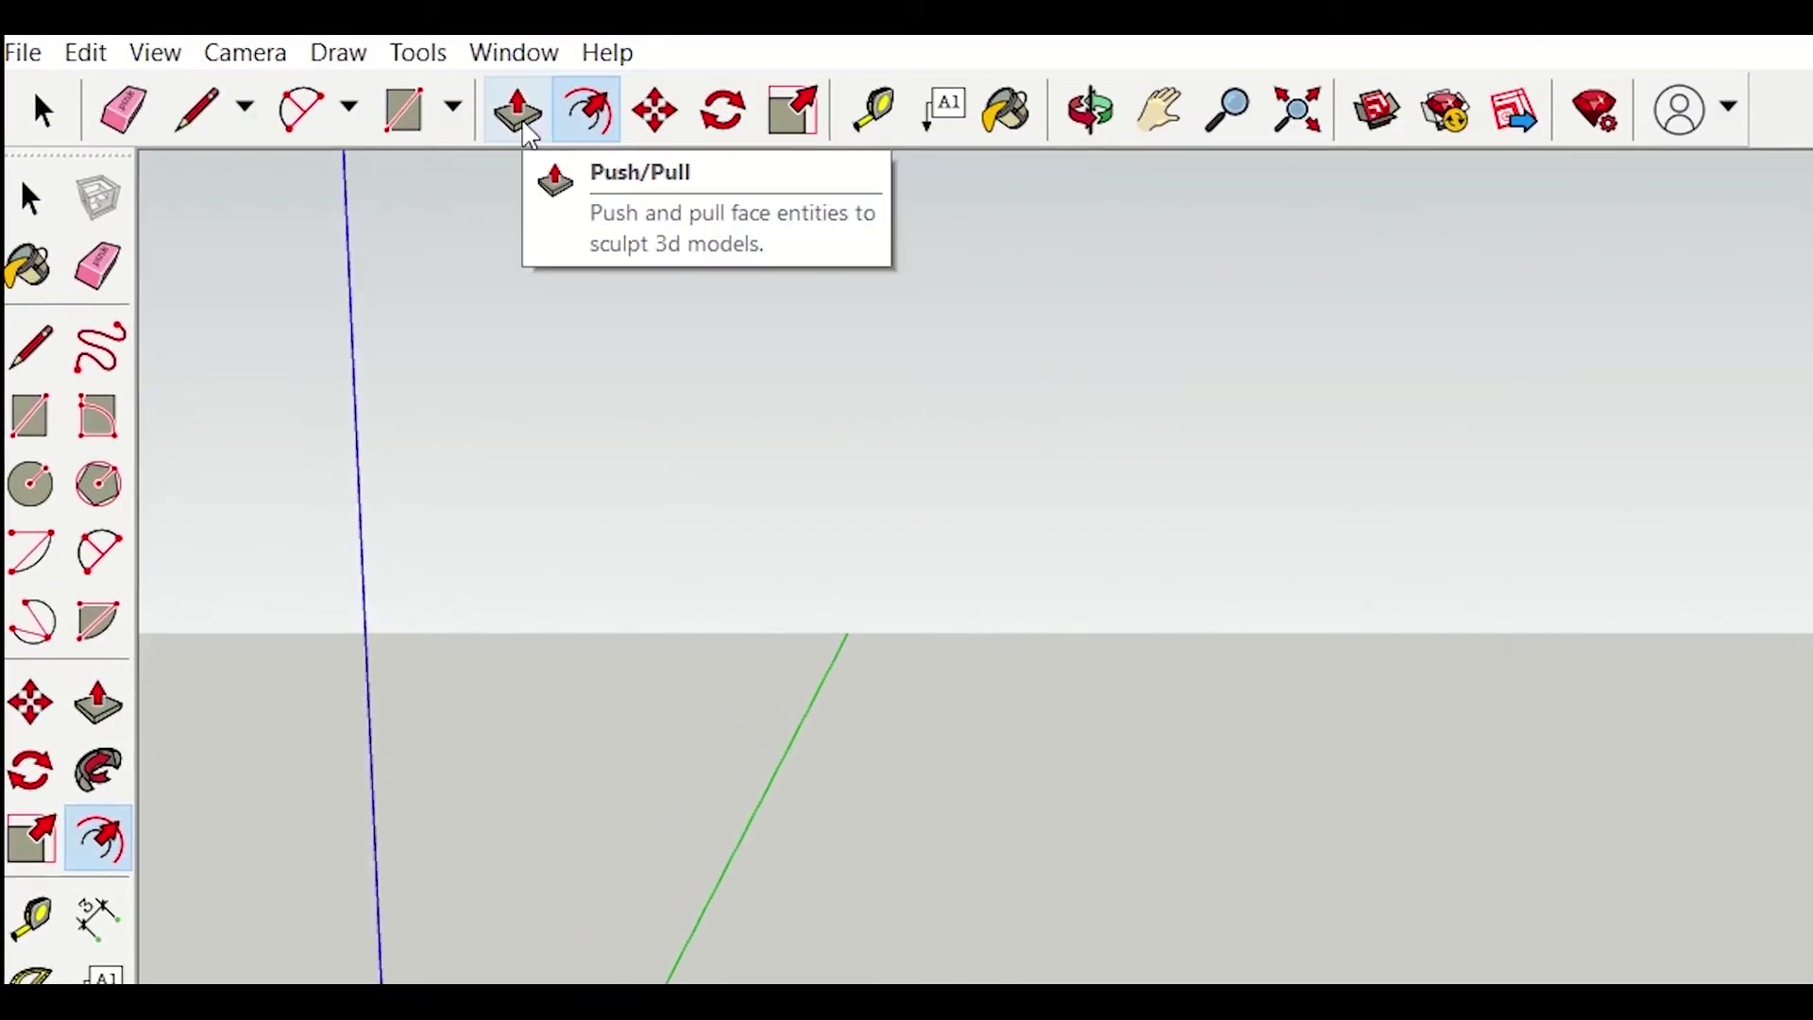
Step: Push/Pull the outer border strip up 3.2 m to raise the walls
left_click(519, 113)
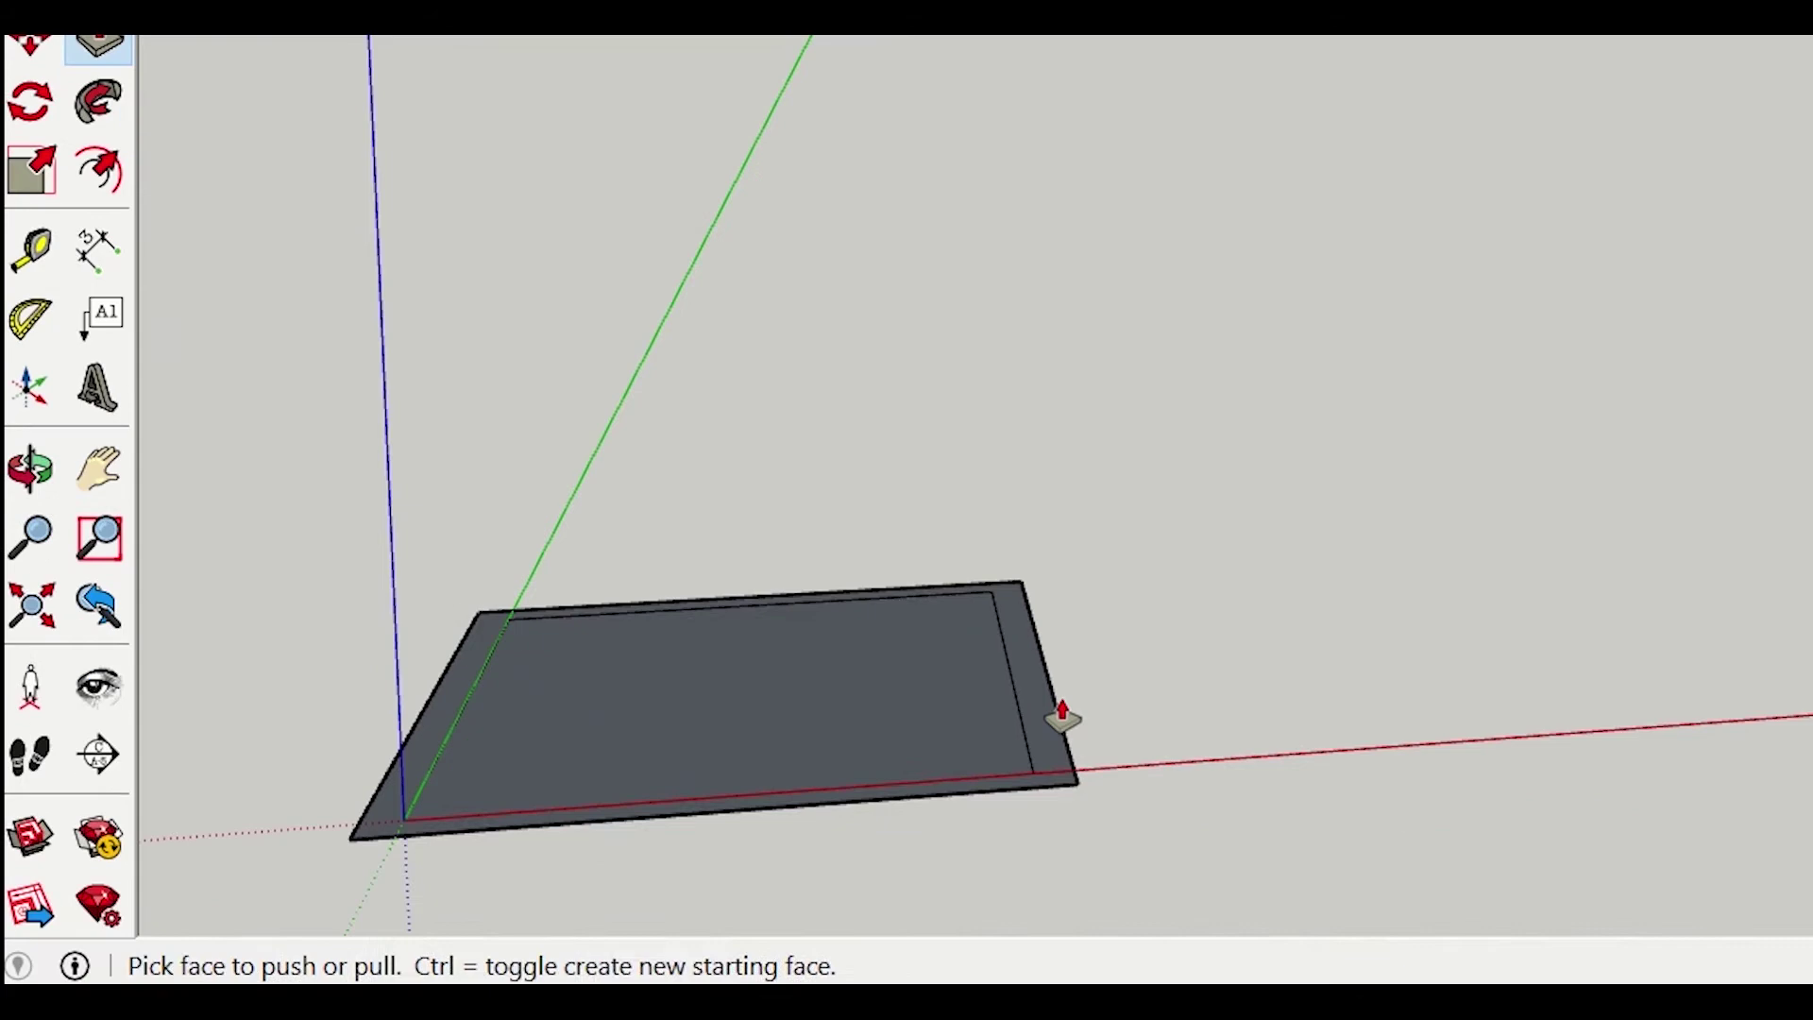
left_click_drag(1061, 716, 1049, 410)
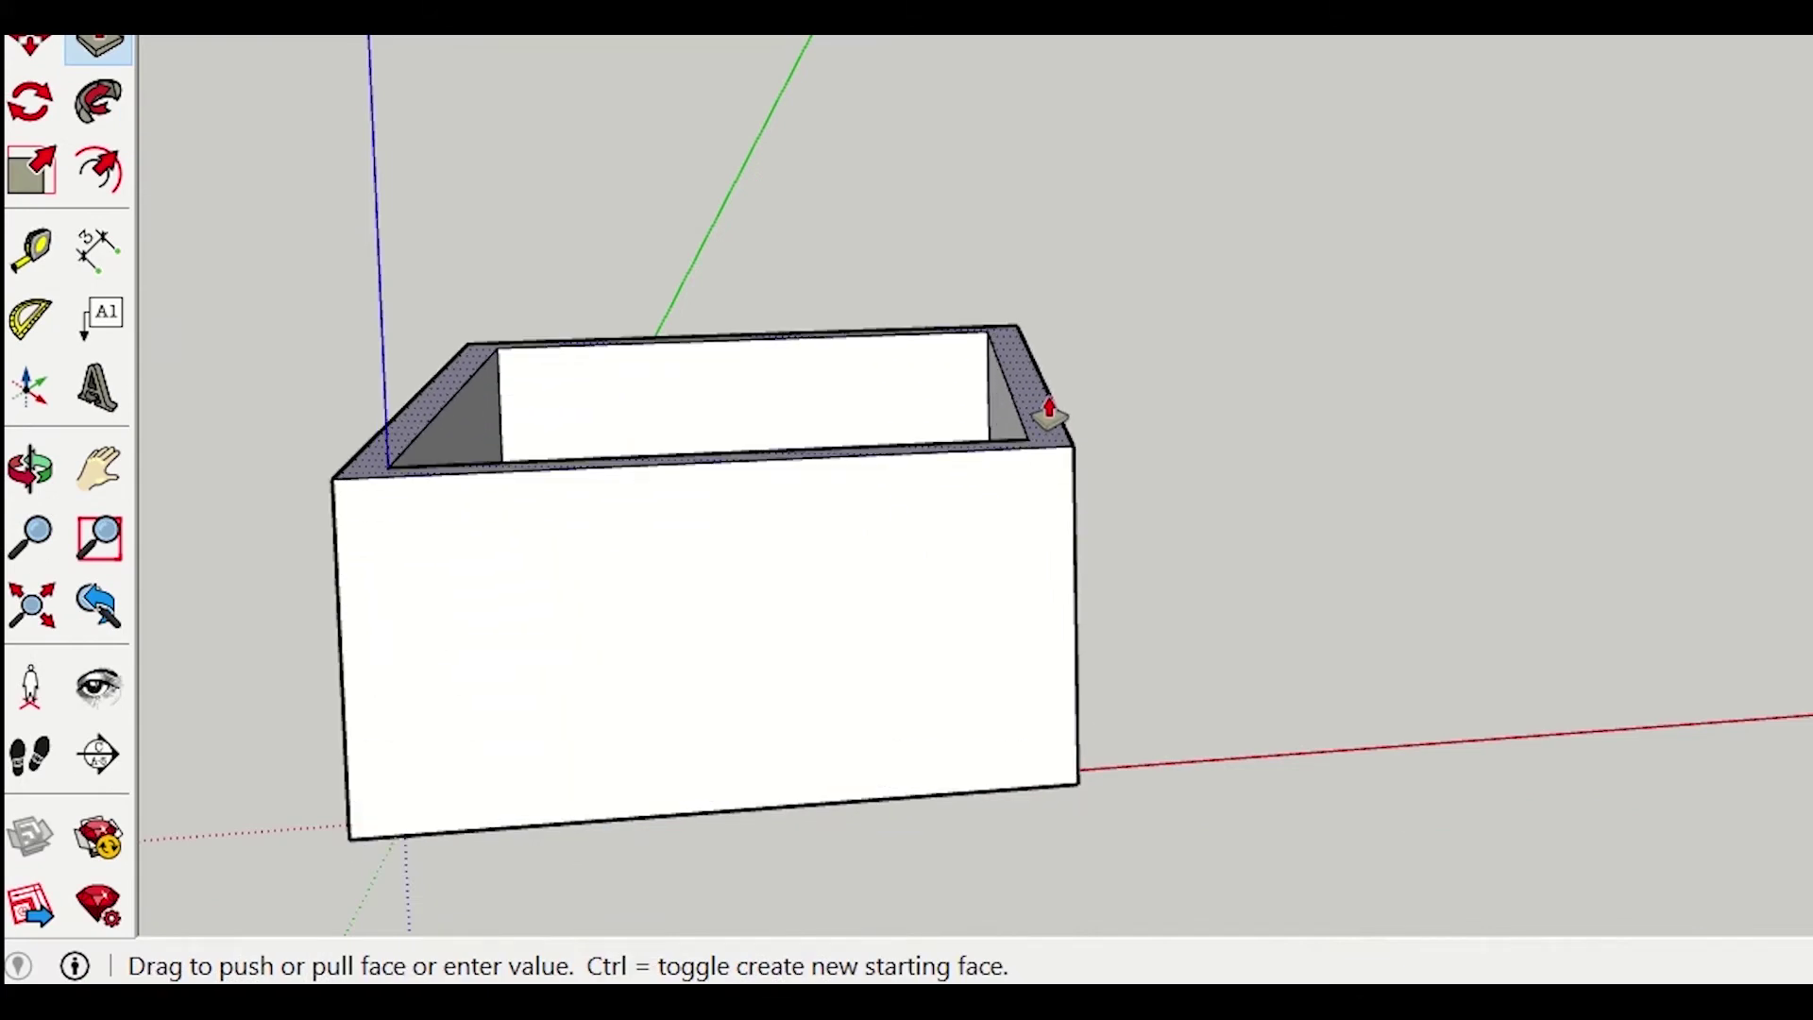
type("3")
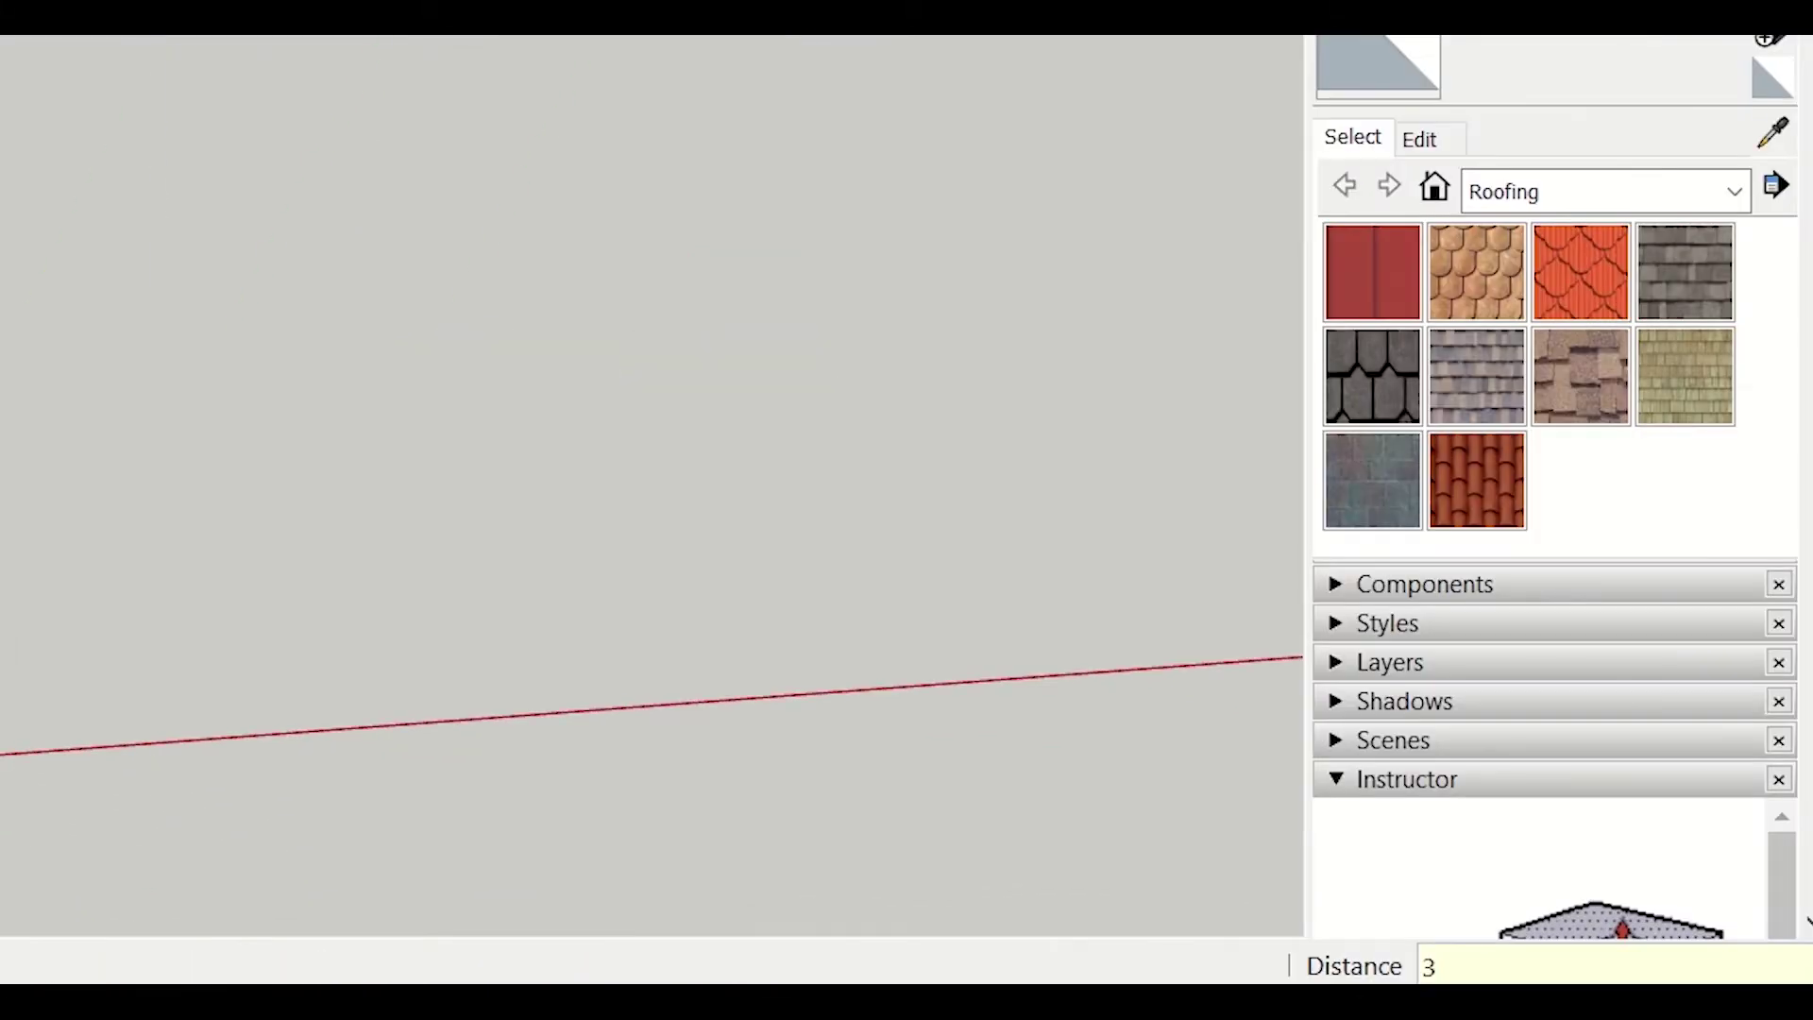
type(".2")
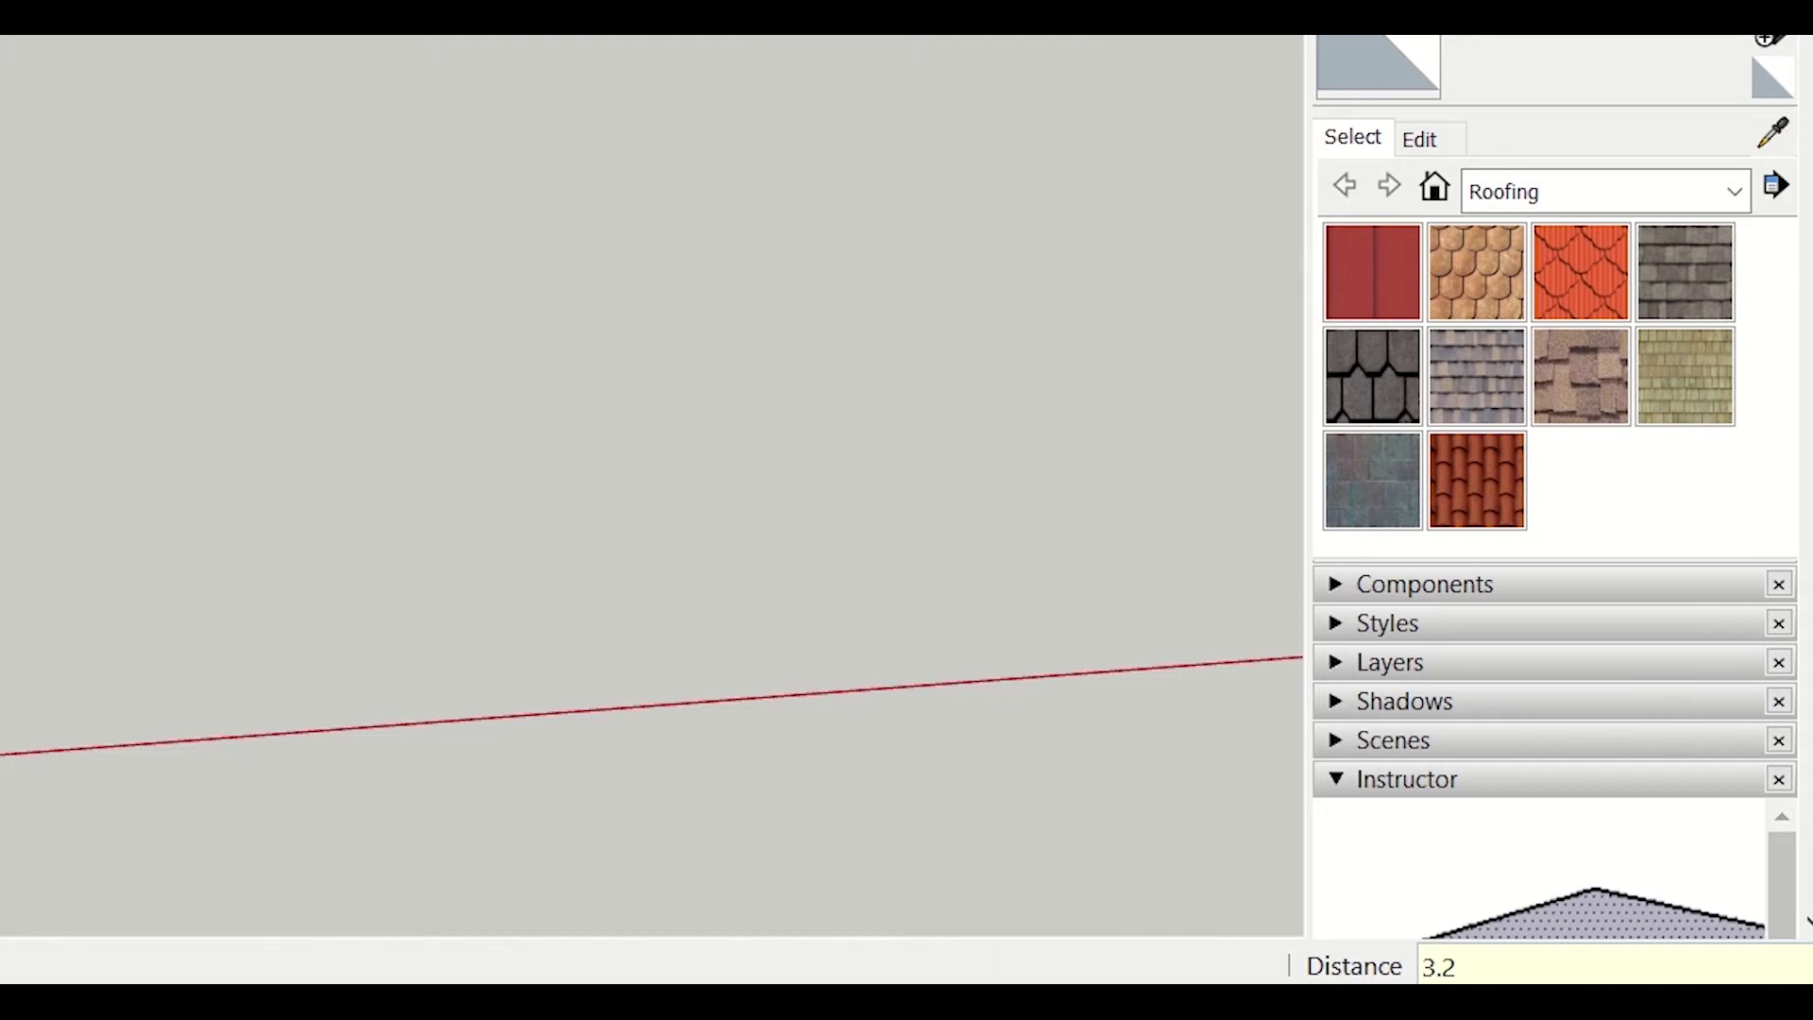
key("Return")
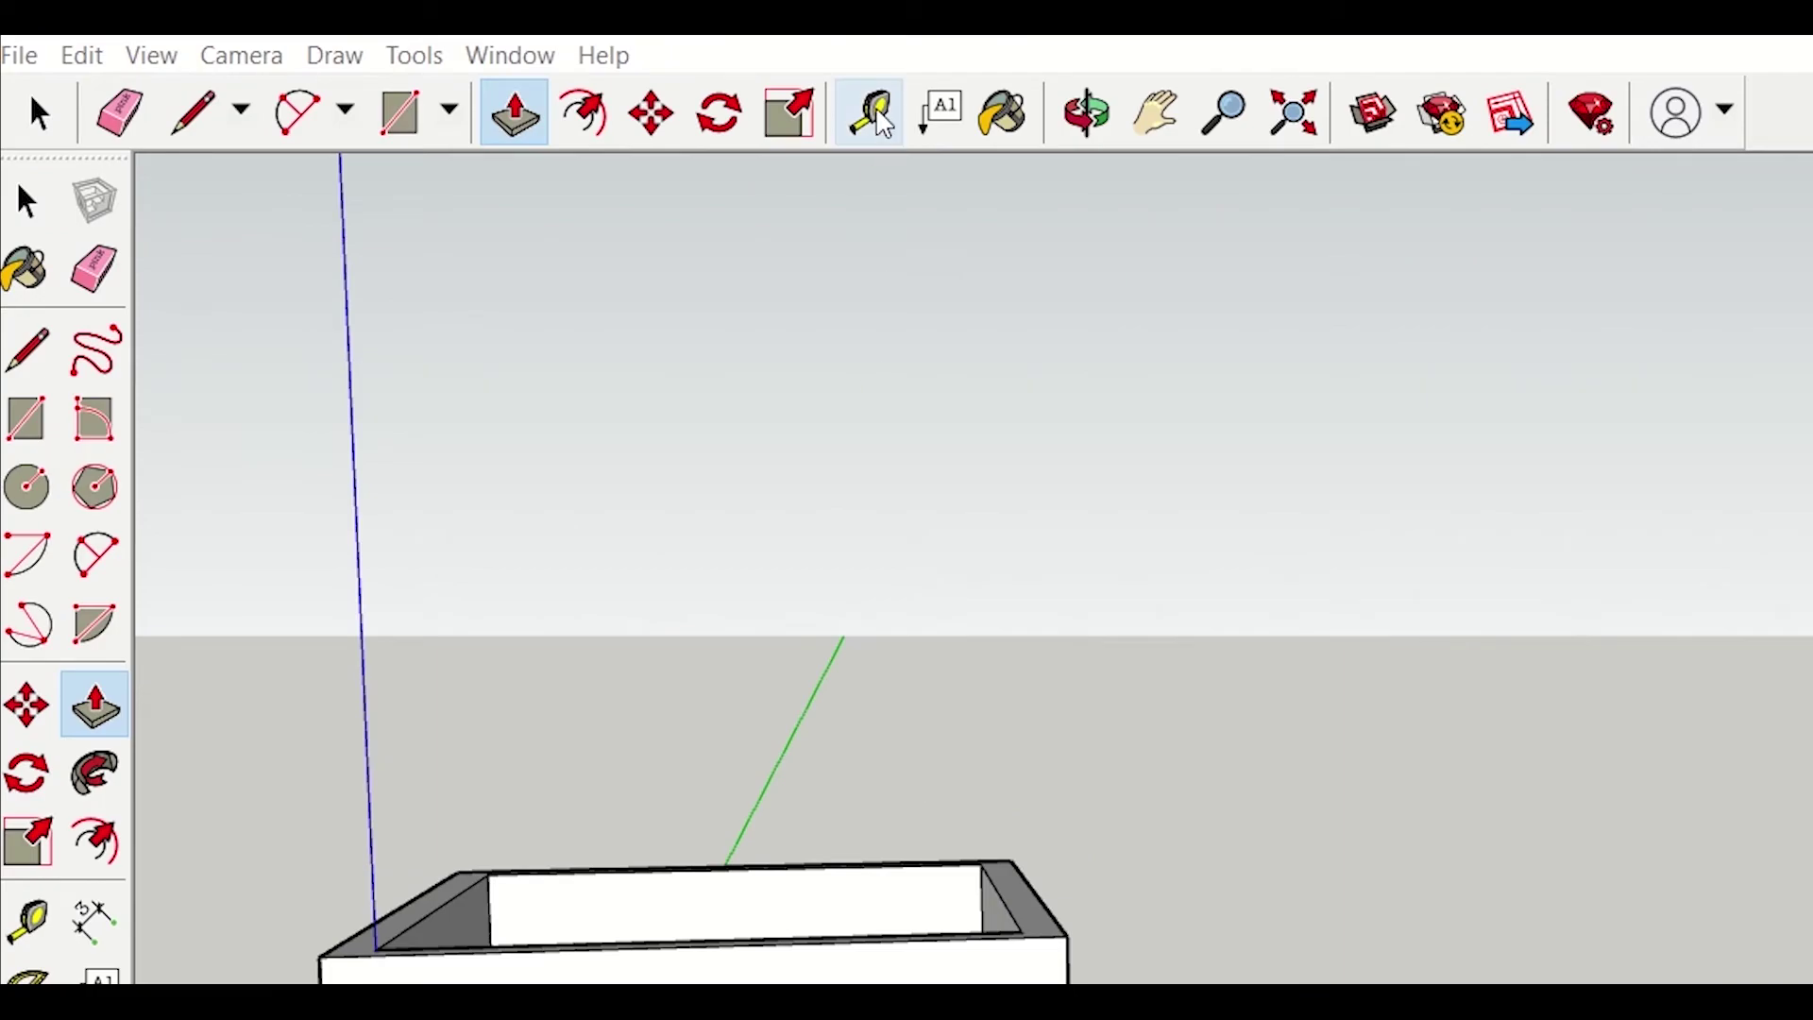
Step: Place vertical guides on the front wall 600 mm from the left edge and 900 mm beyond
left_click(871, 113)
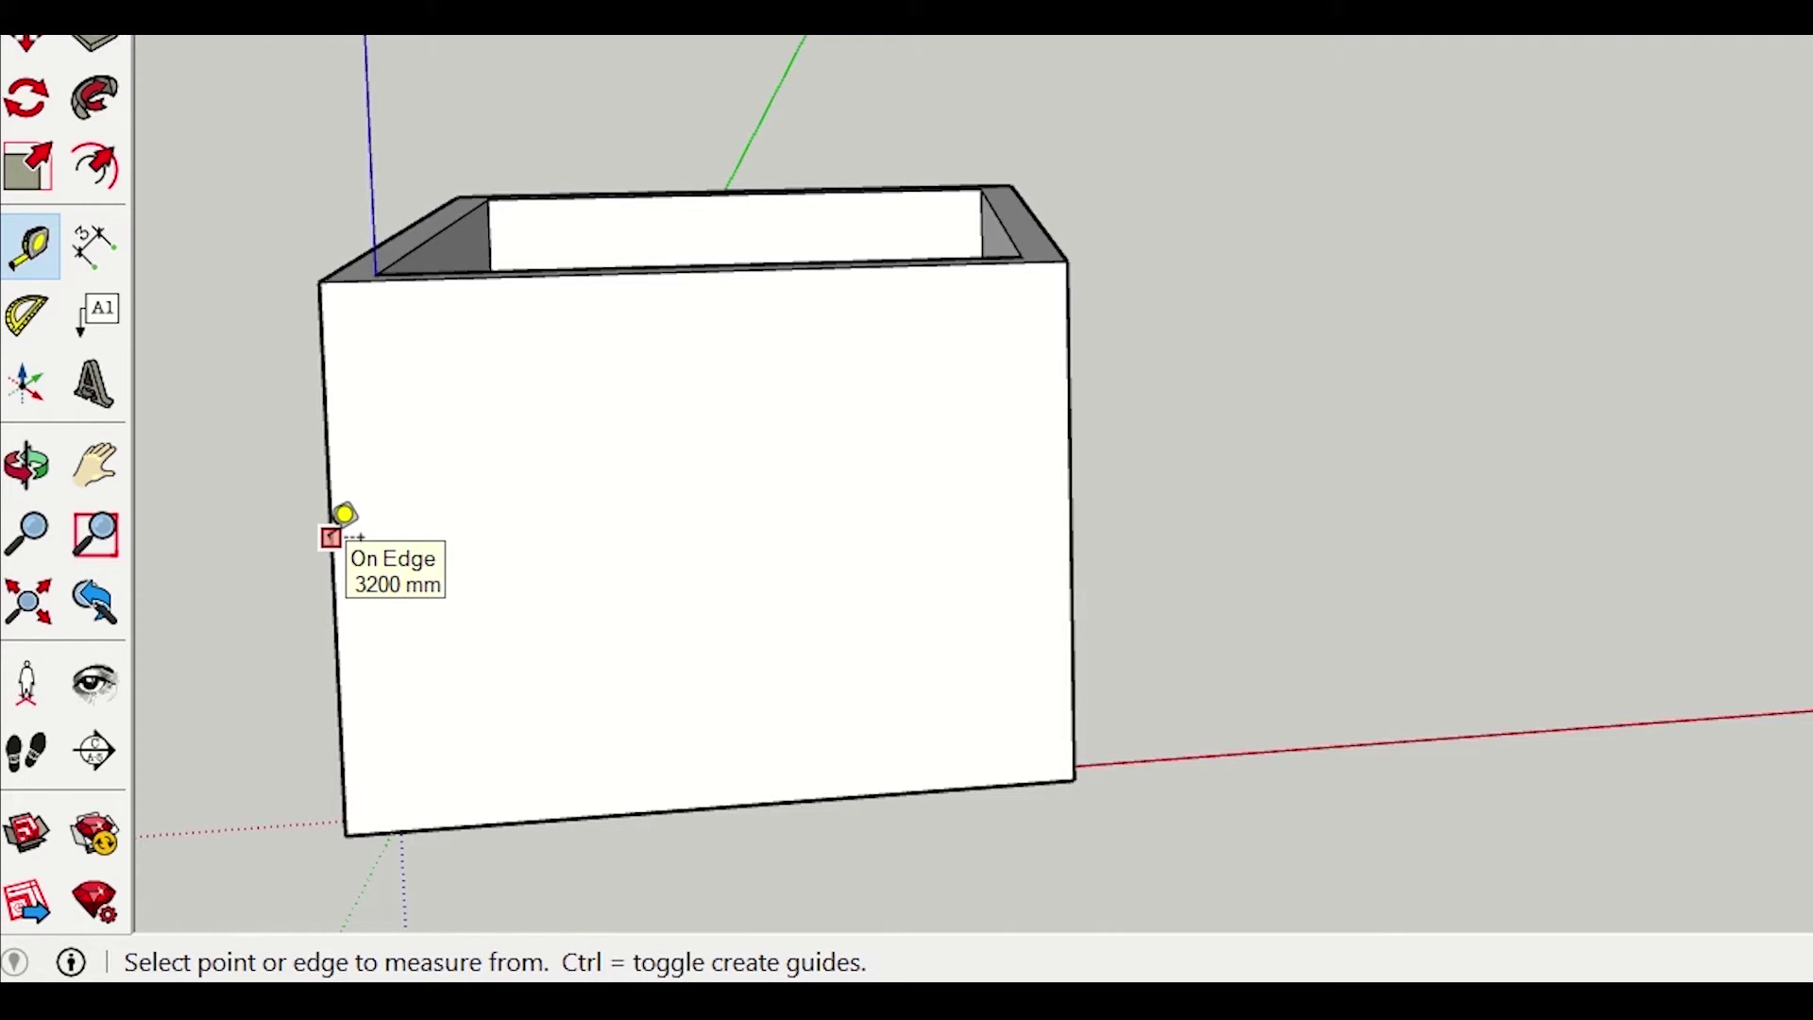
left_click(331, 536)
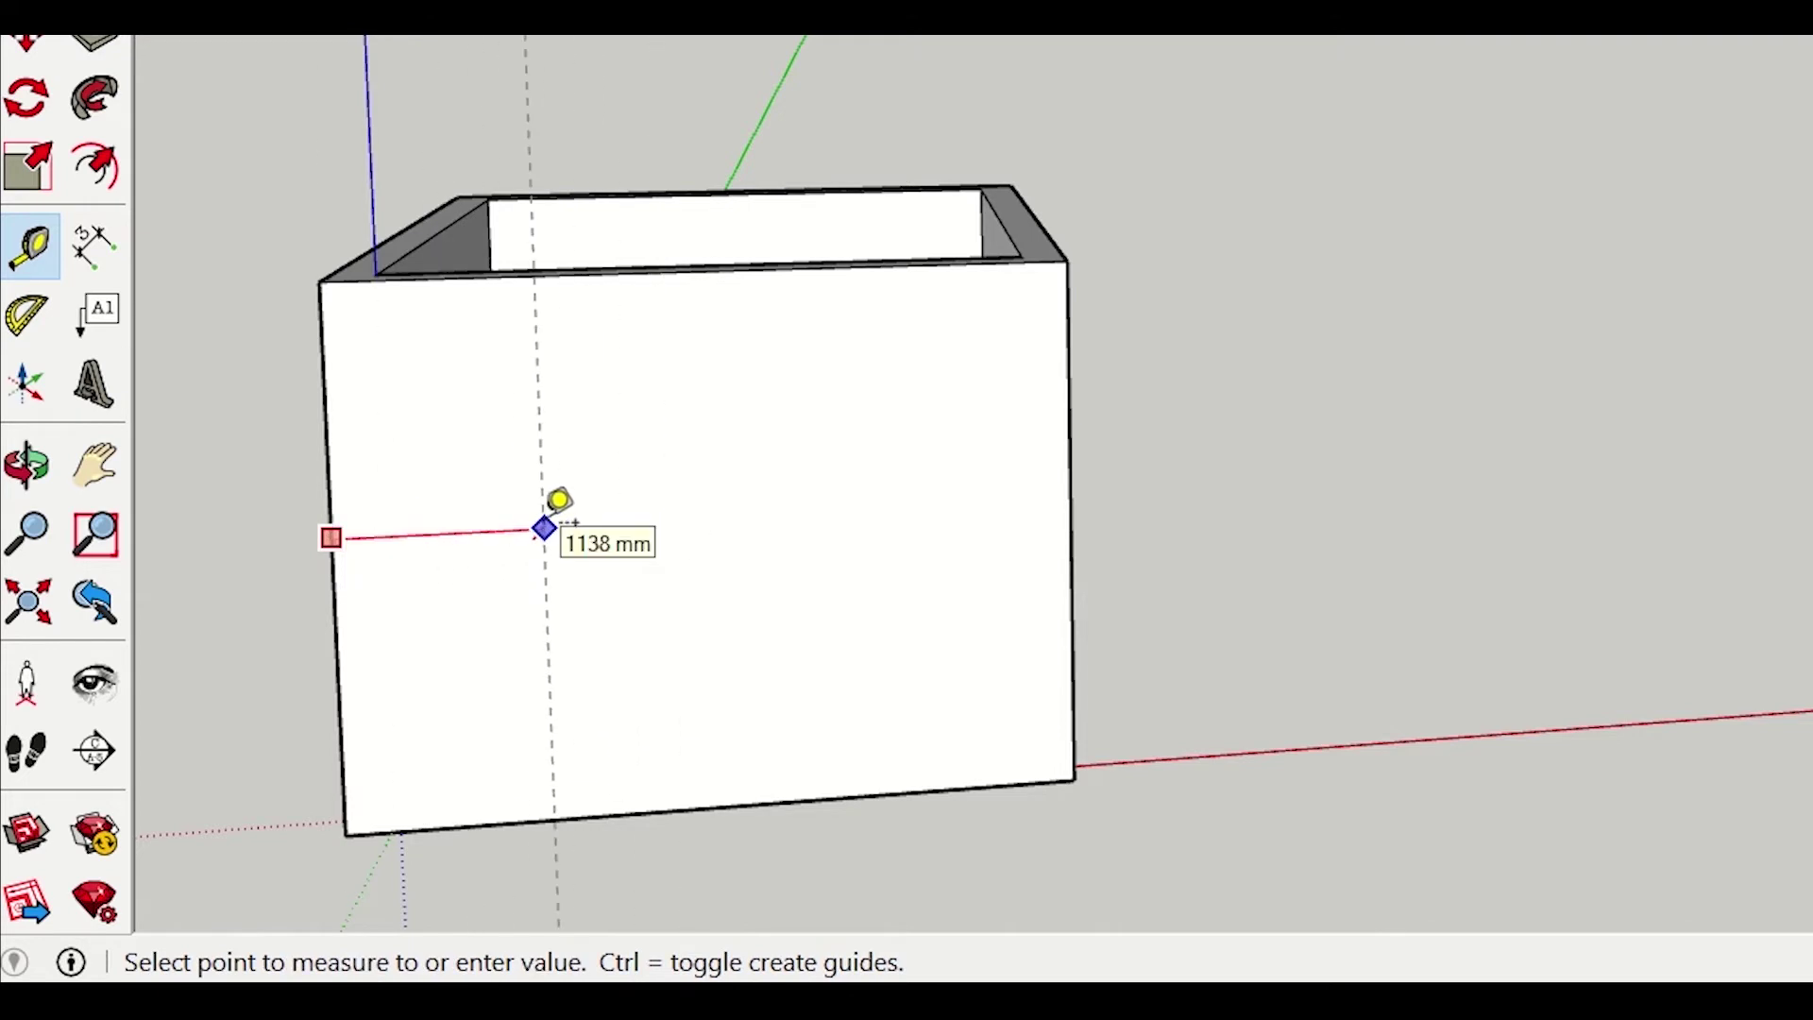
type("600")
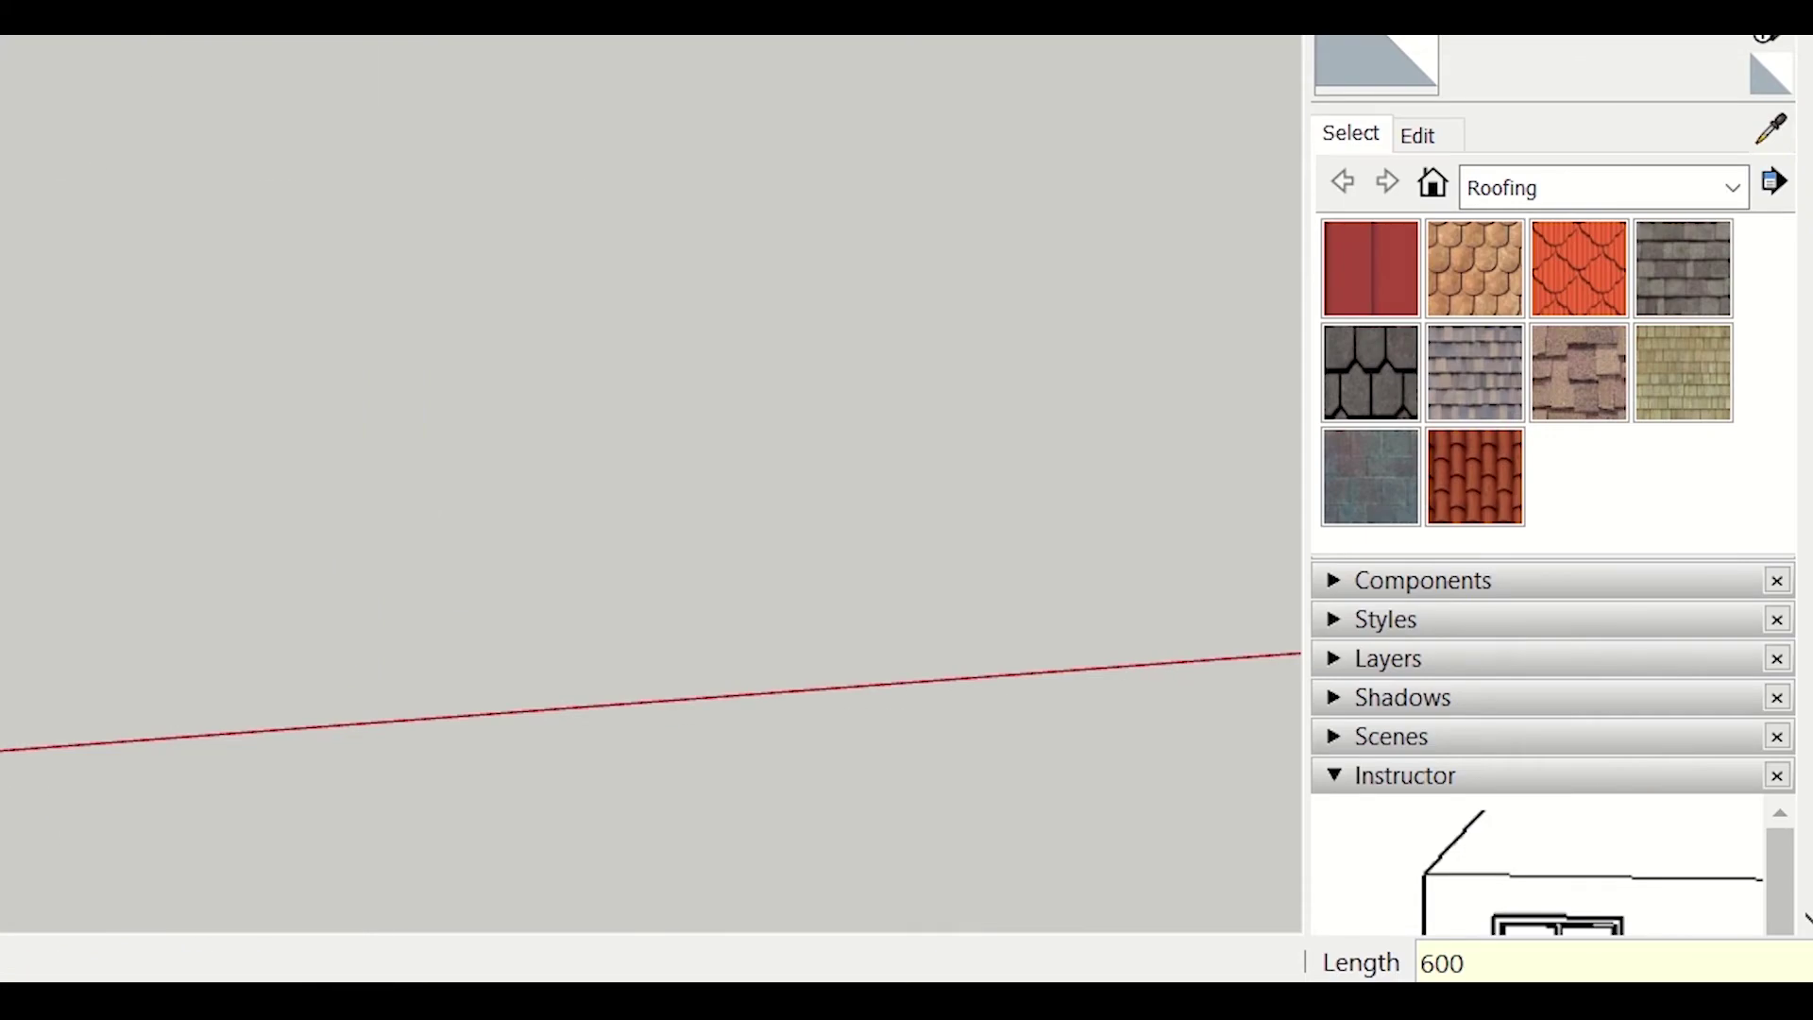
key("Return")
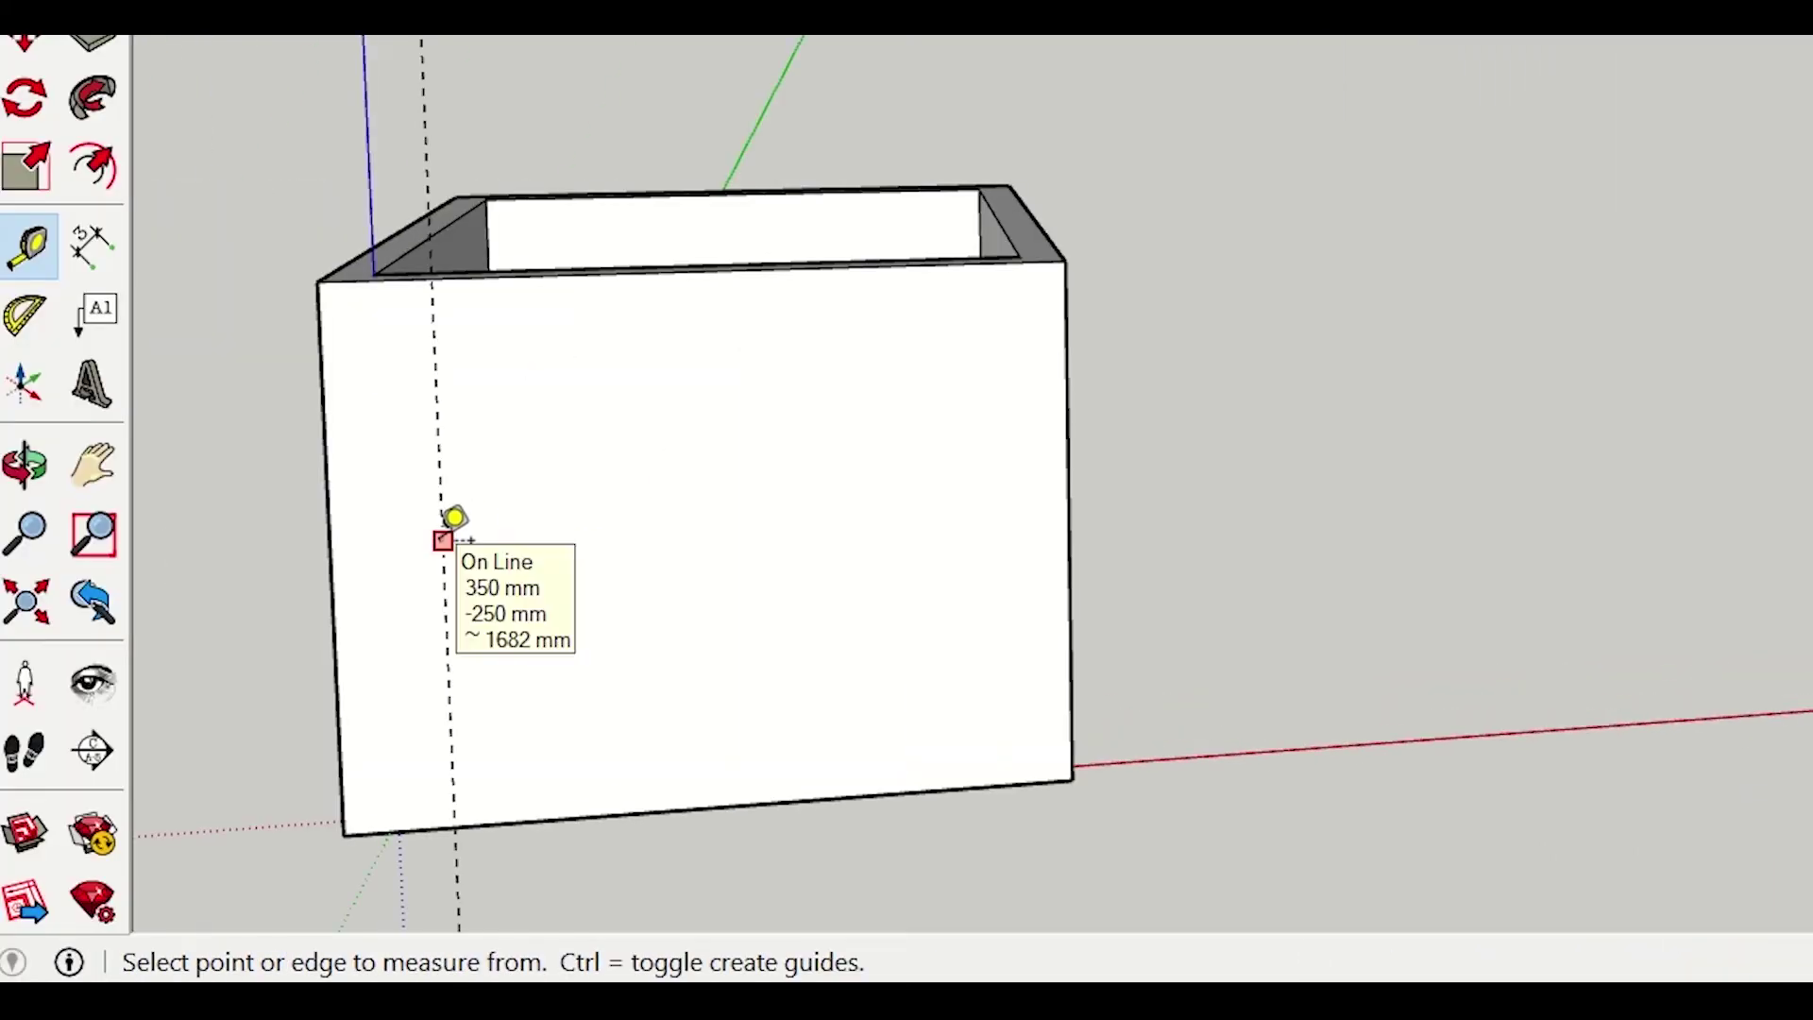
left_click(444, 539)
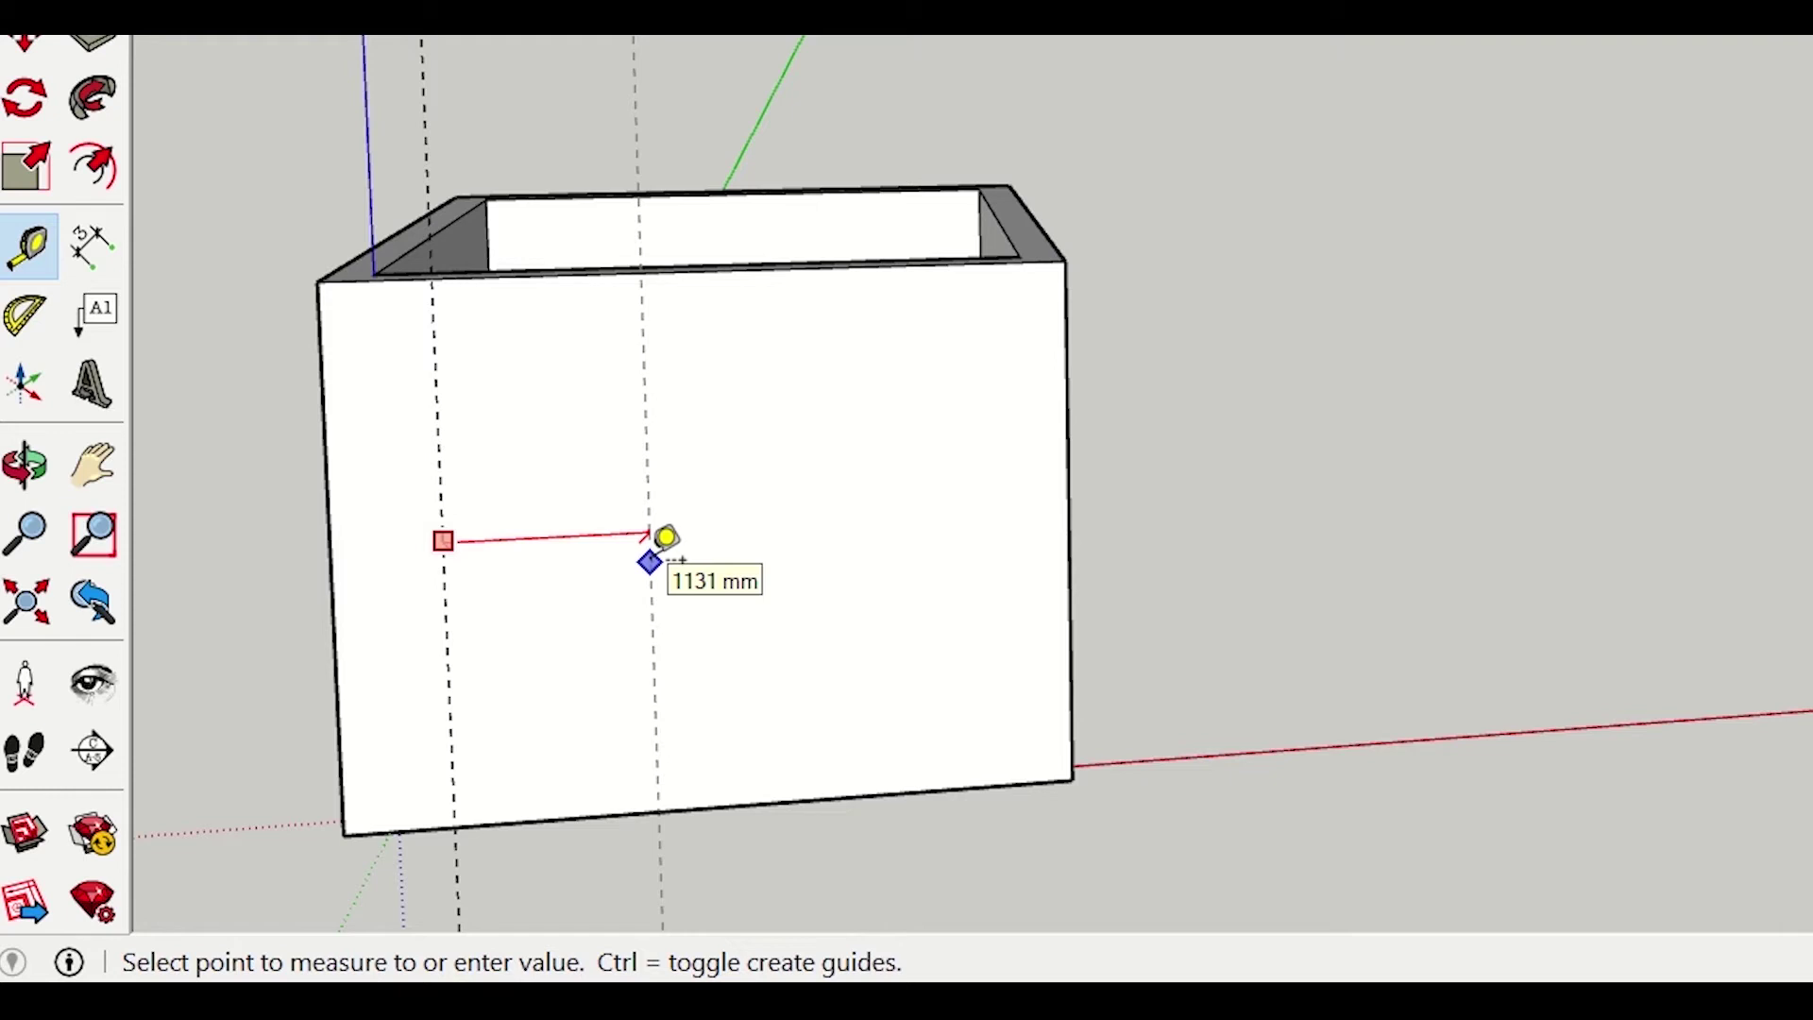
type("900")
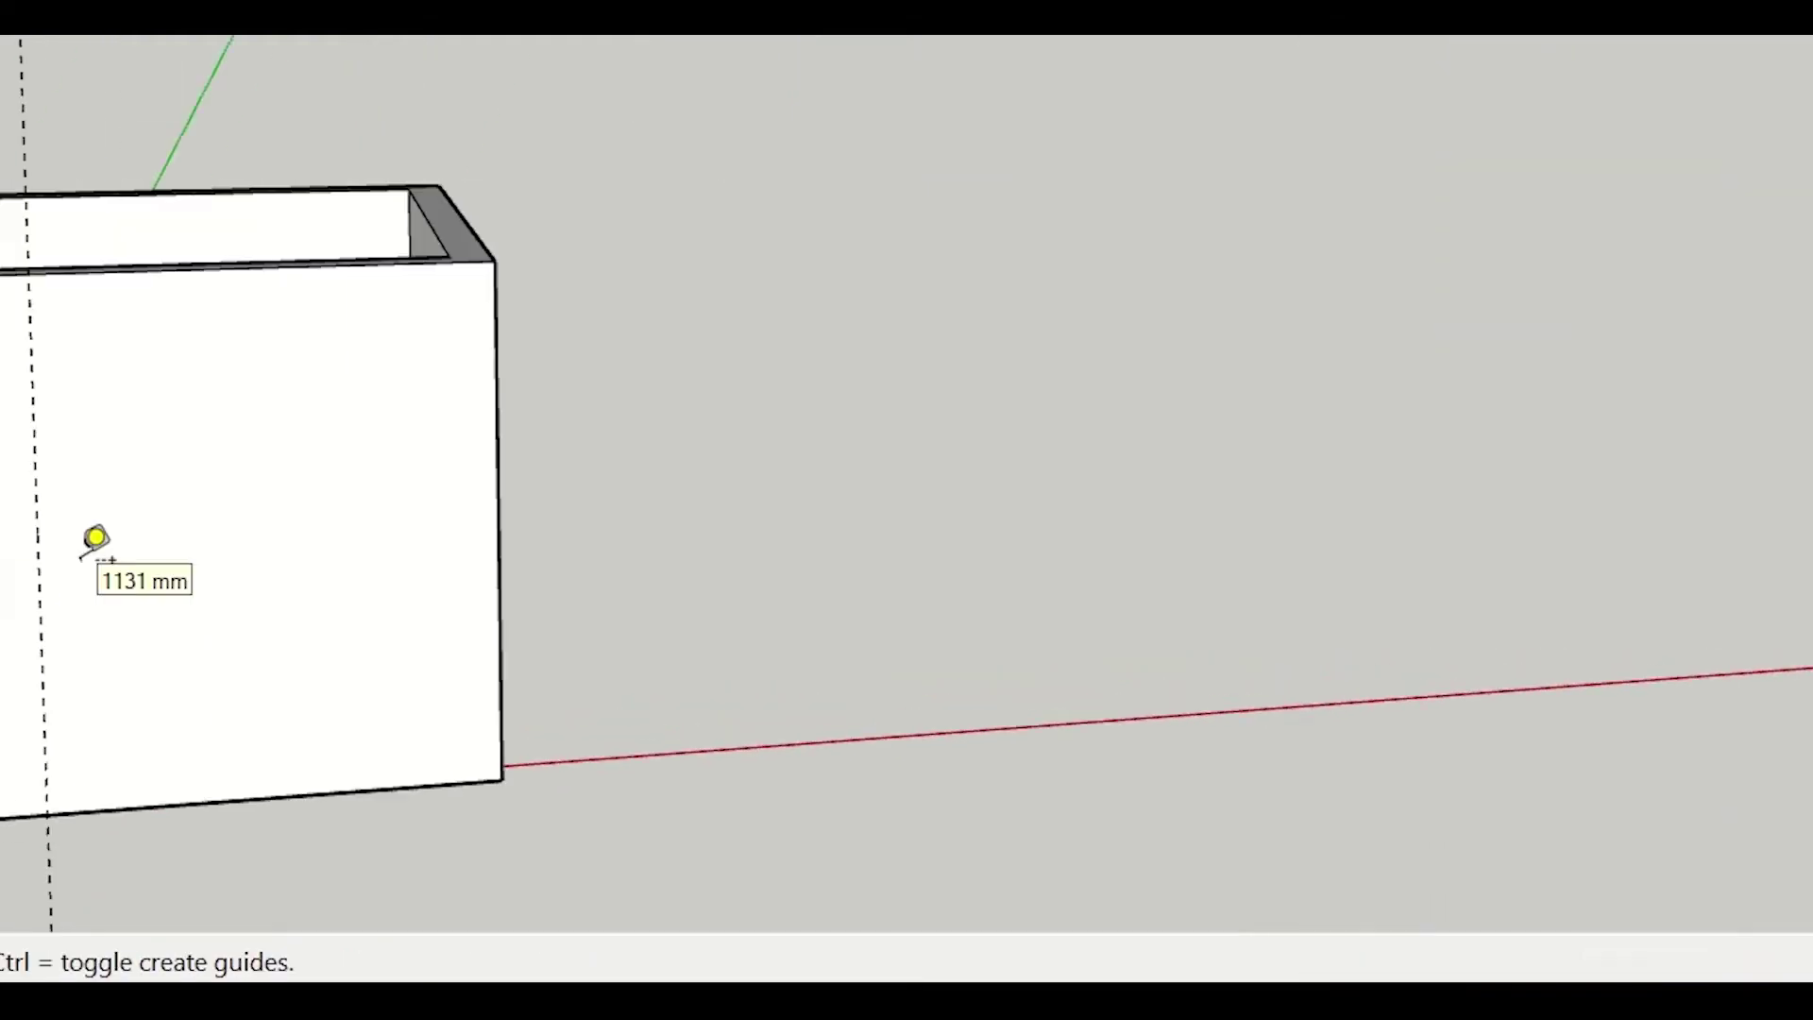
key("Return")
Step: Add a horizontal guide 2.1 m above the front wall's bottom edge
left_click(551, 819)
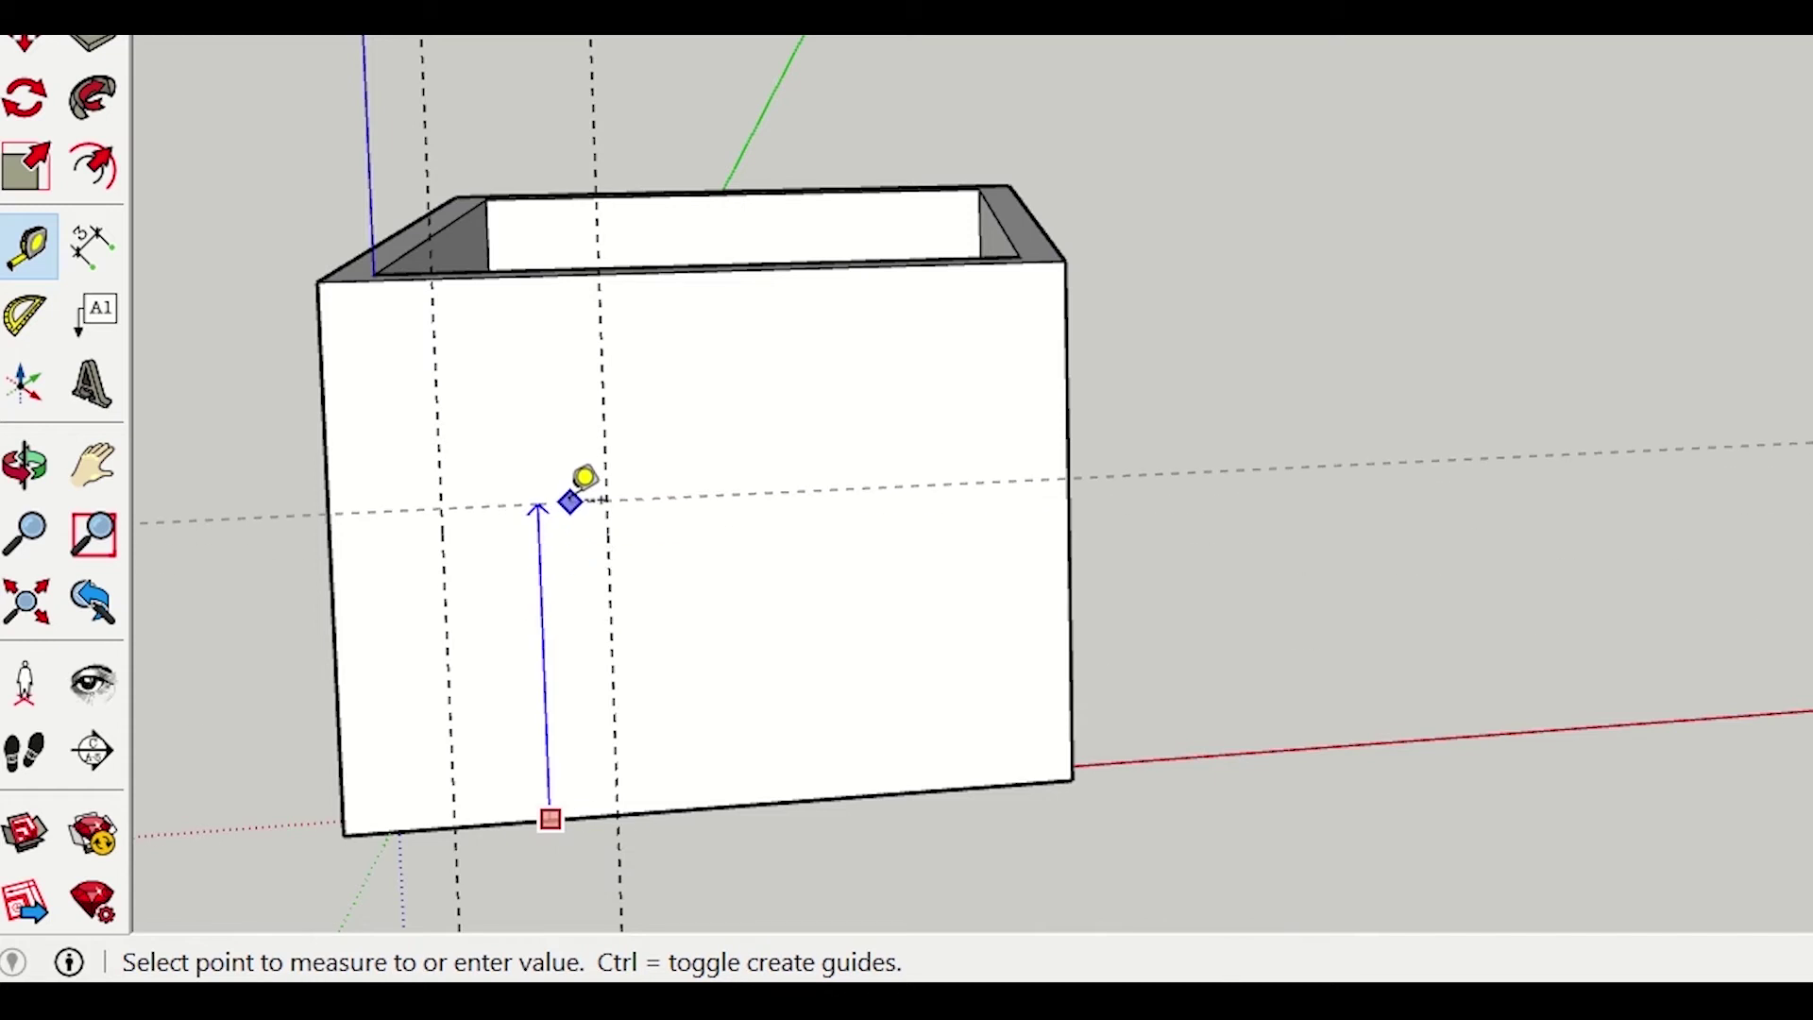
type("2.1m")
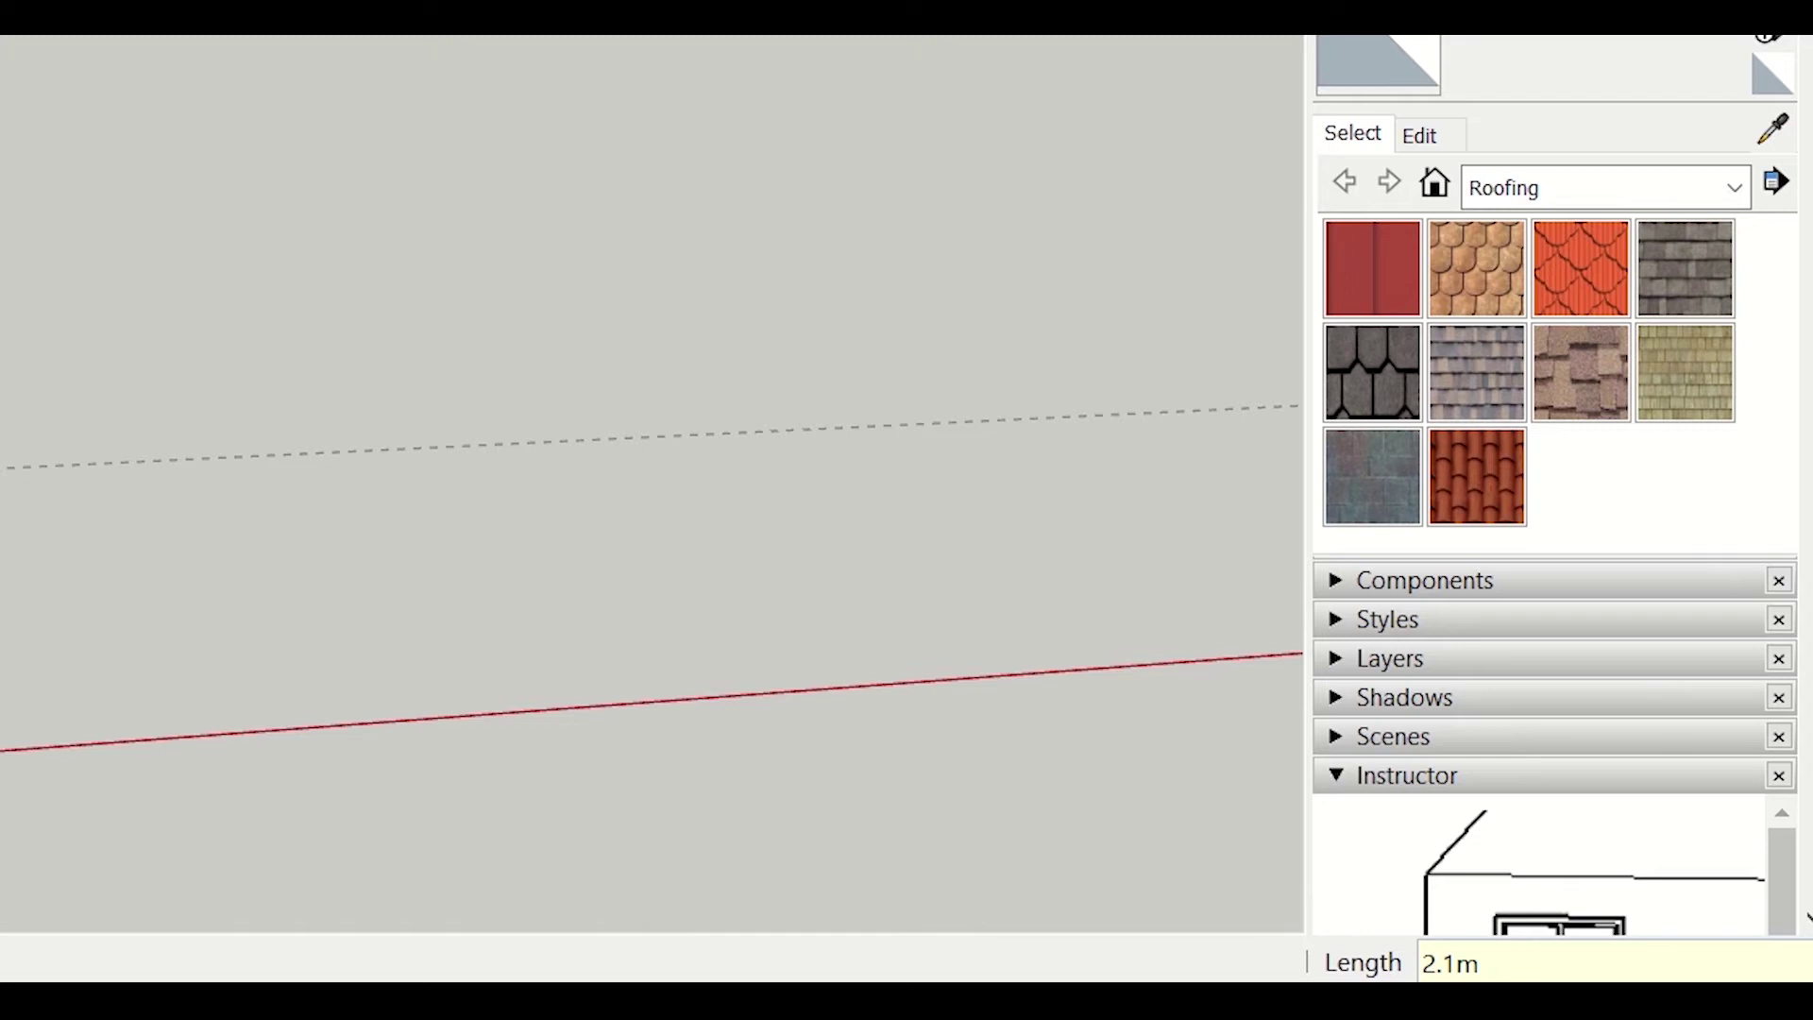
key("Return")
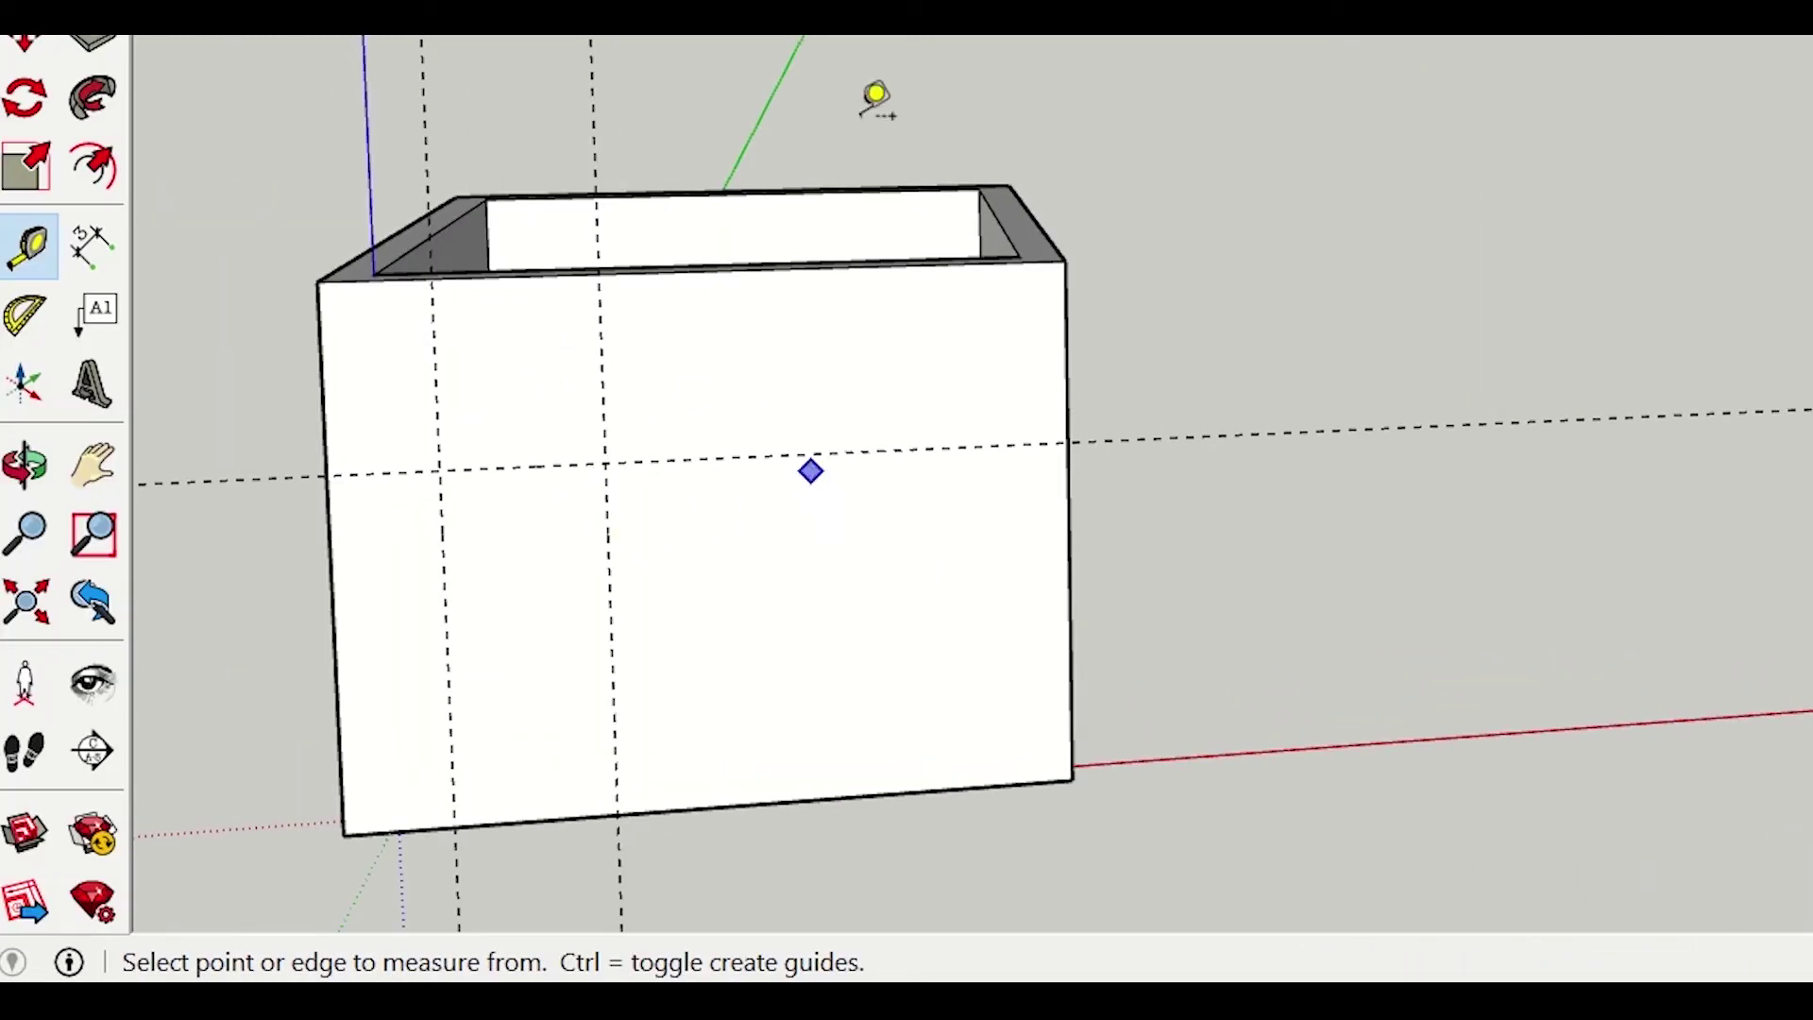
left_click(26, 465)
left_click_drag(1501, 550, 578, 813)
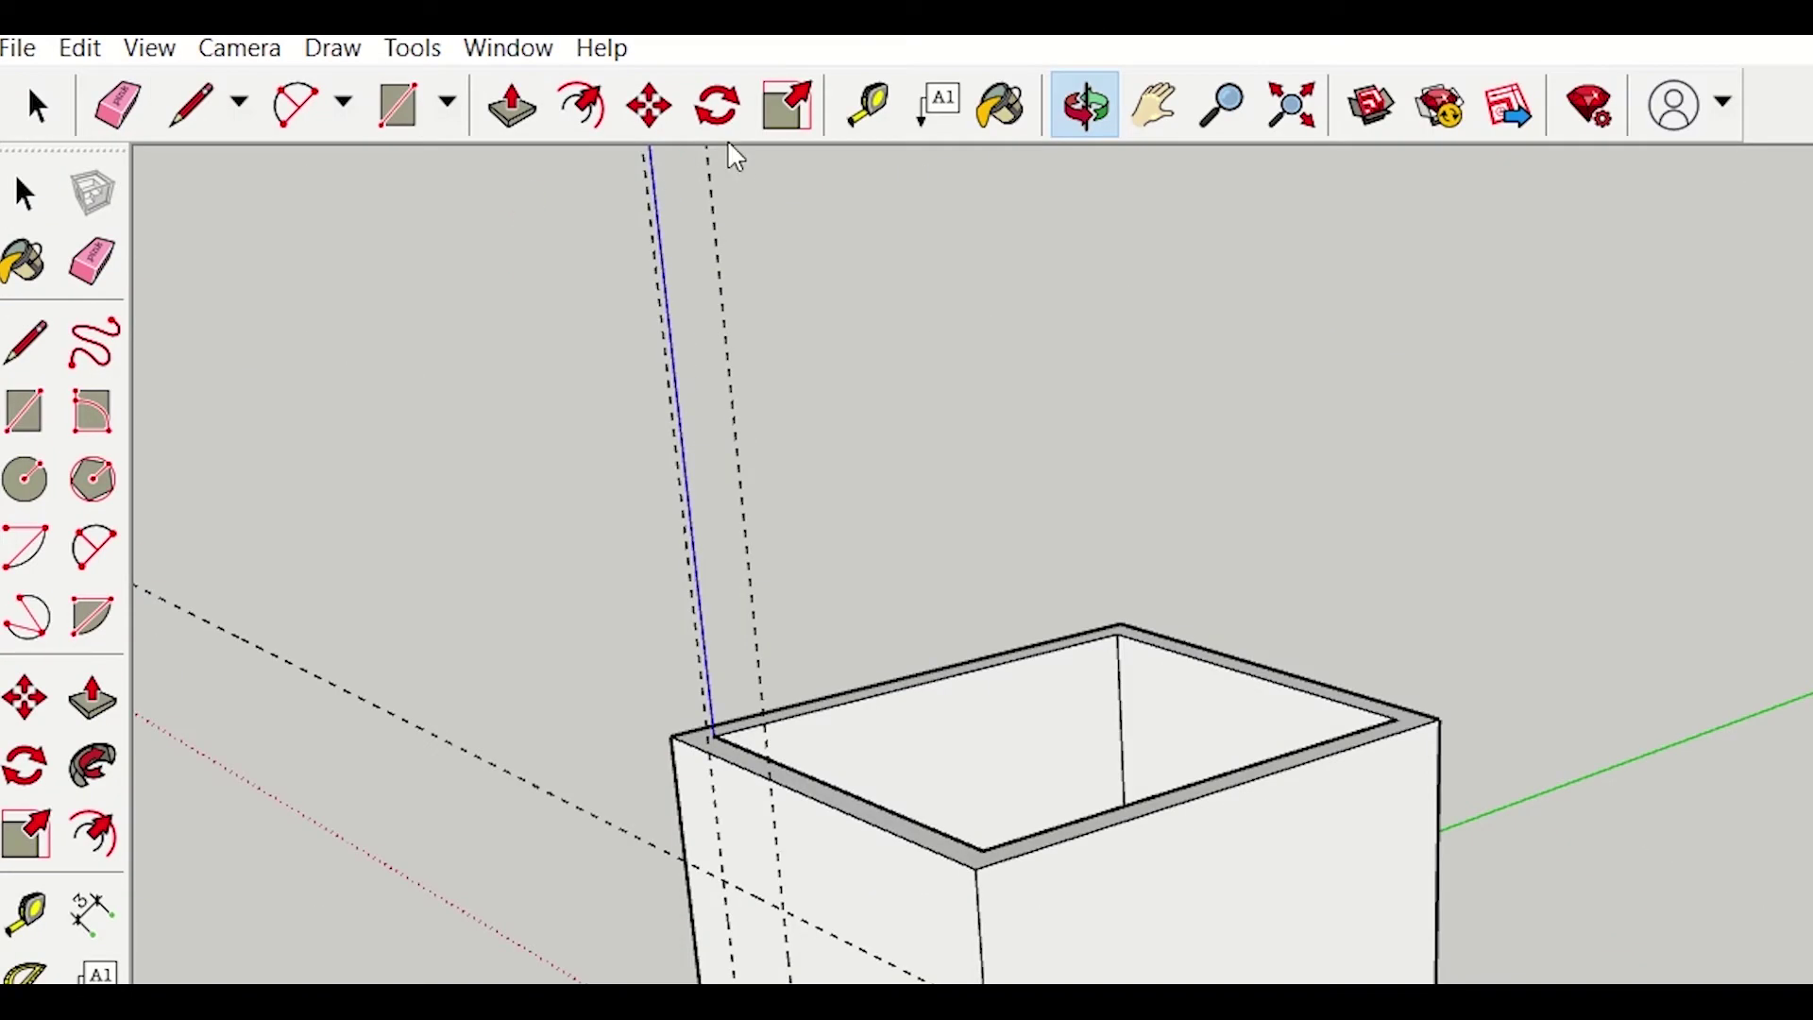
Step: Place a guide on the side wall from its corner, then another 1200 mm from it
left_click(867, 104)
left_click(993, 614)
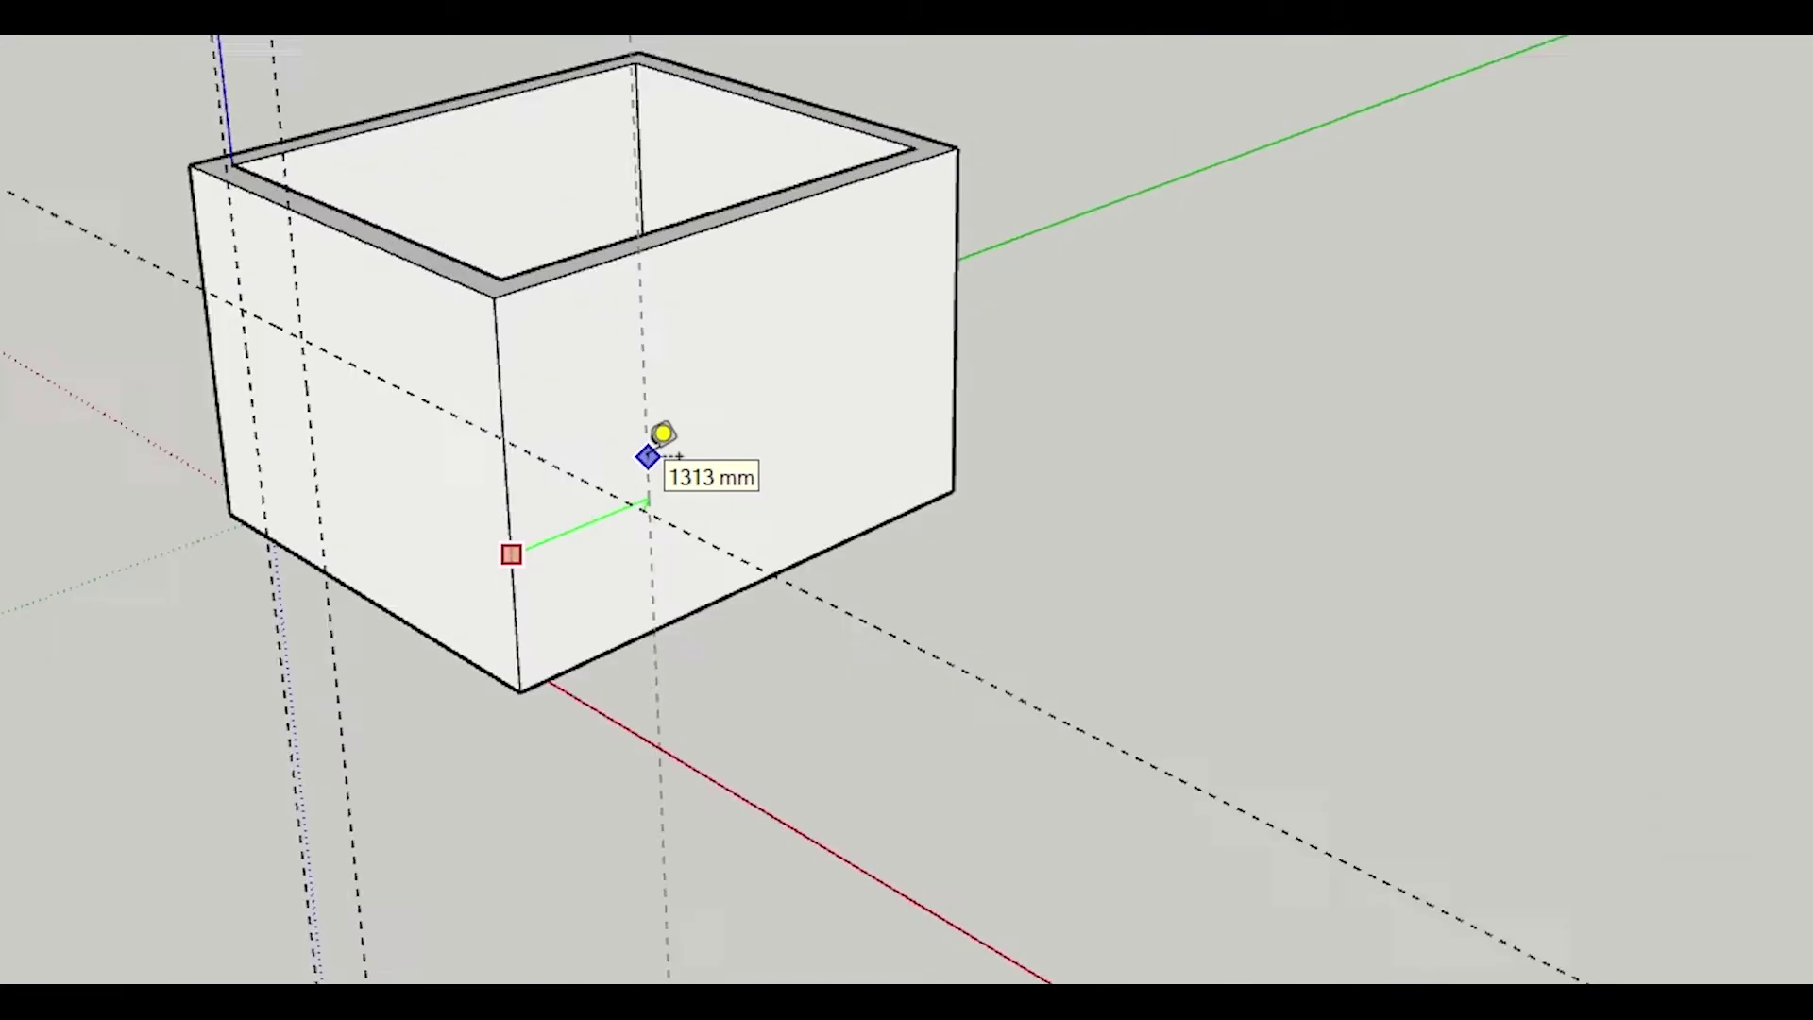
type("6")
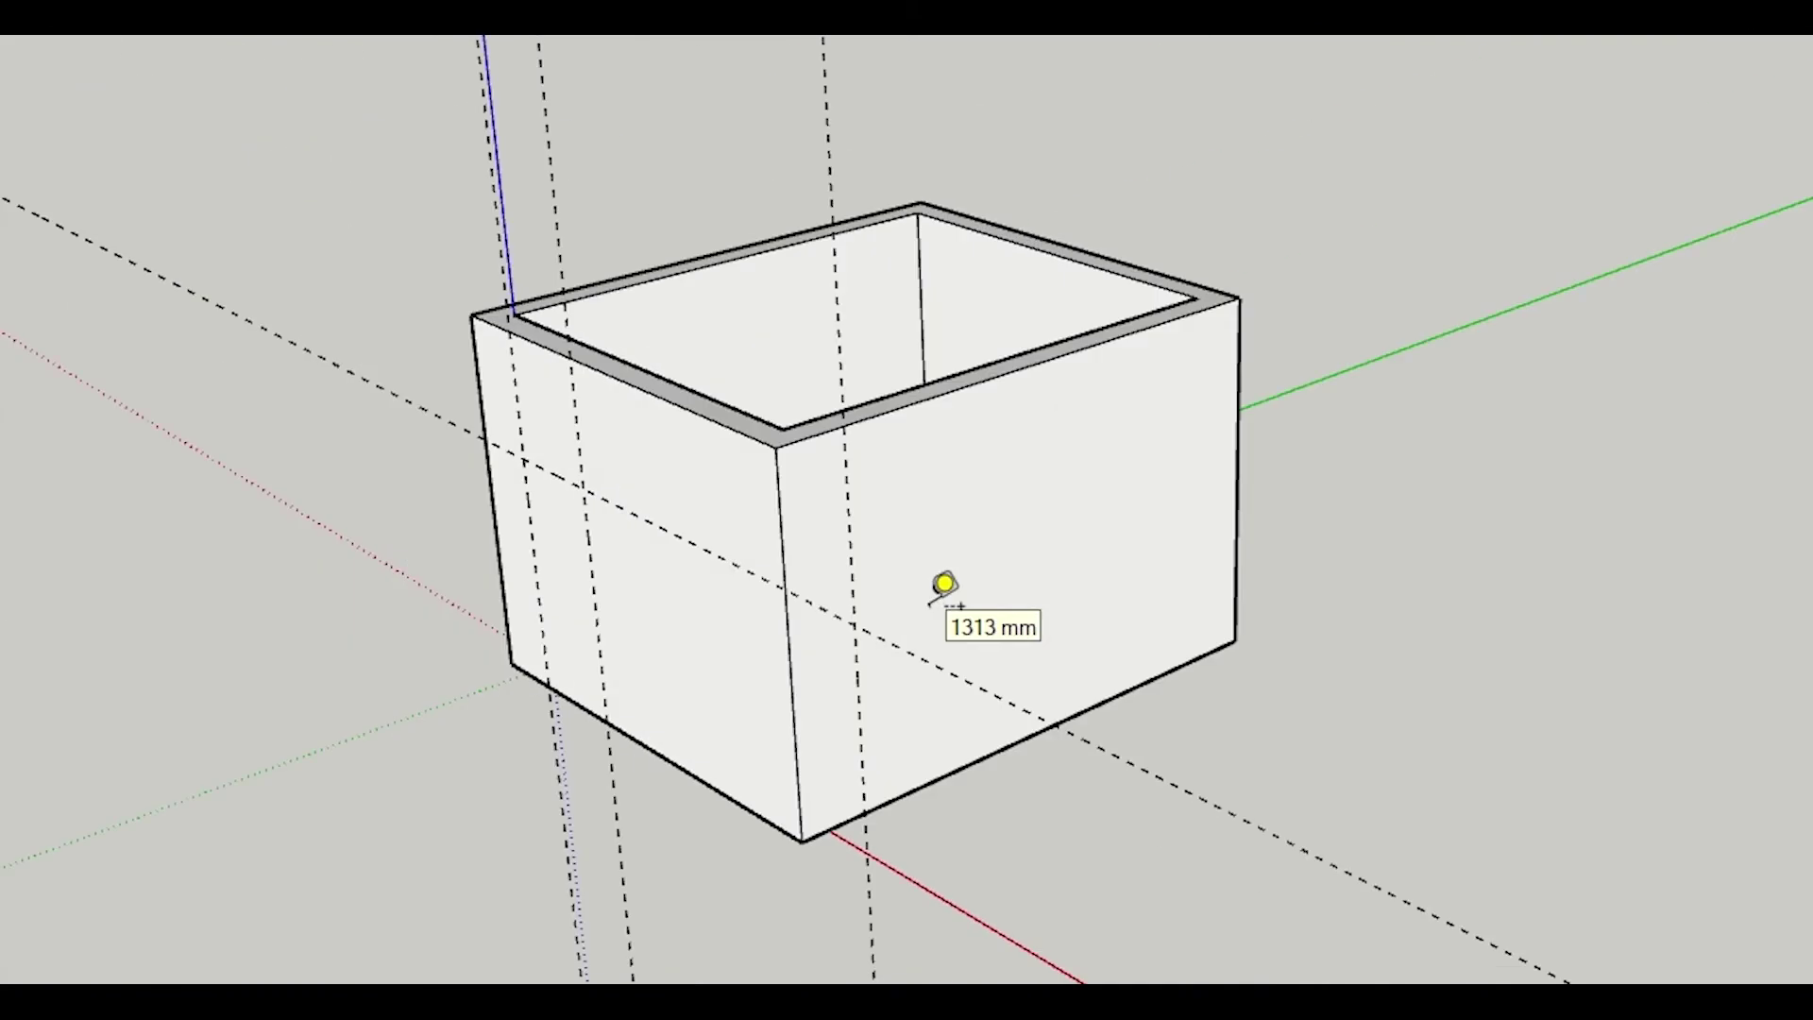
key("Return")
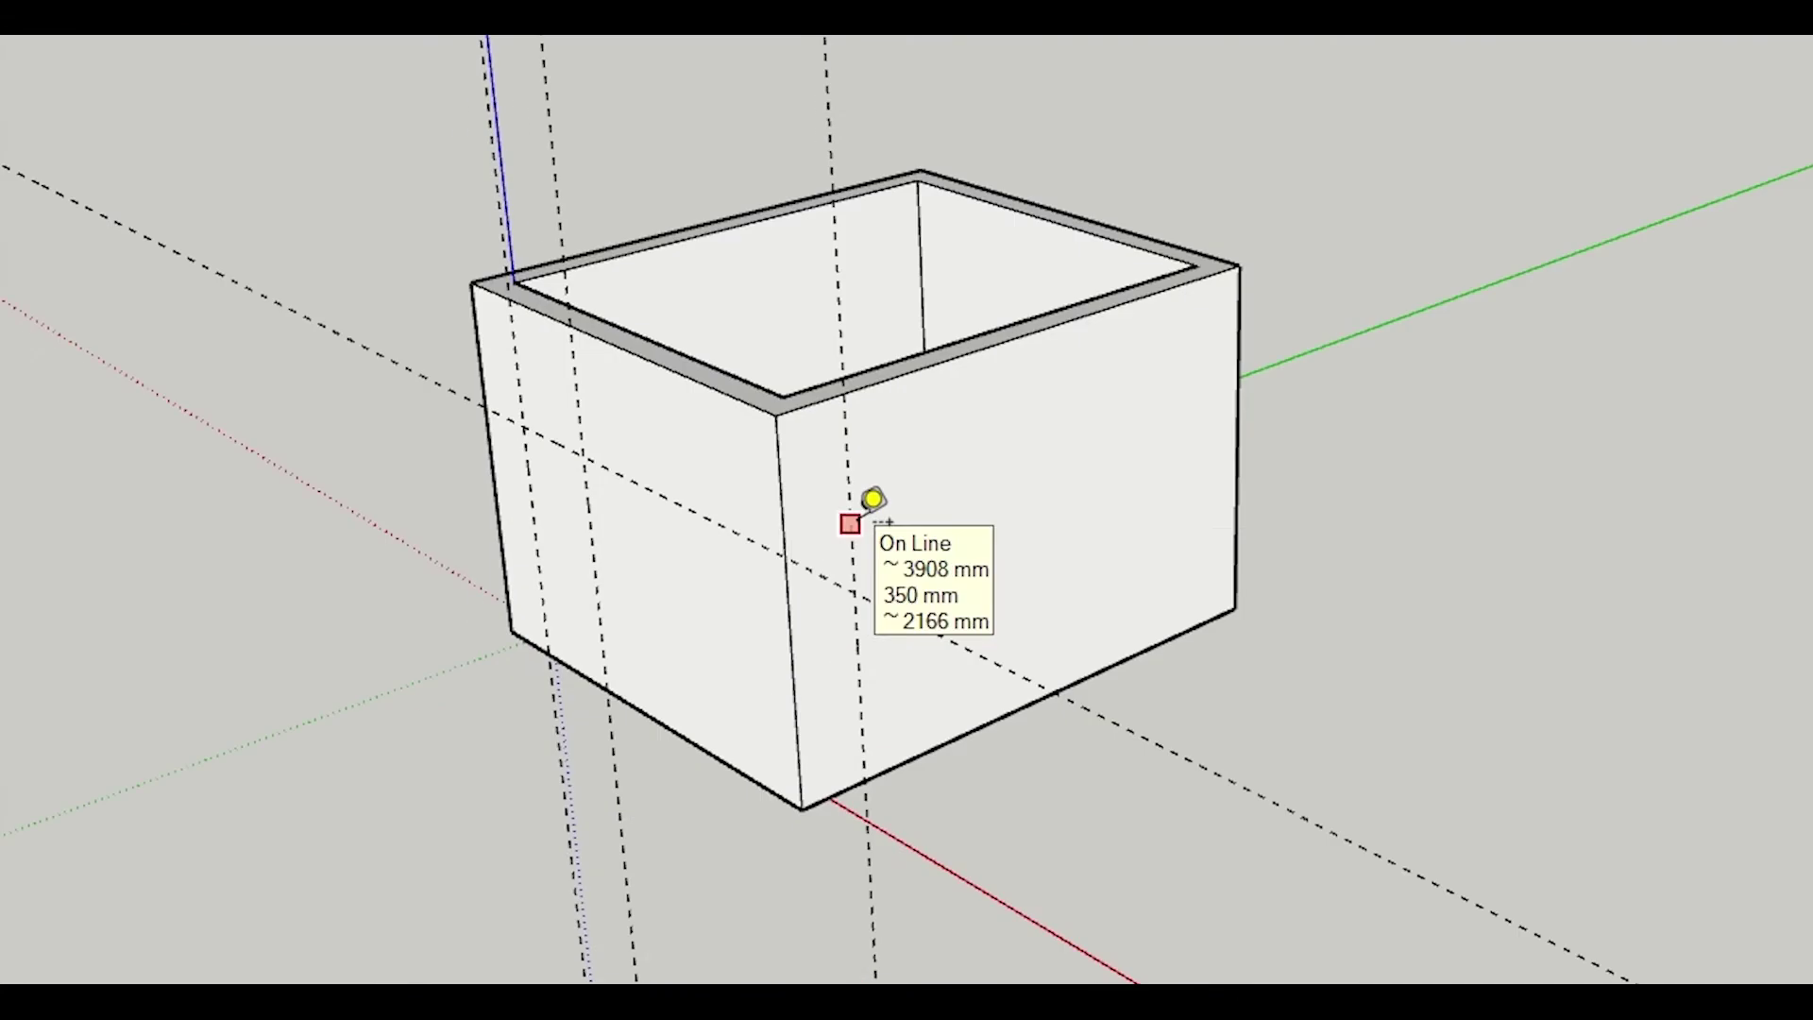
left_click(852, 680)
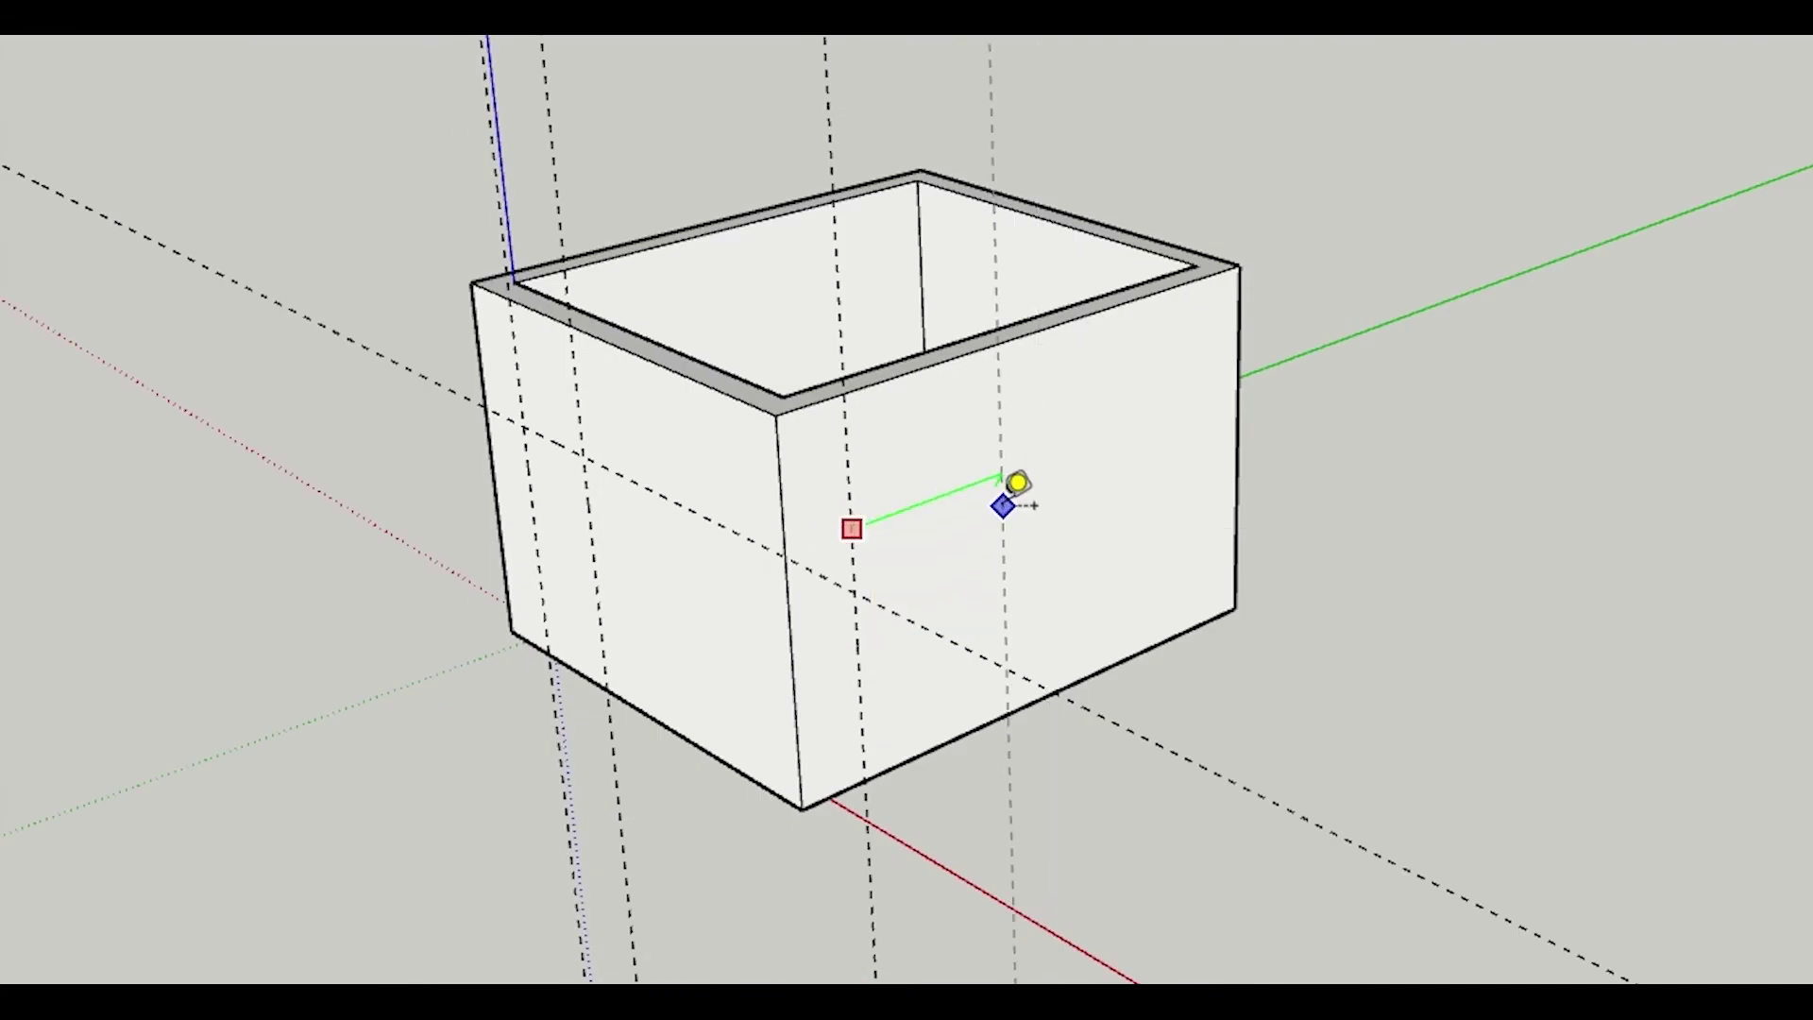
type("1200")
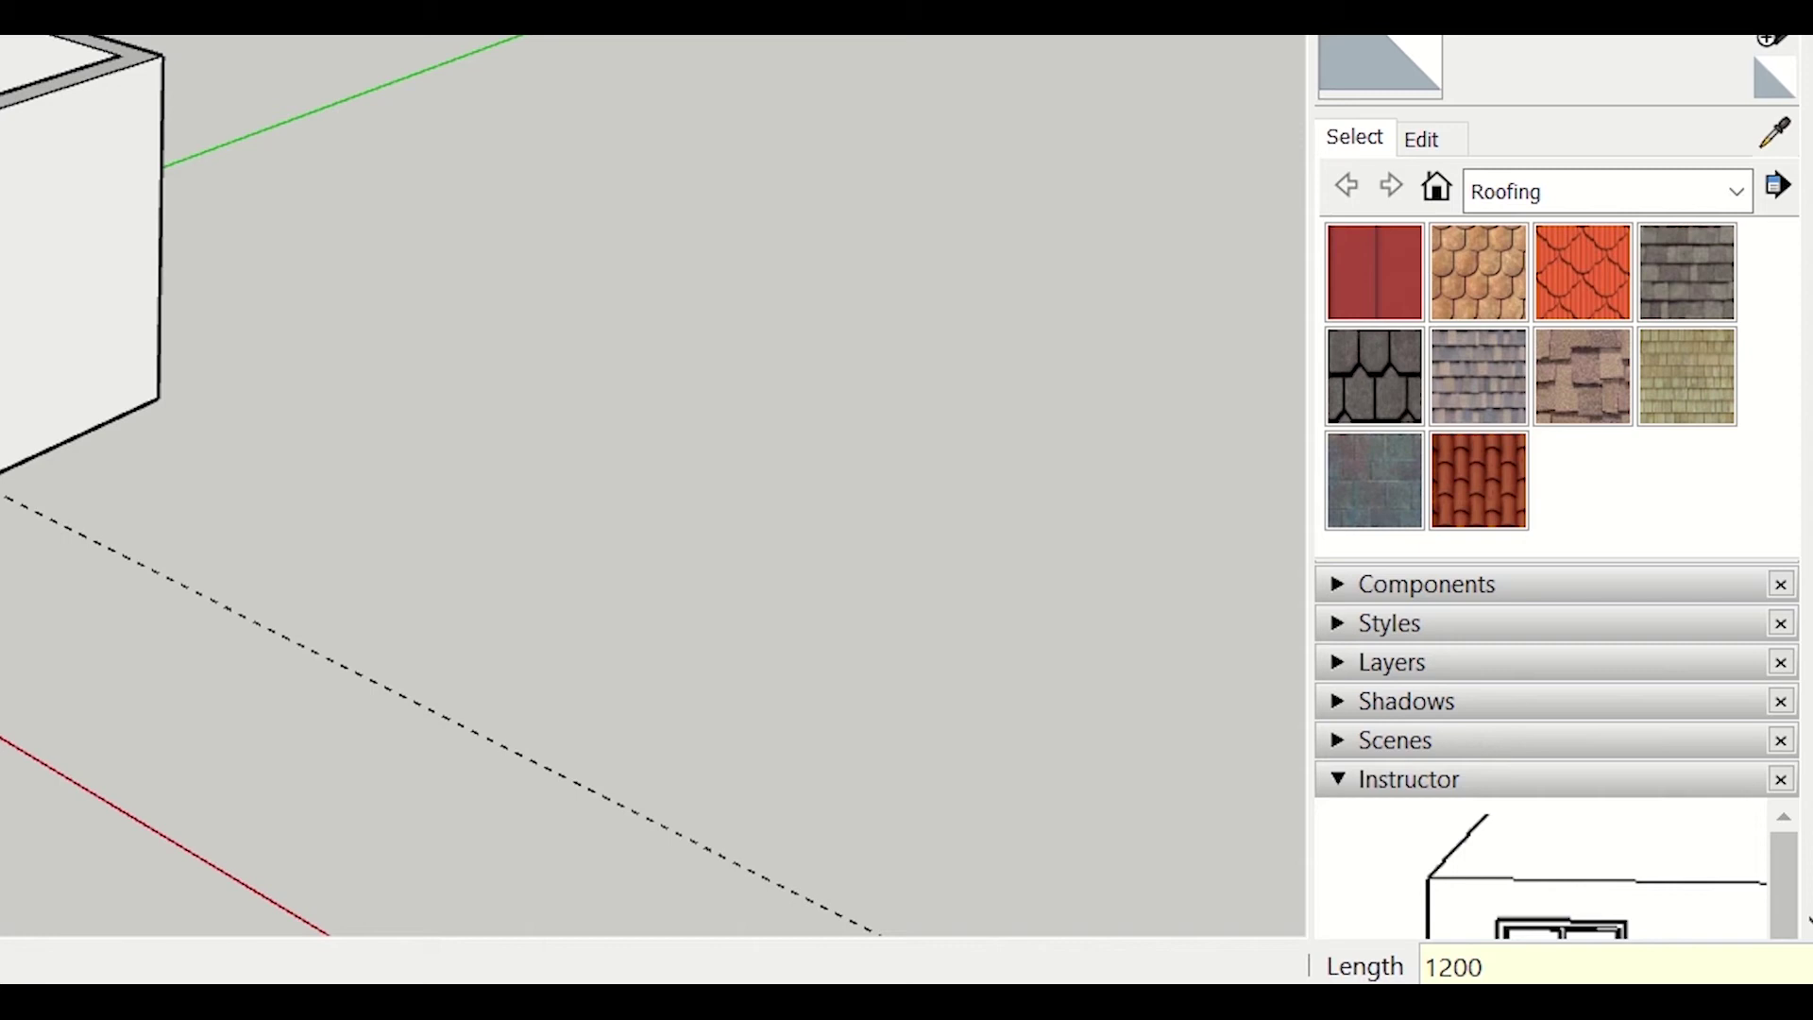
key("Return")
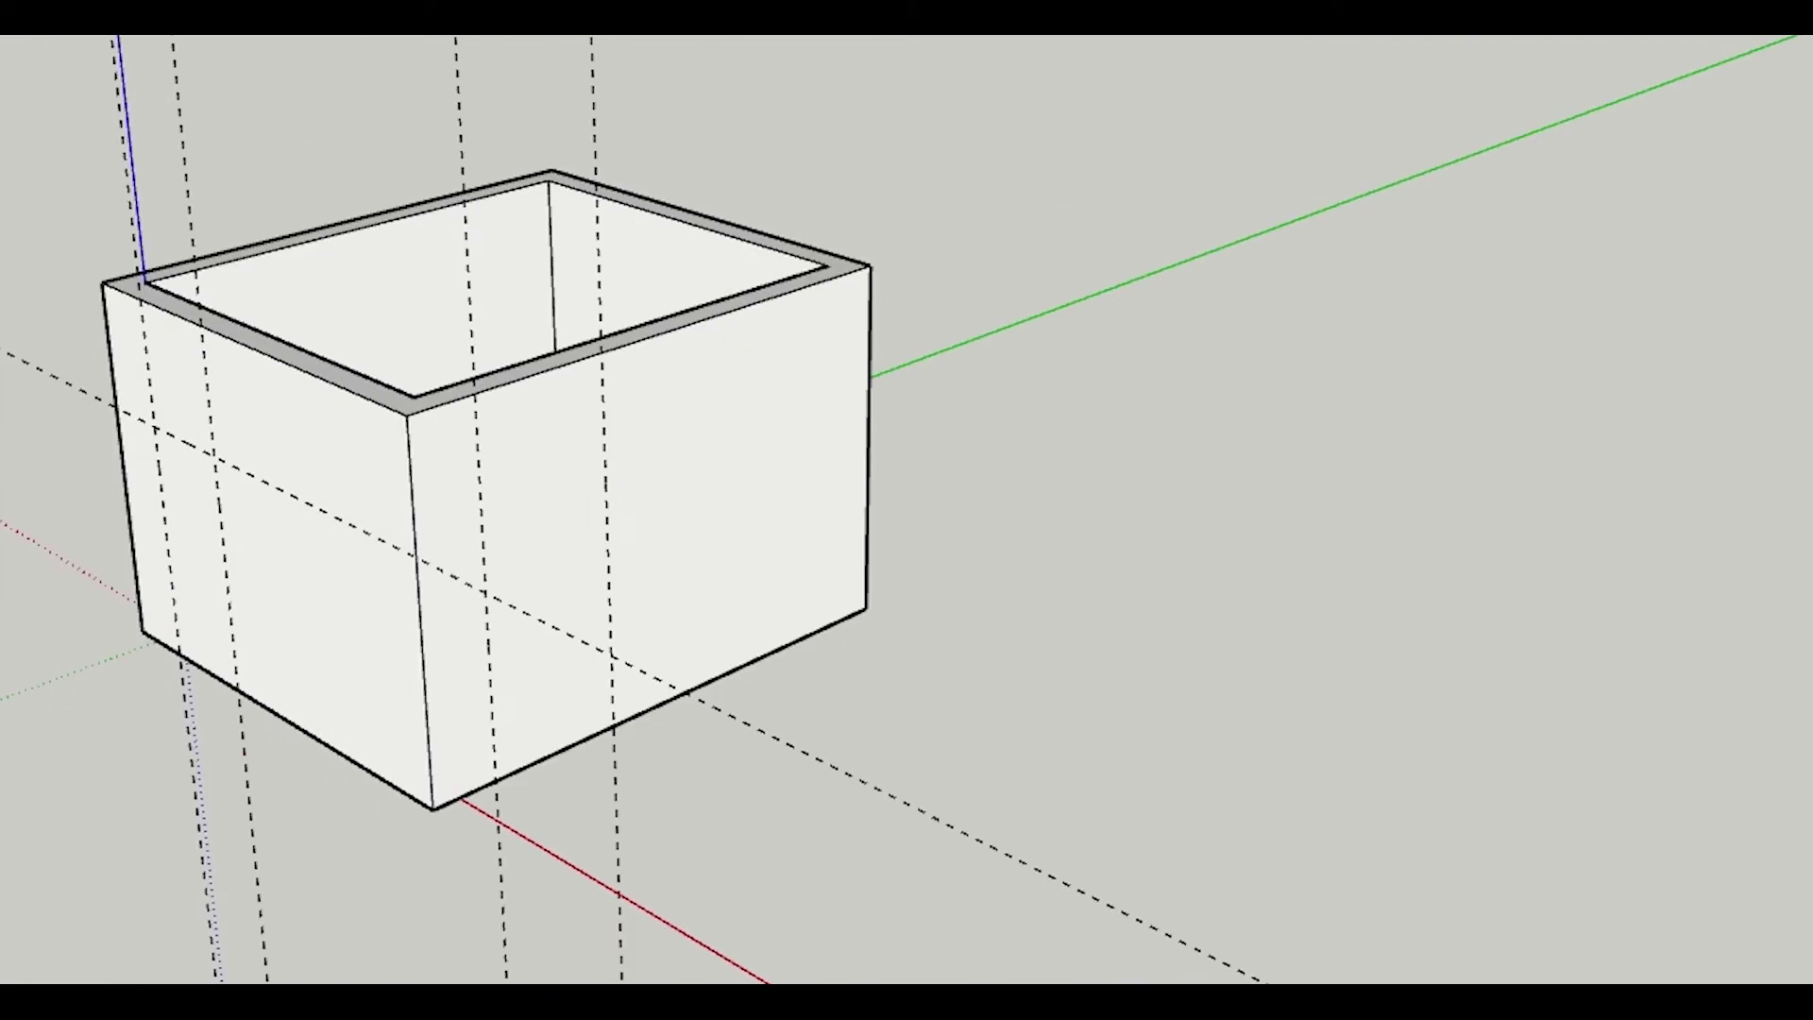
Step: Add two horizontal guides measured up from the bottom edge, one at 2.1 m
left_click(560, 750)
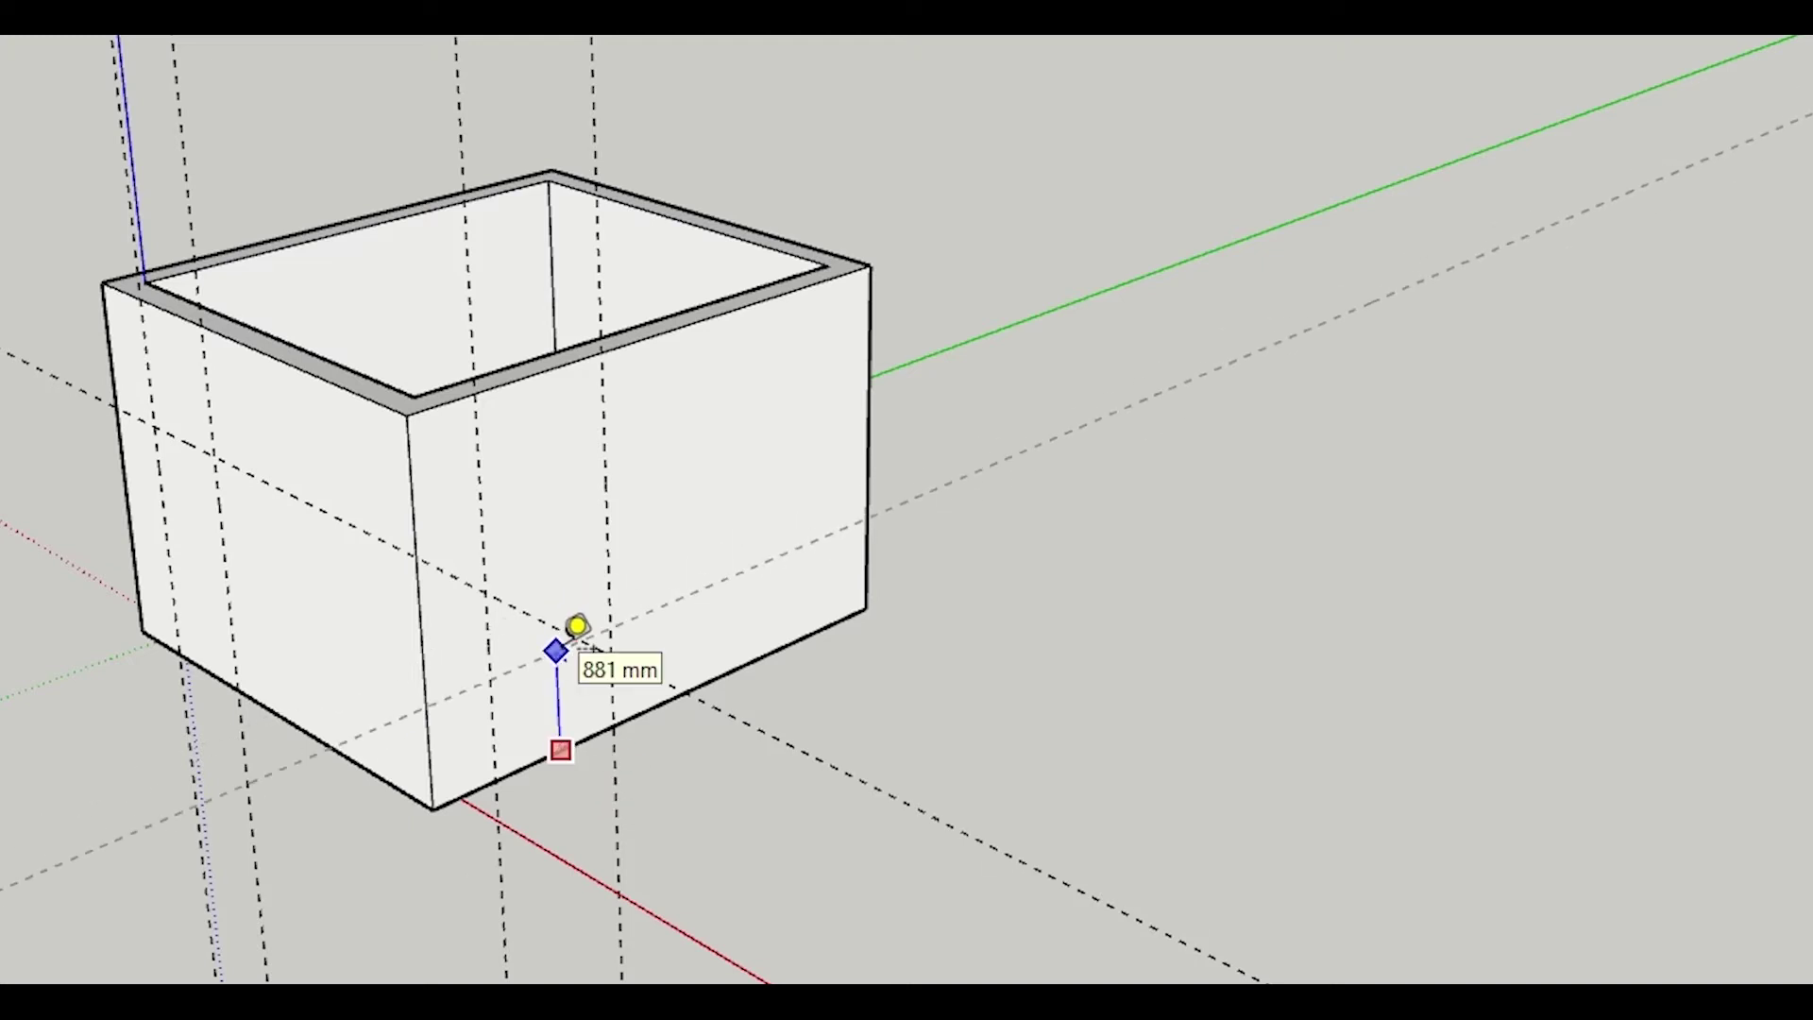
type("7")
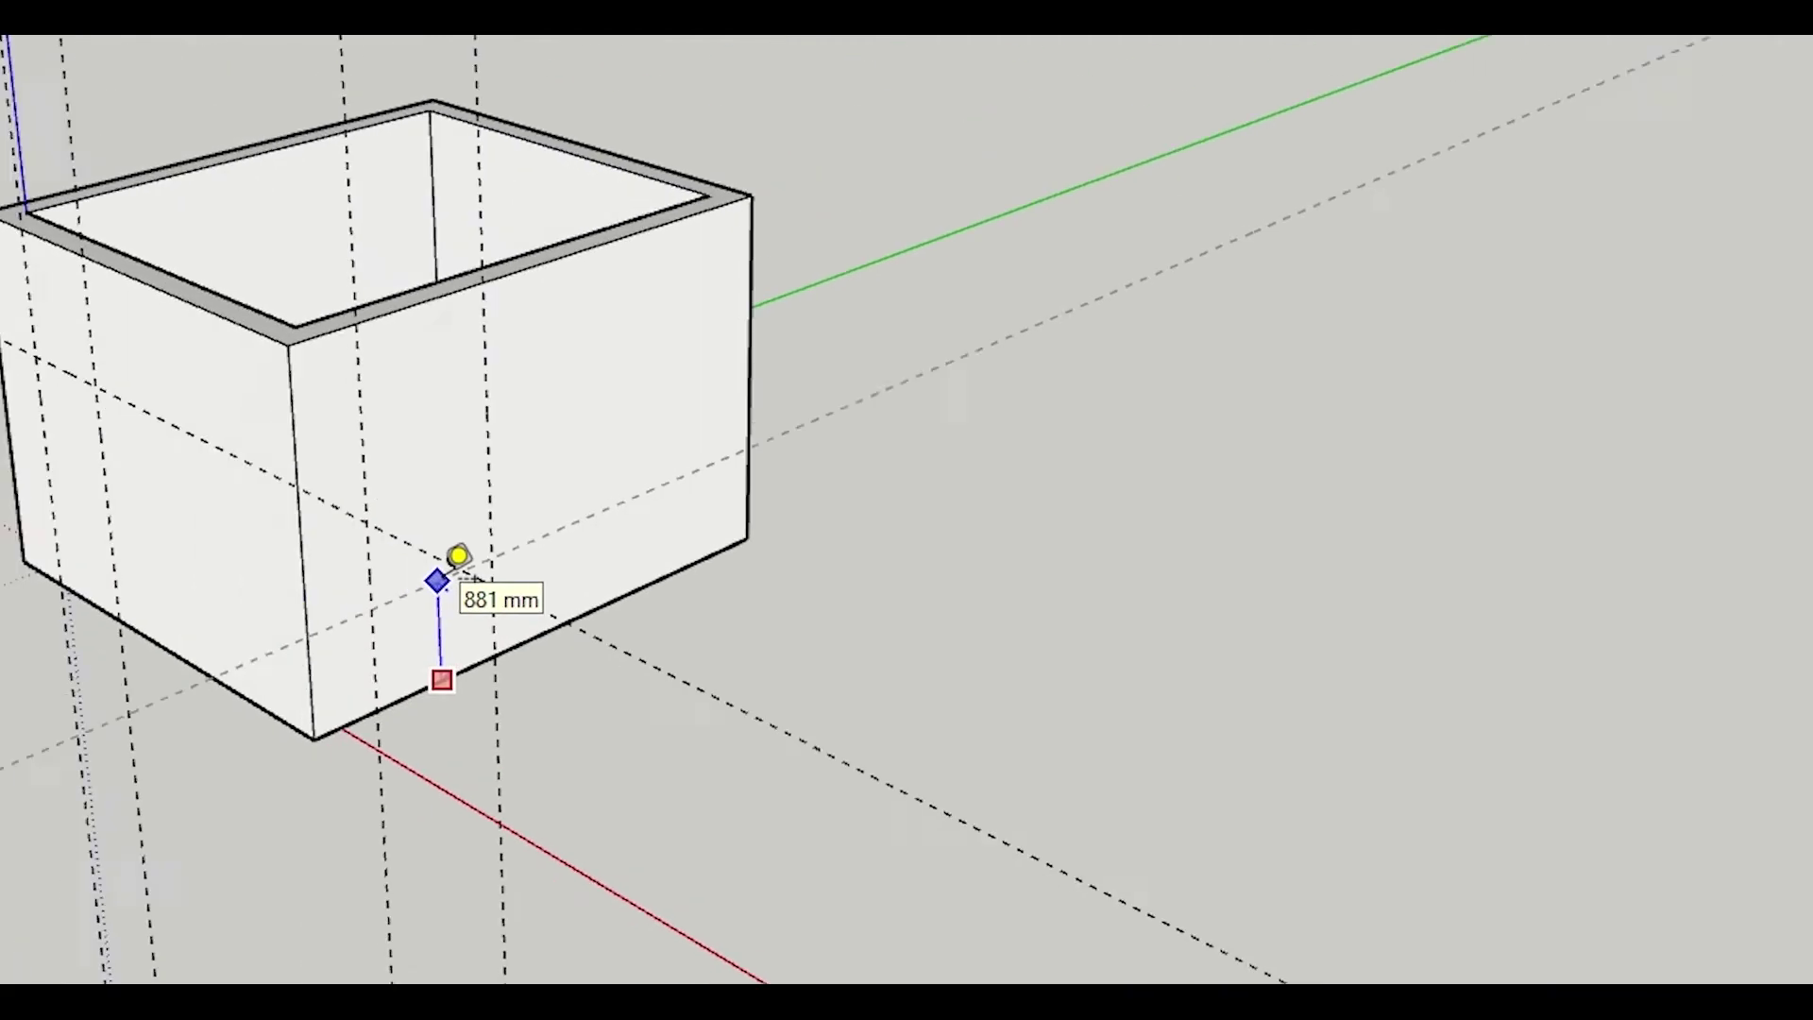
key("Return")
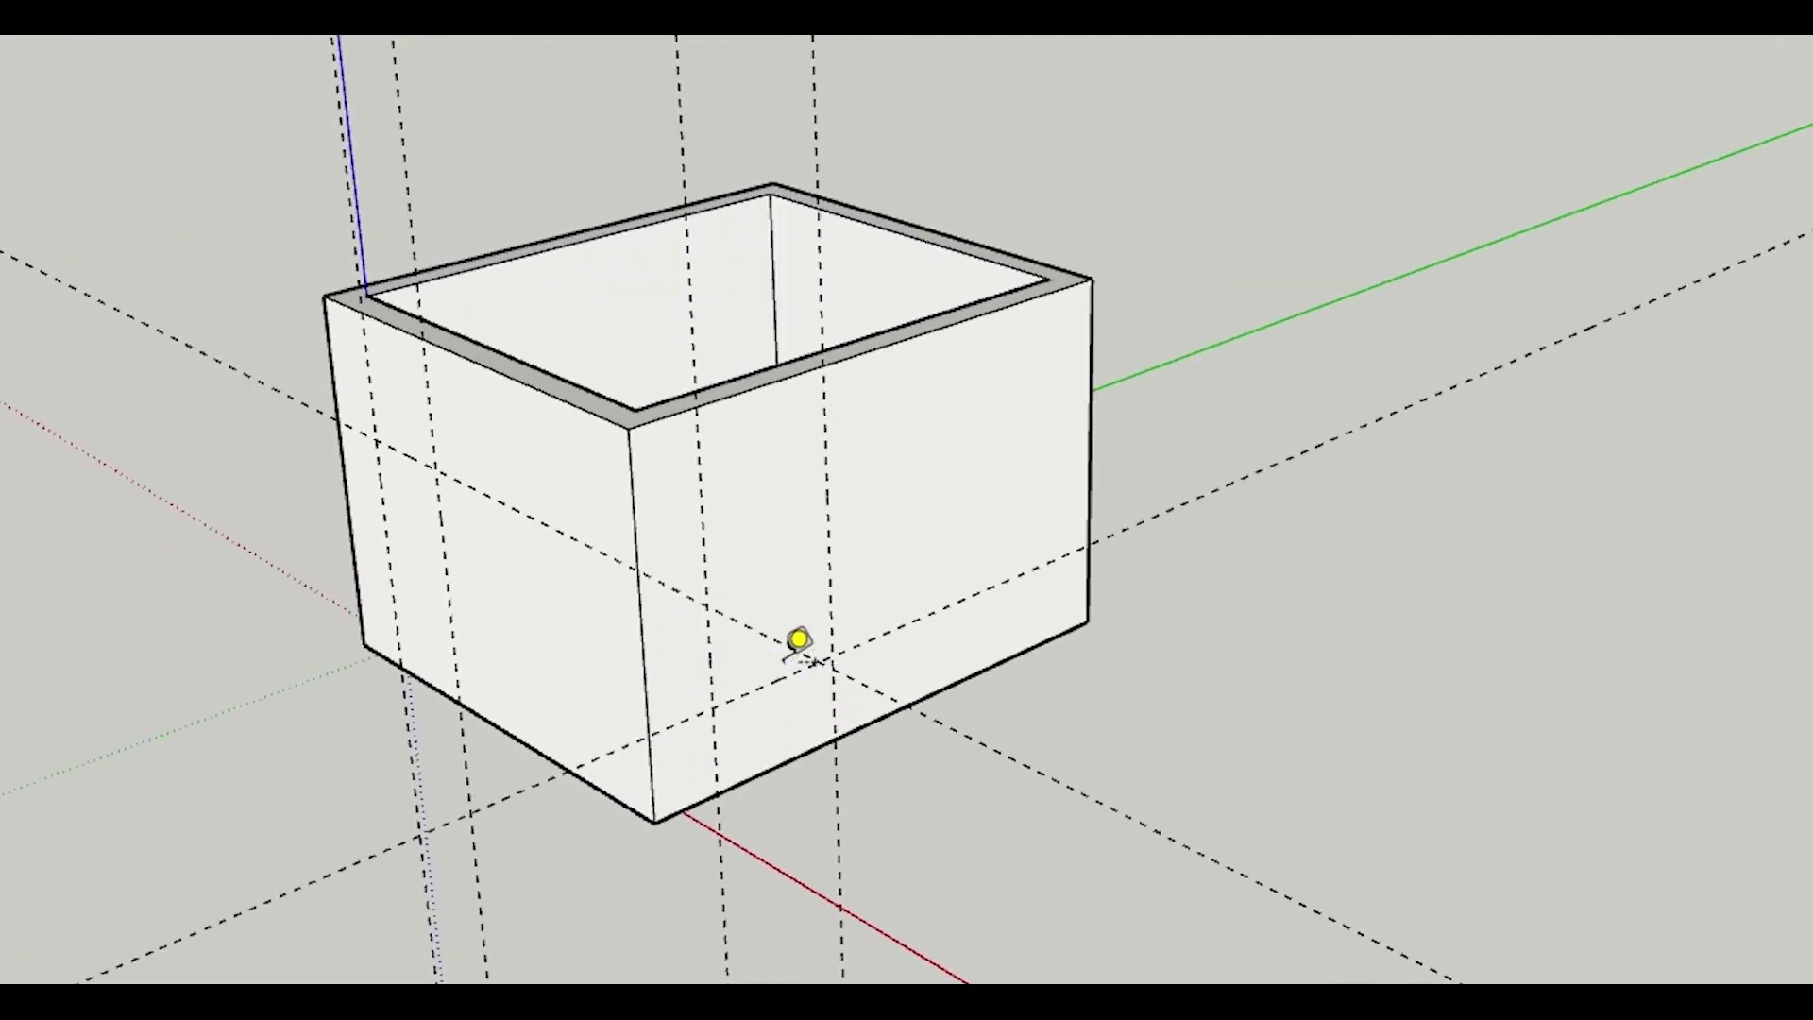
left_click(804, 752)
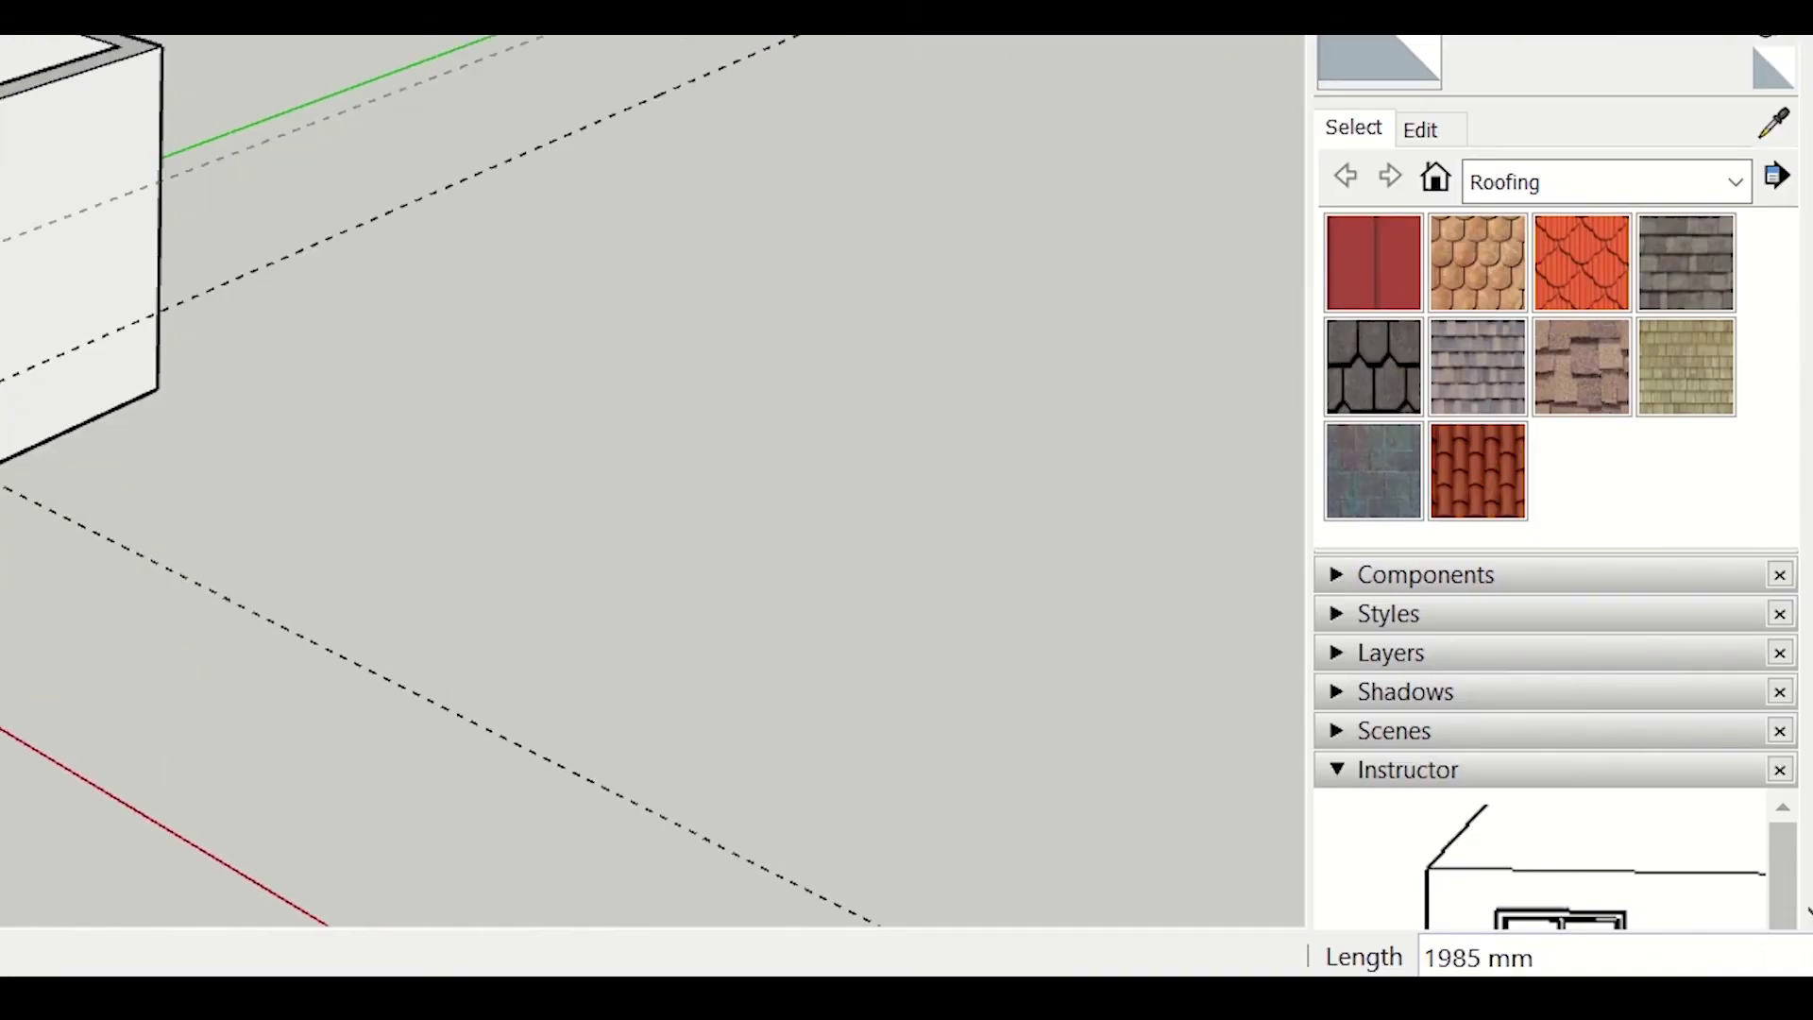
type("2.1m")
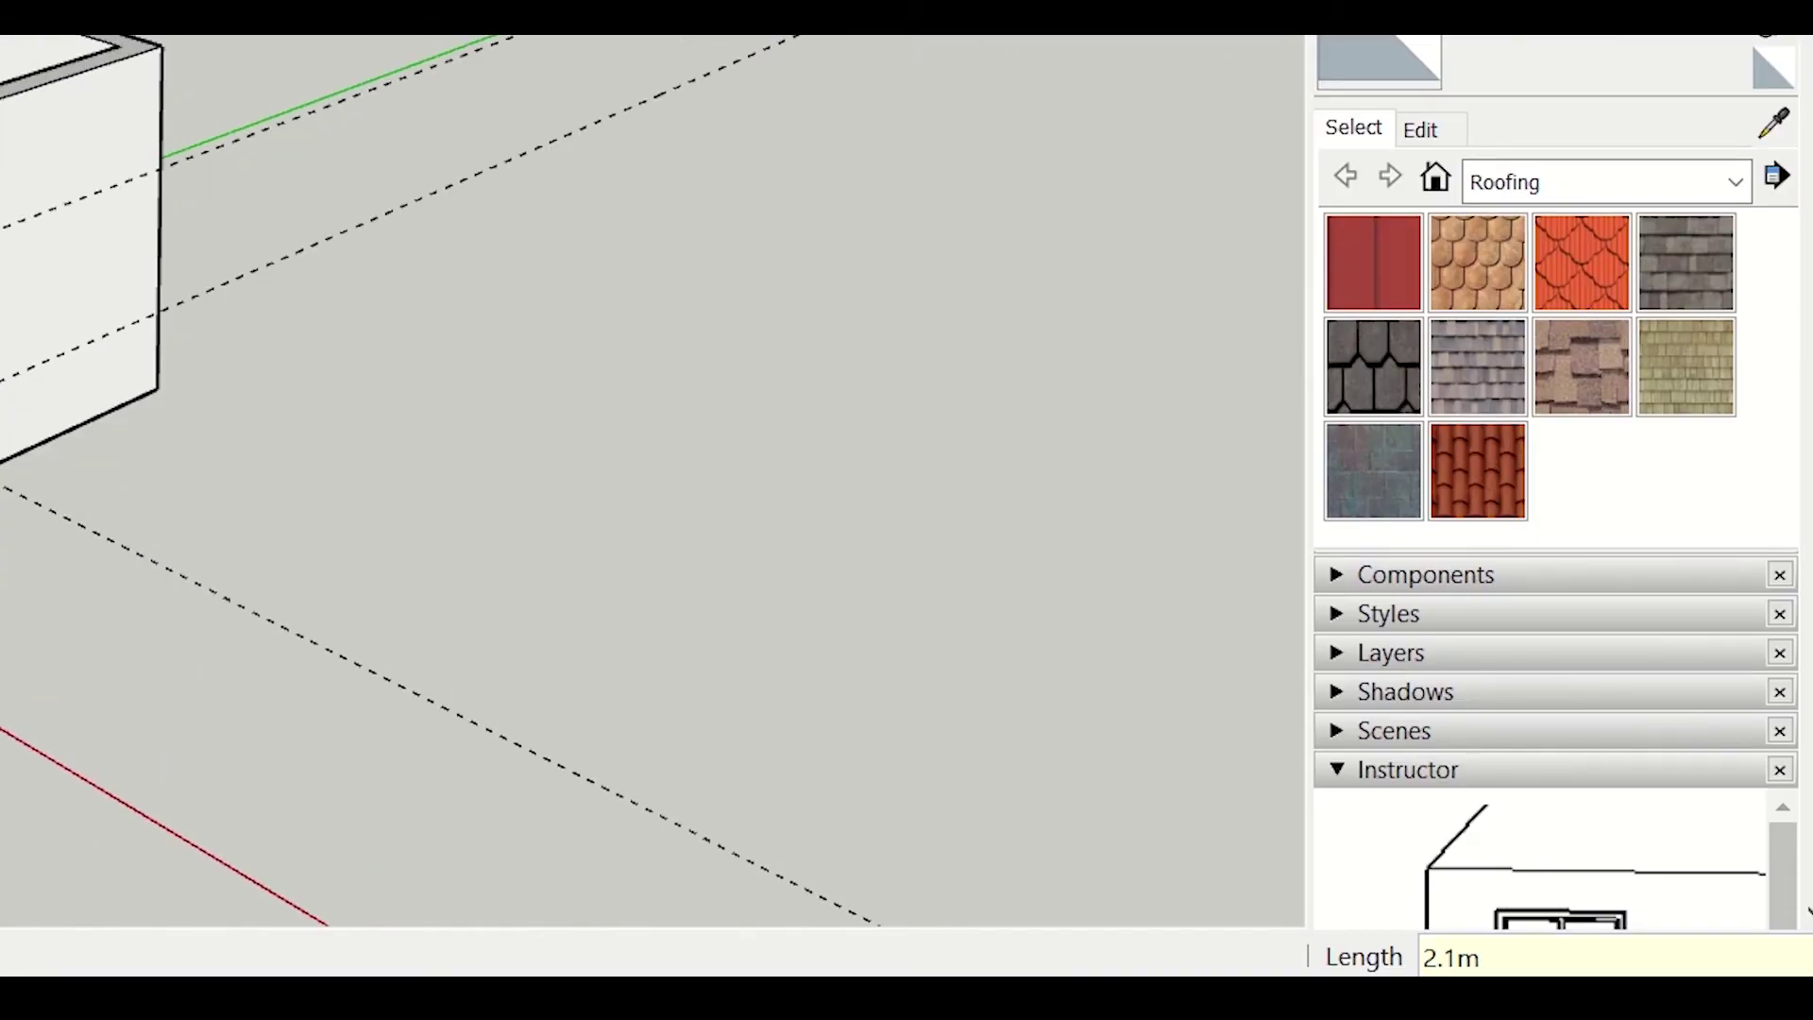
key("Return")
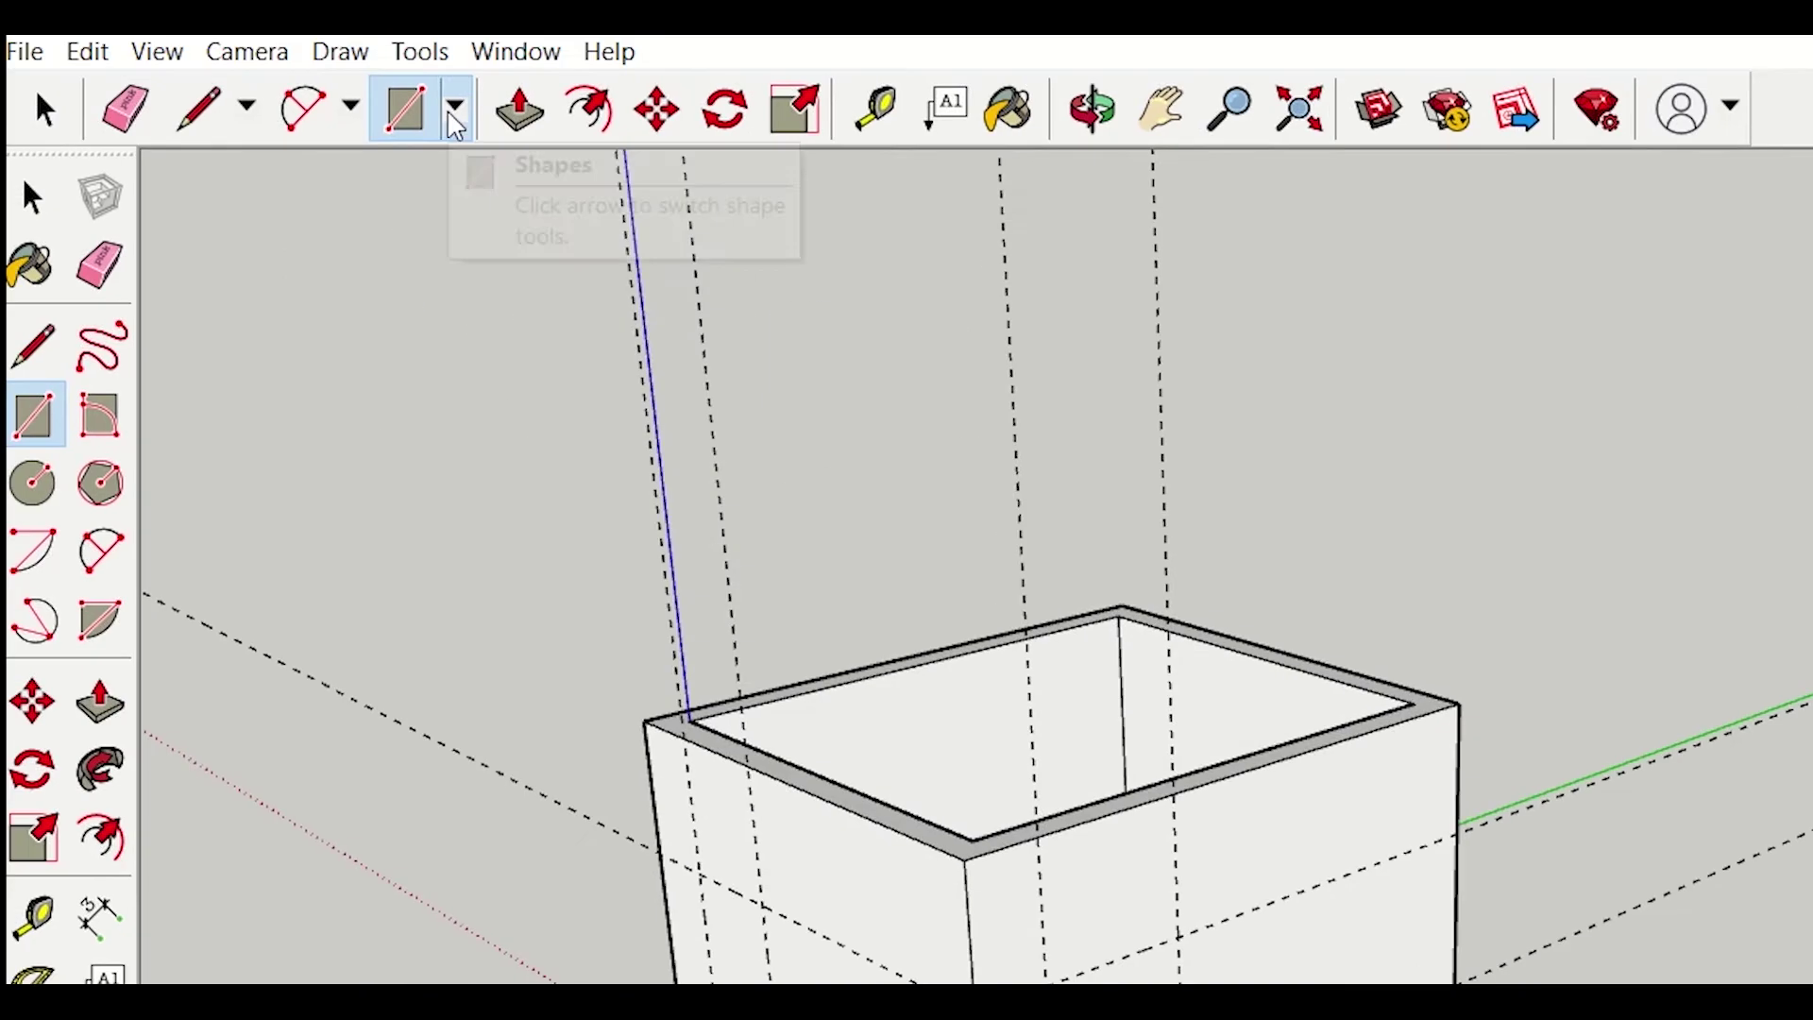
Step: Draw the window rectangle on the front wall between two opposite guide intersections
left_click(455, 111)
left_click(479, 175)
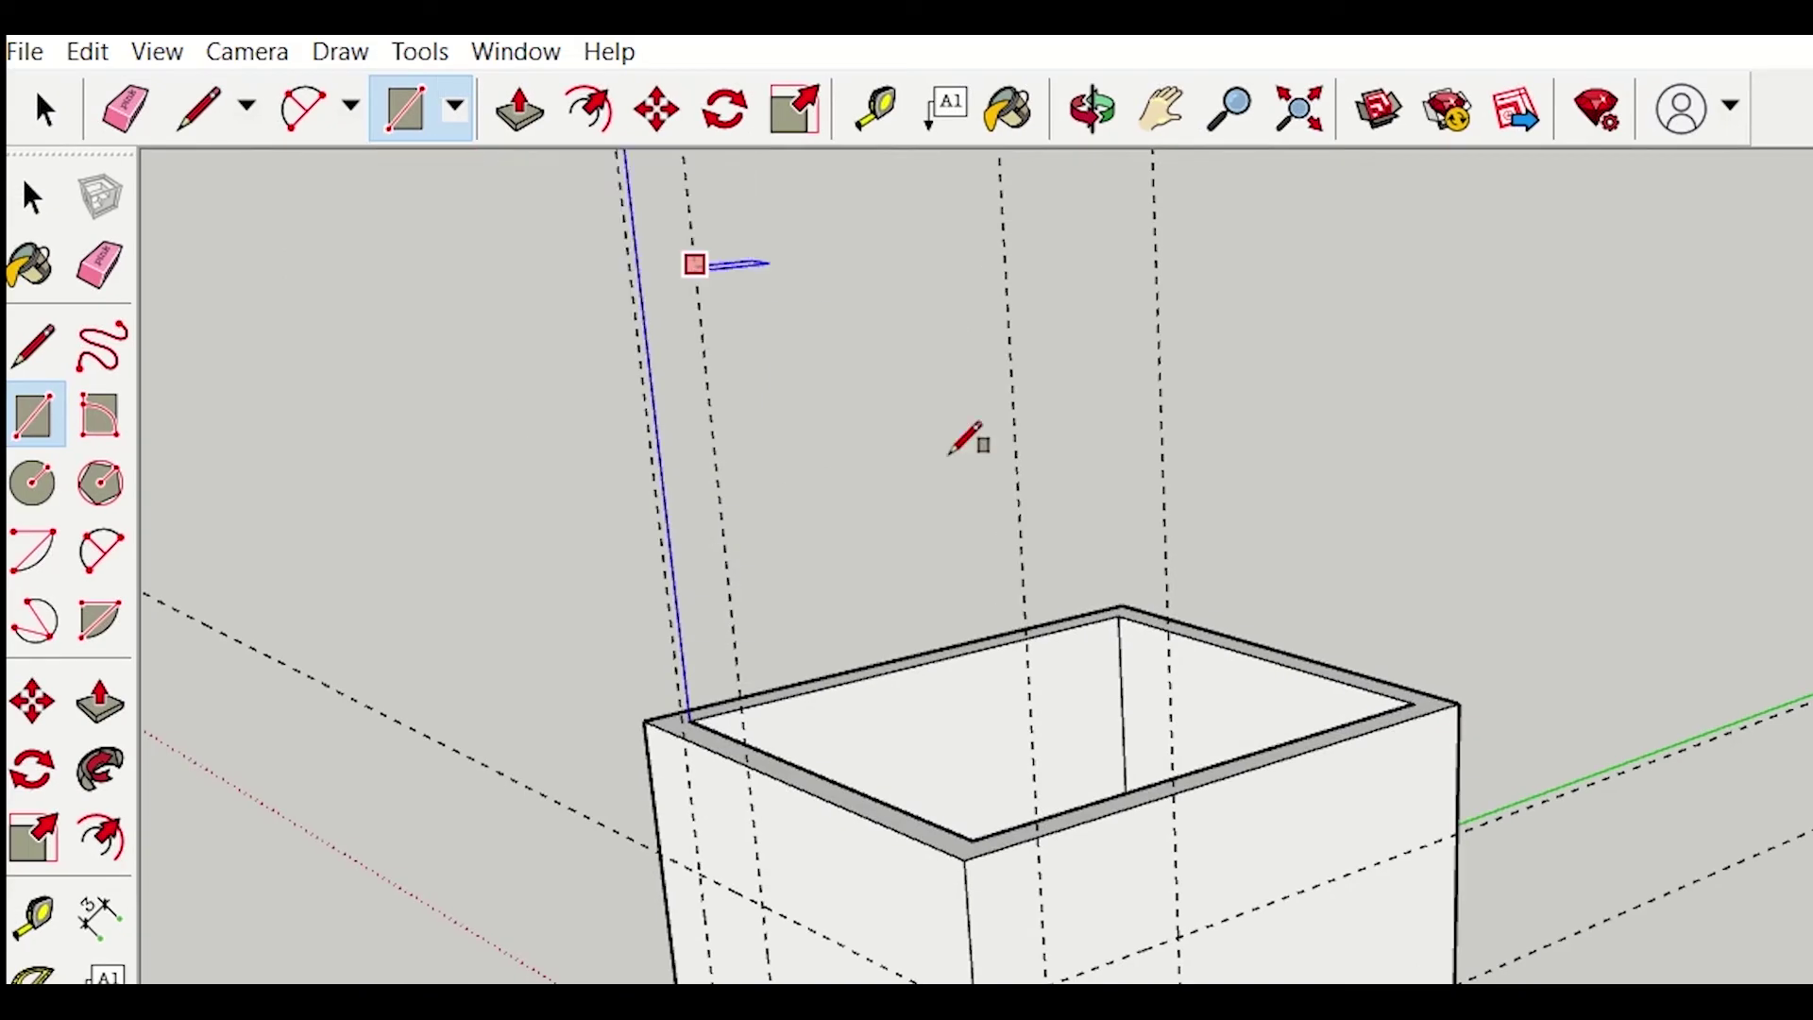
scroll(1285, 760, "up", 5)
scroll(1325, 162, "down", 3)
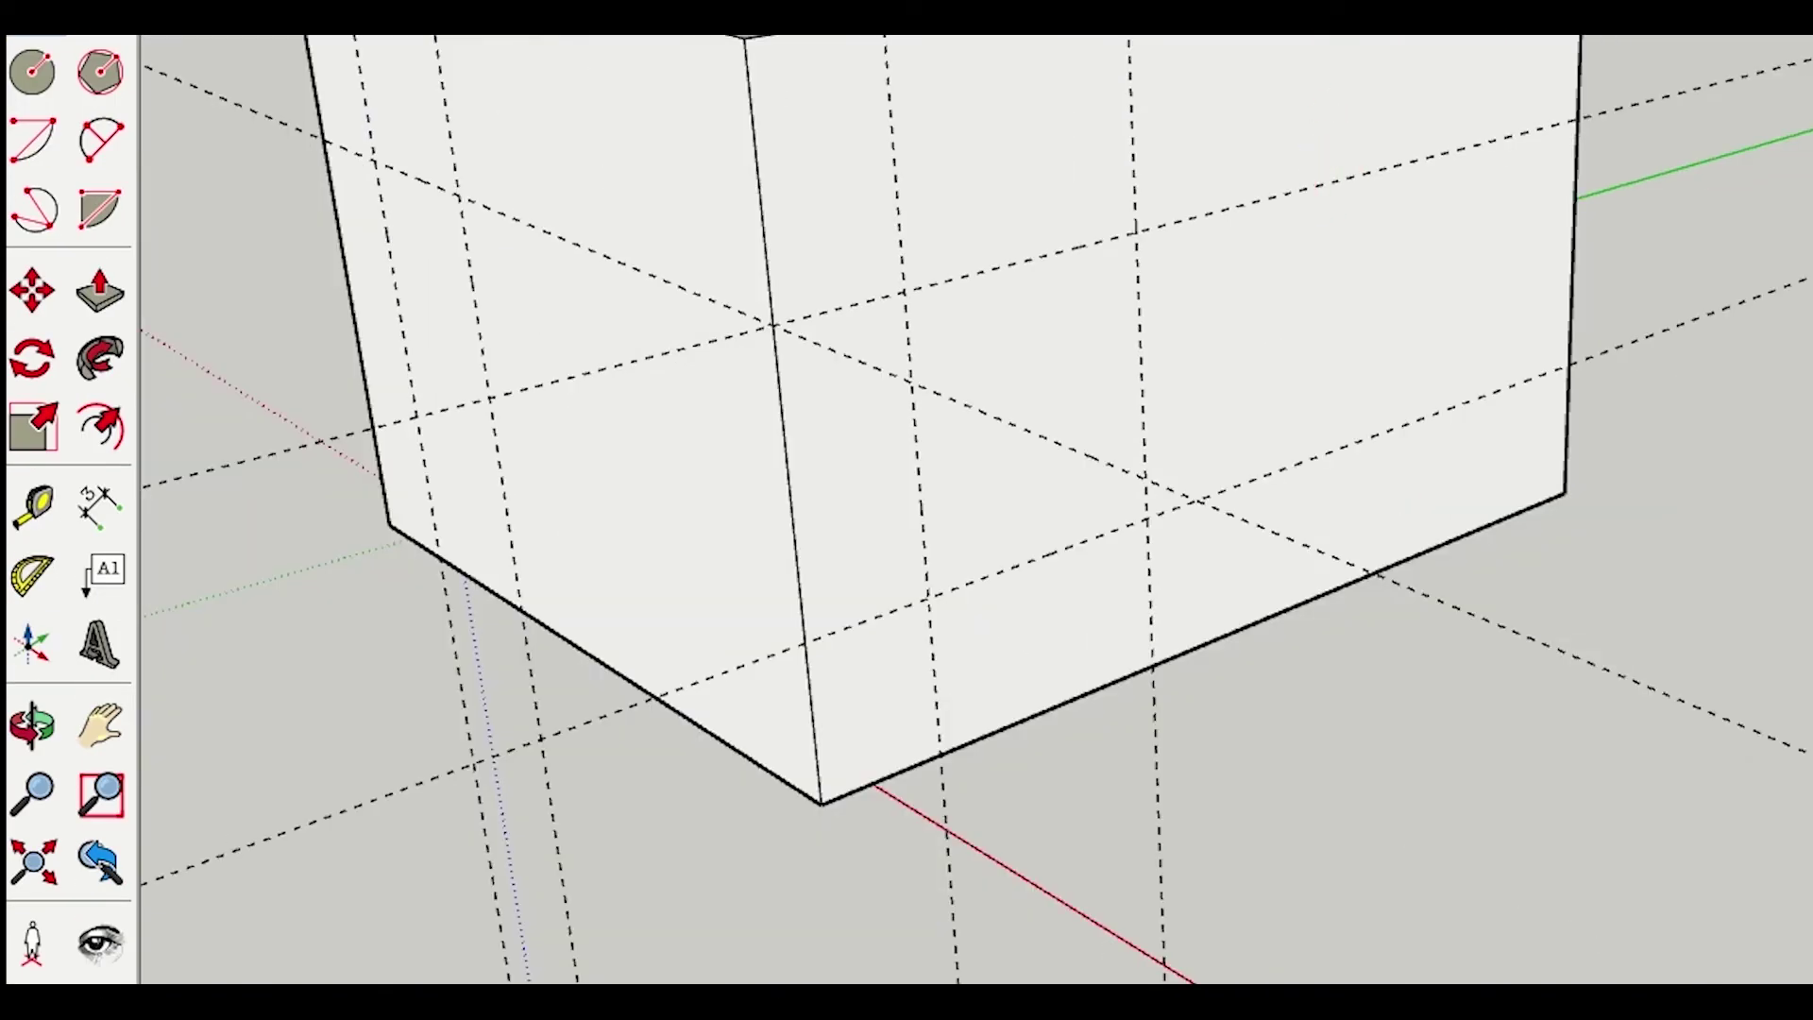
mouse_move(1581, 610)
middle_mouse_down()
mouse_move(1251, 764)
mouse_move(778, 92)
middle_mouse_up()
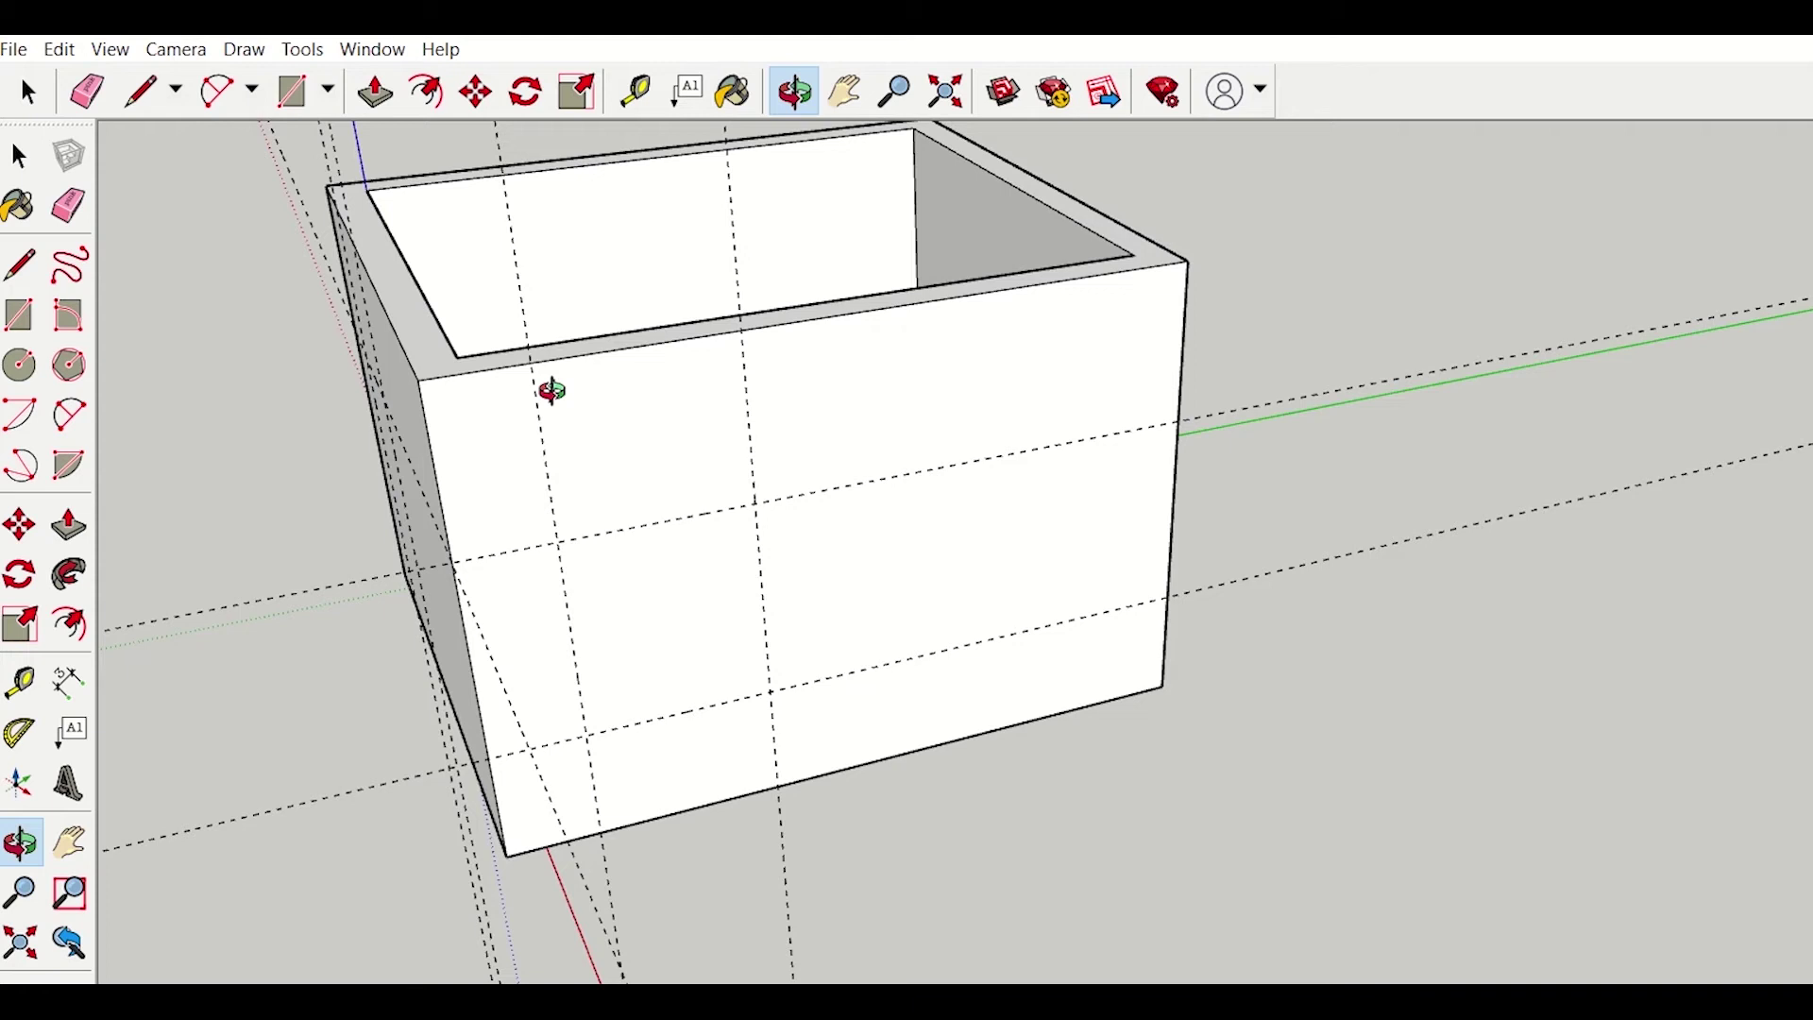
left_click(307, 101)
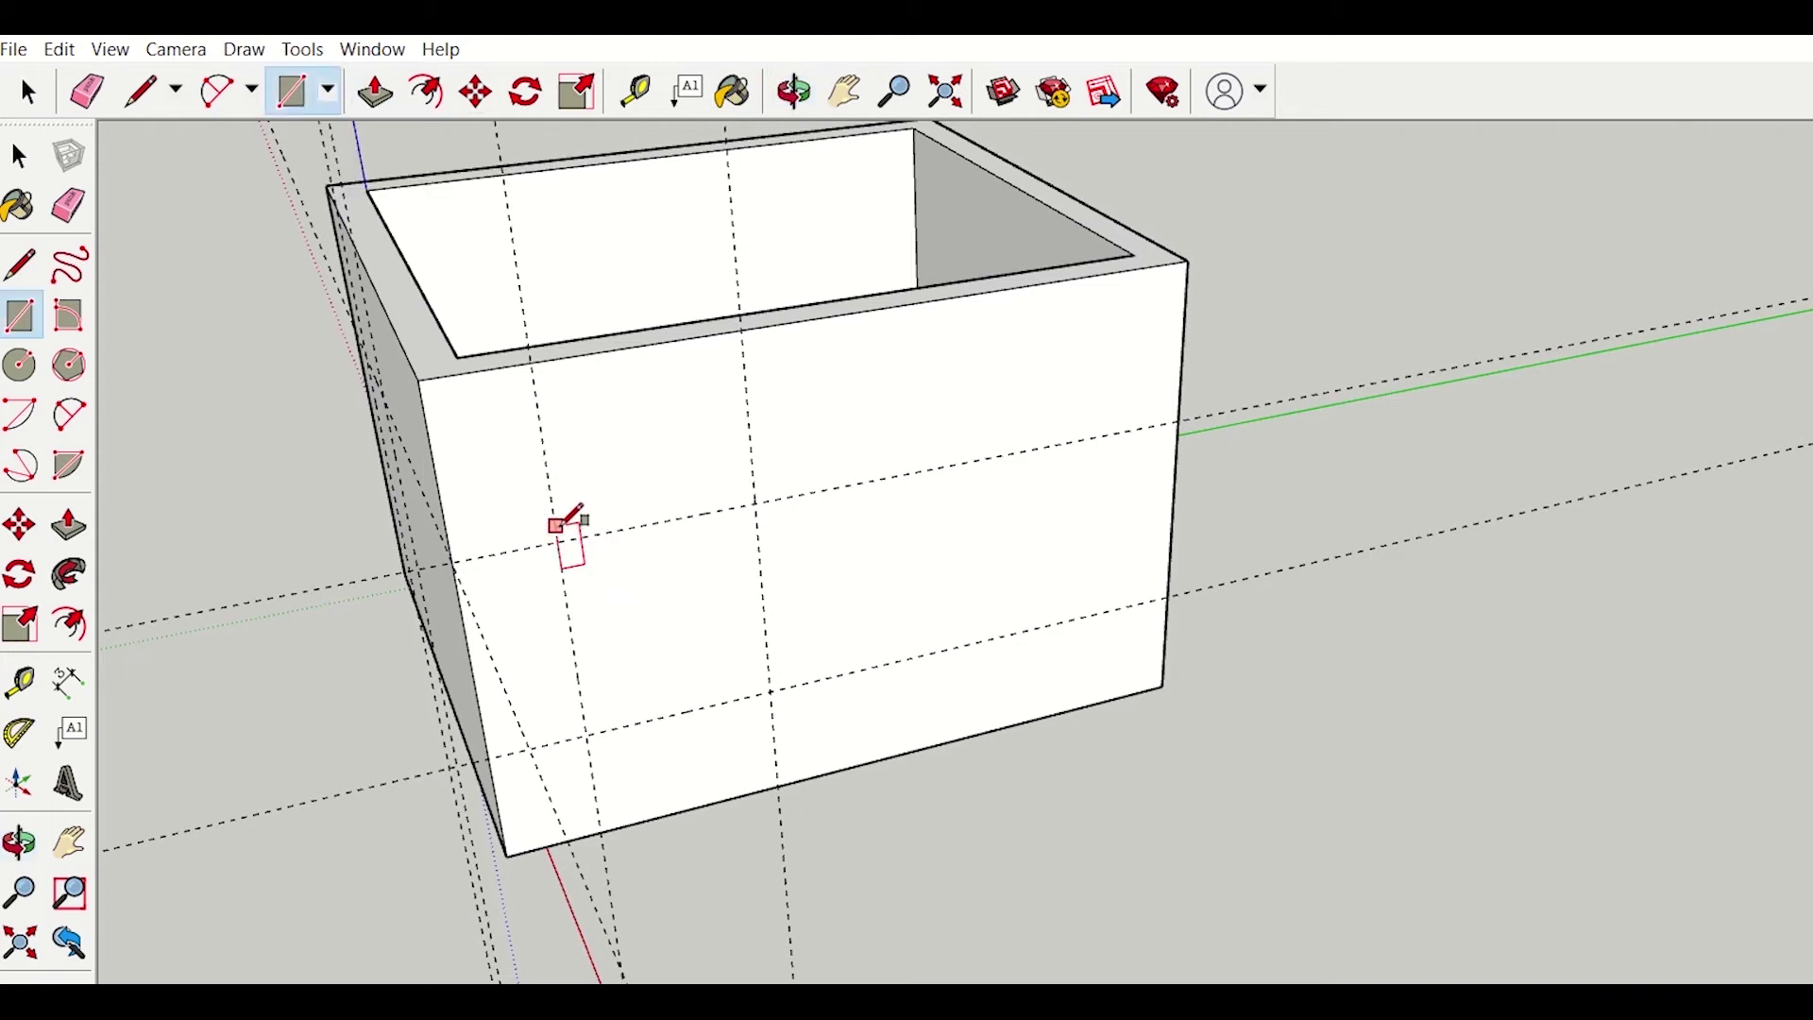
left_click(557, 541)
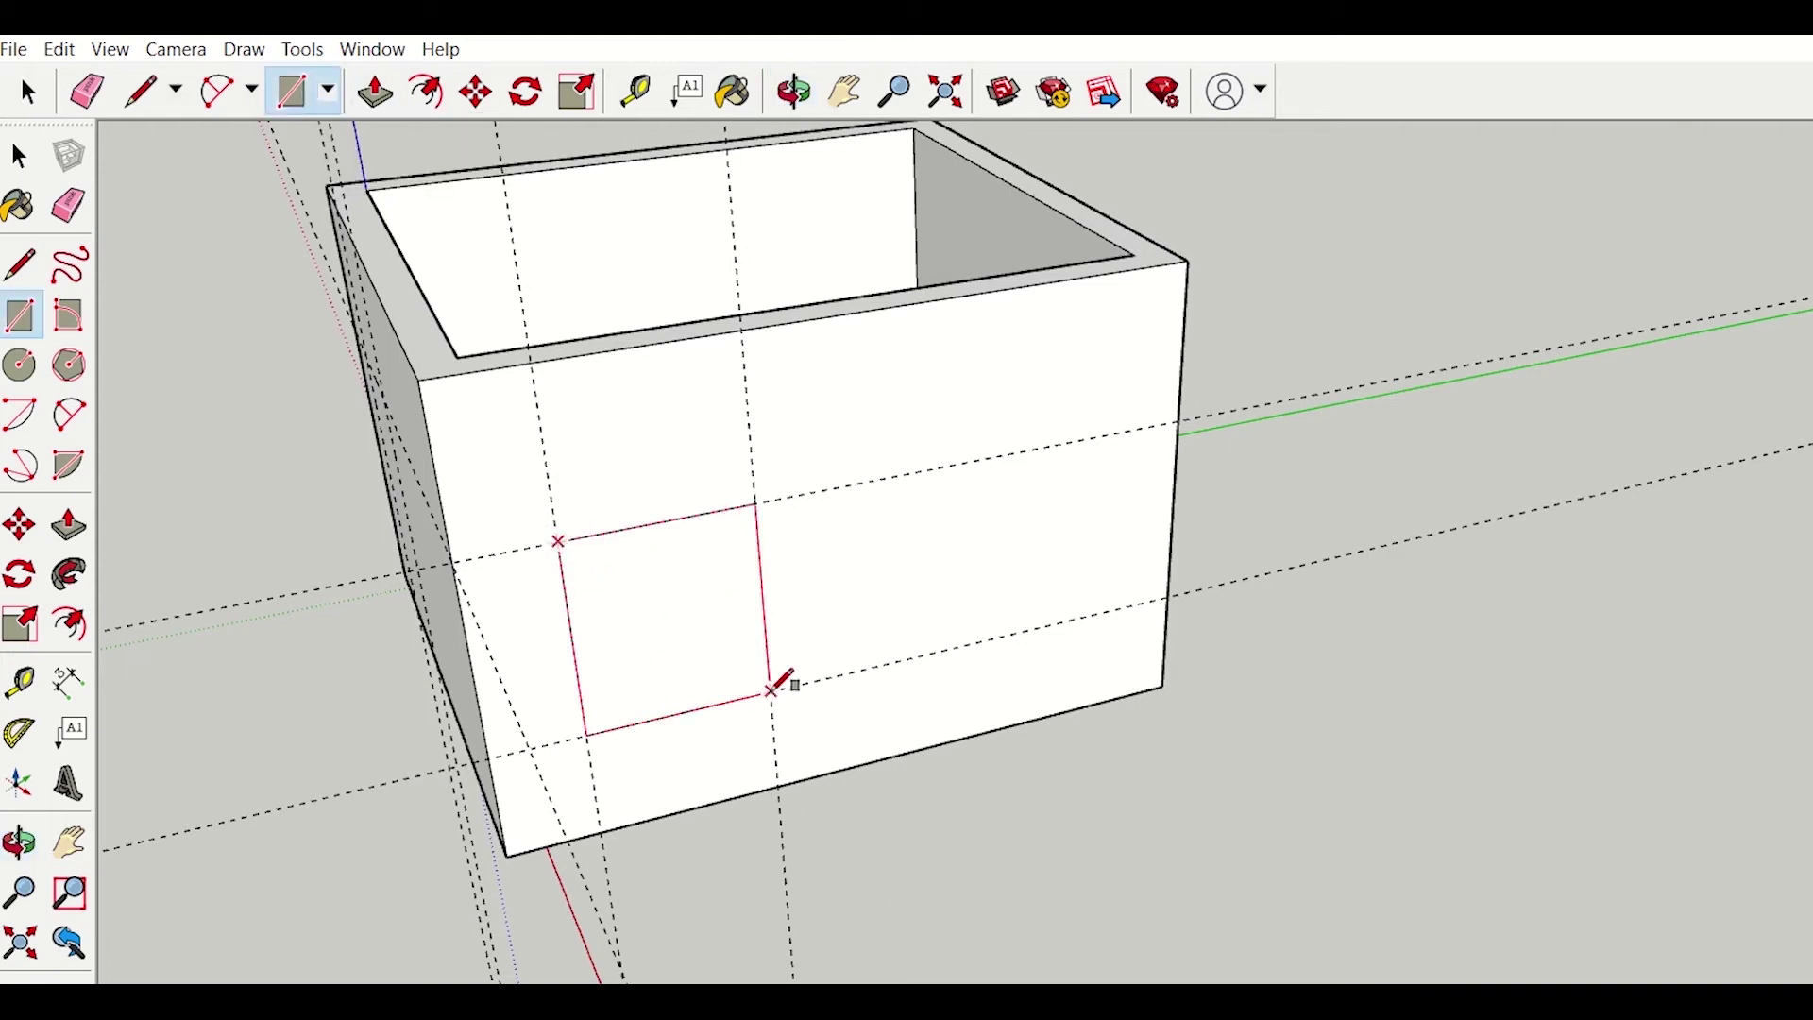
left_click(771, 692)
middle_click_drag(771, 692, 666, 407)
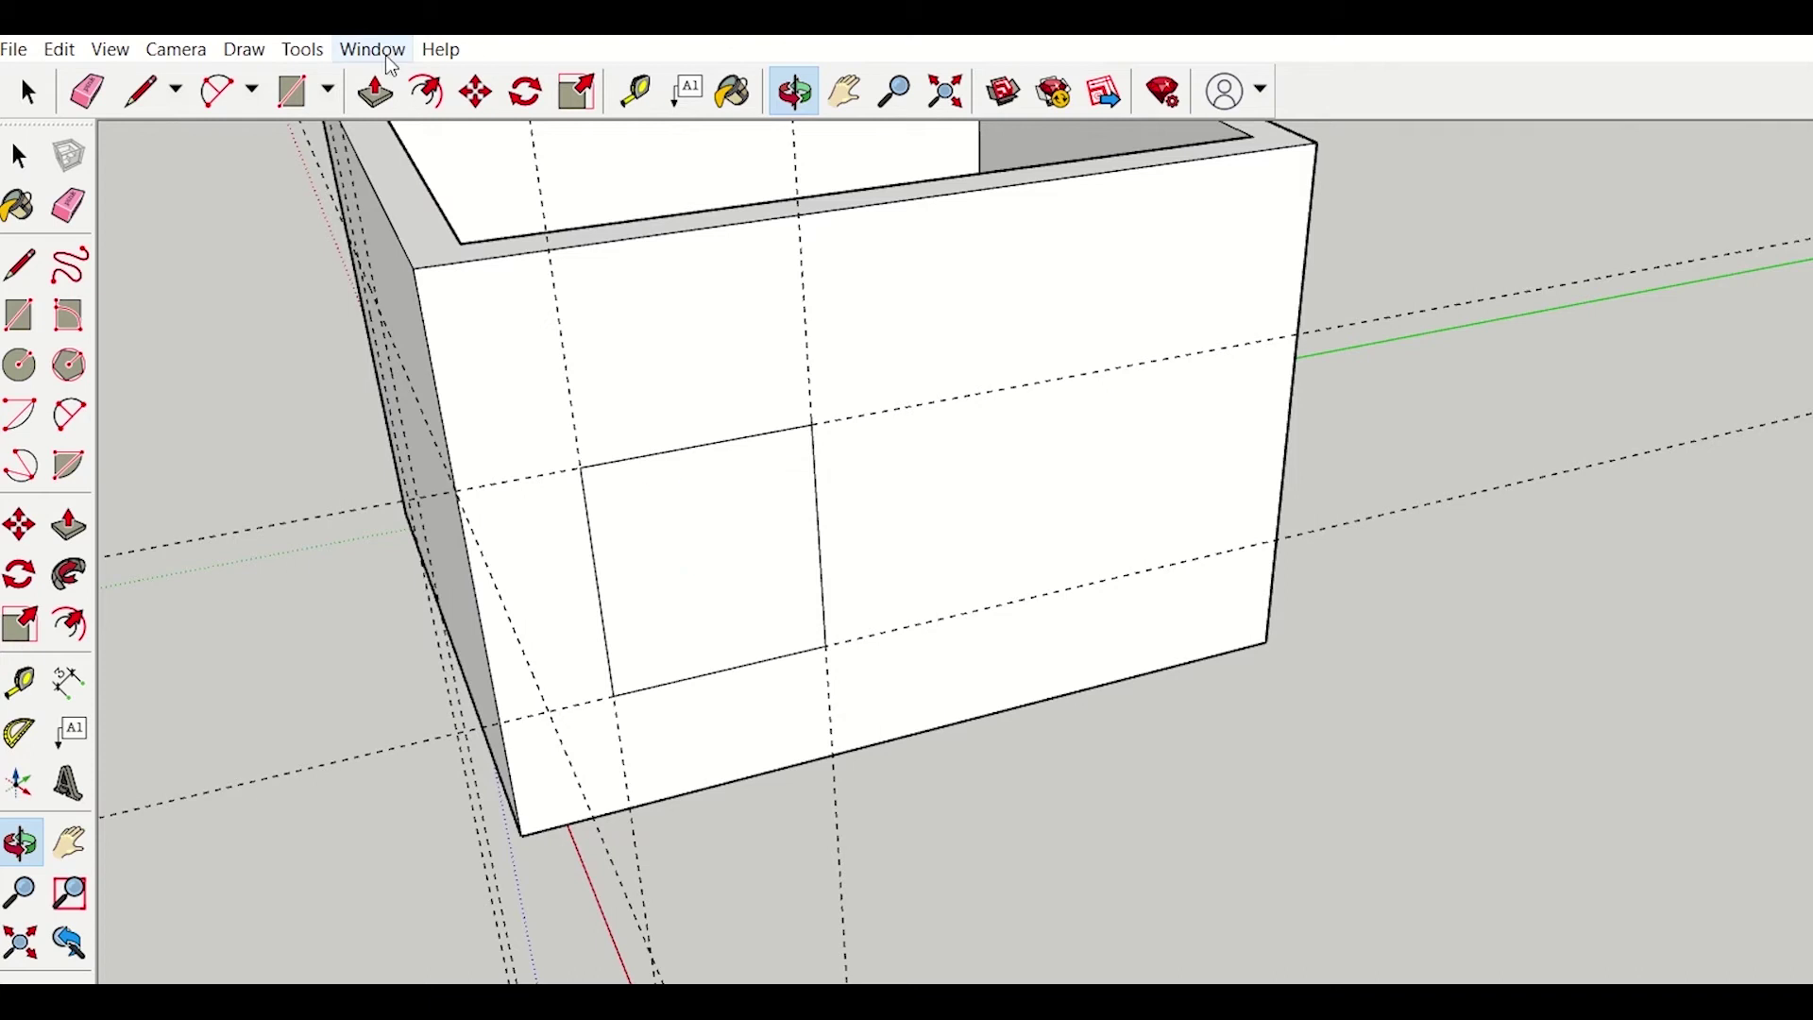
Step: Push the window rectangle through the wall, then orbit to inspect the opening
left_click(375, 92)
left_click_drag(704, 598, 710, 542)
scroll(746, 557, "up", 5)
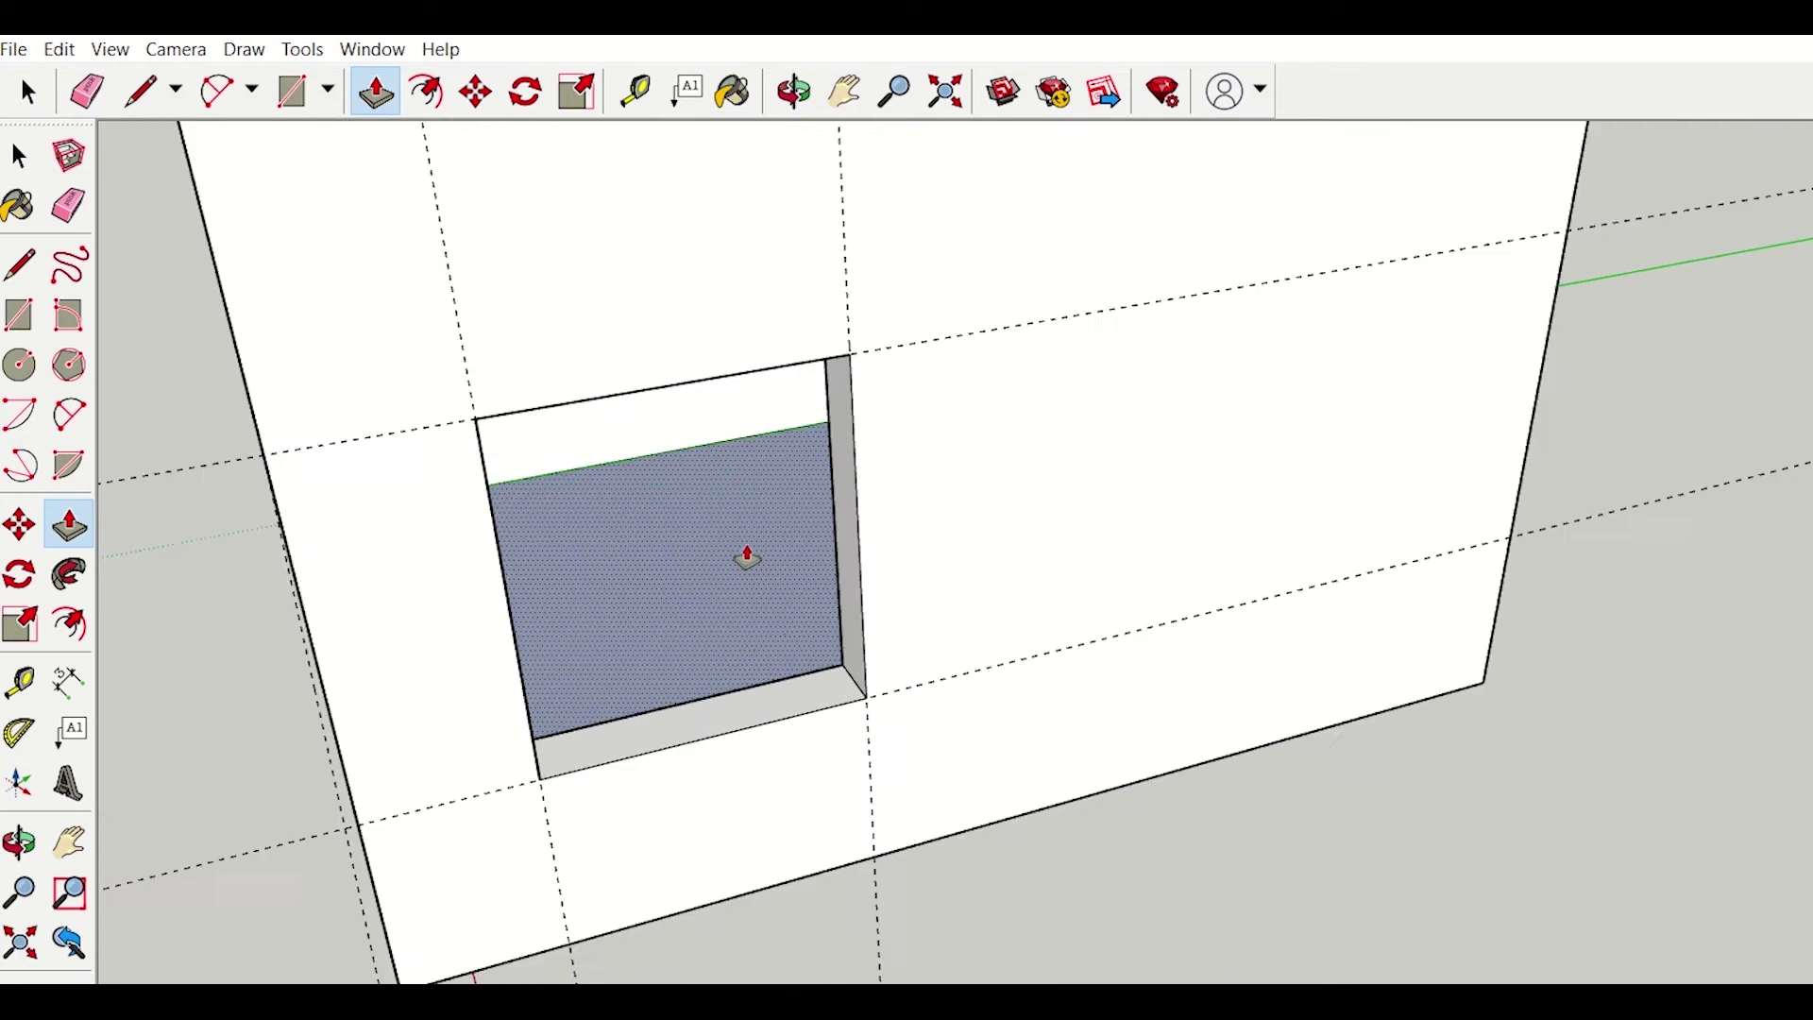
scroll(747, 557, "down", 3)
middle_click_drag(746, 535, 660, 170)
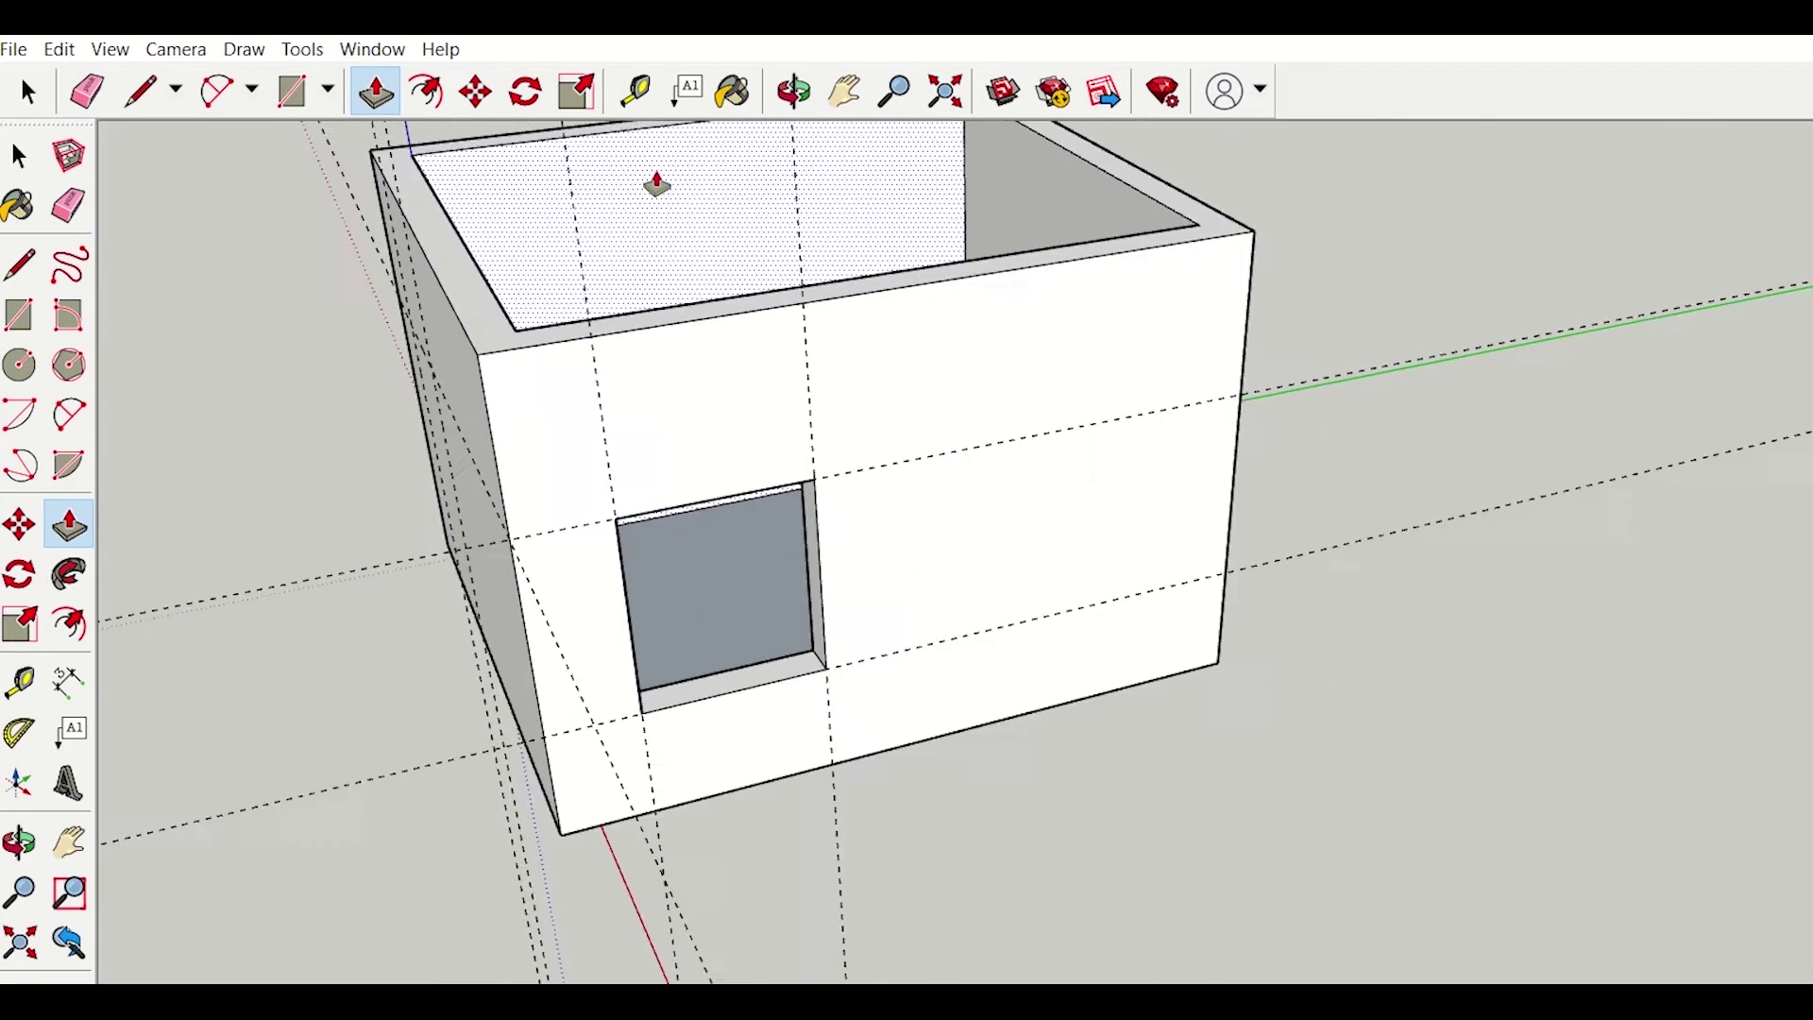
scroll(660, 170, "up", 3)
left_click(796, 106)
left_click_drag(850, 574, 1217, 580)
scroll(1600, 886, "down", 5)
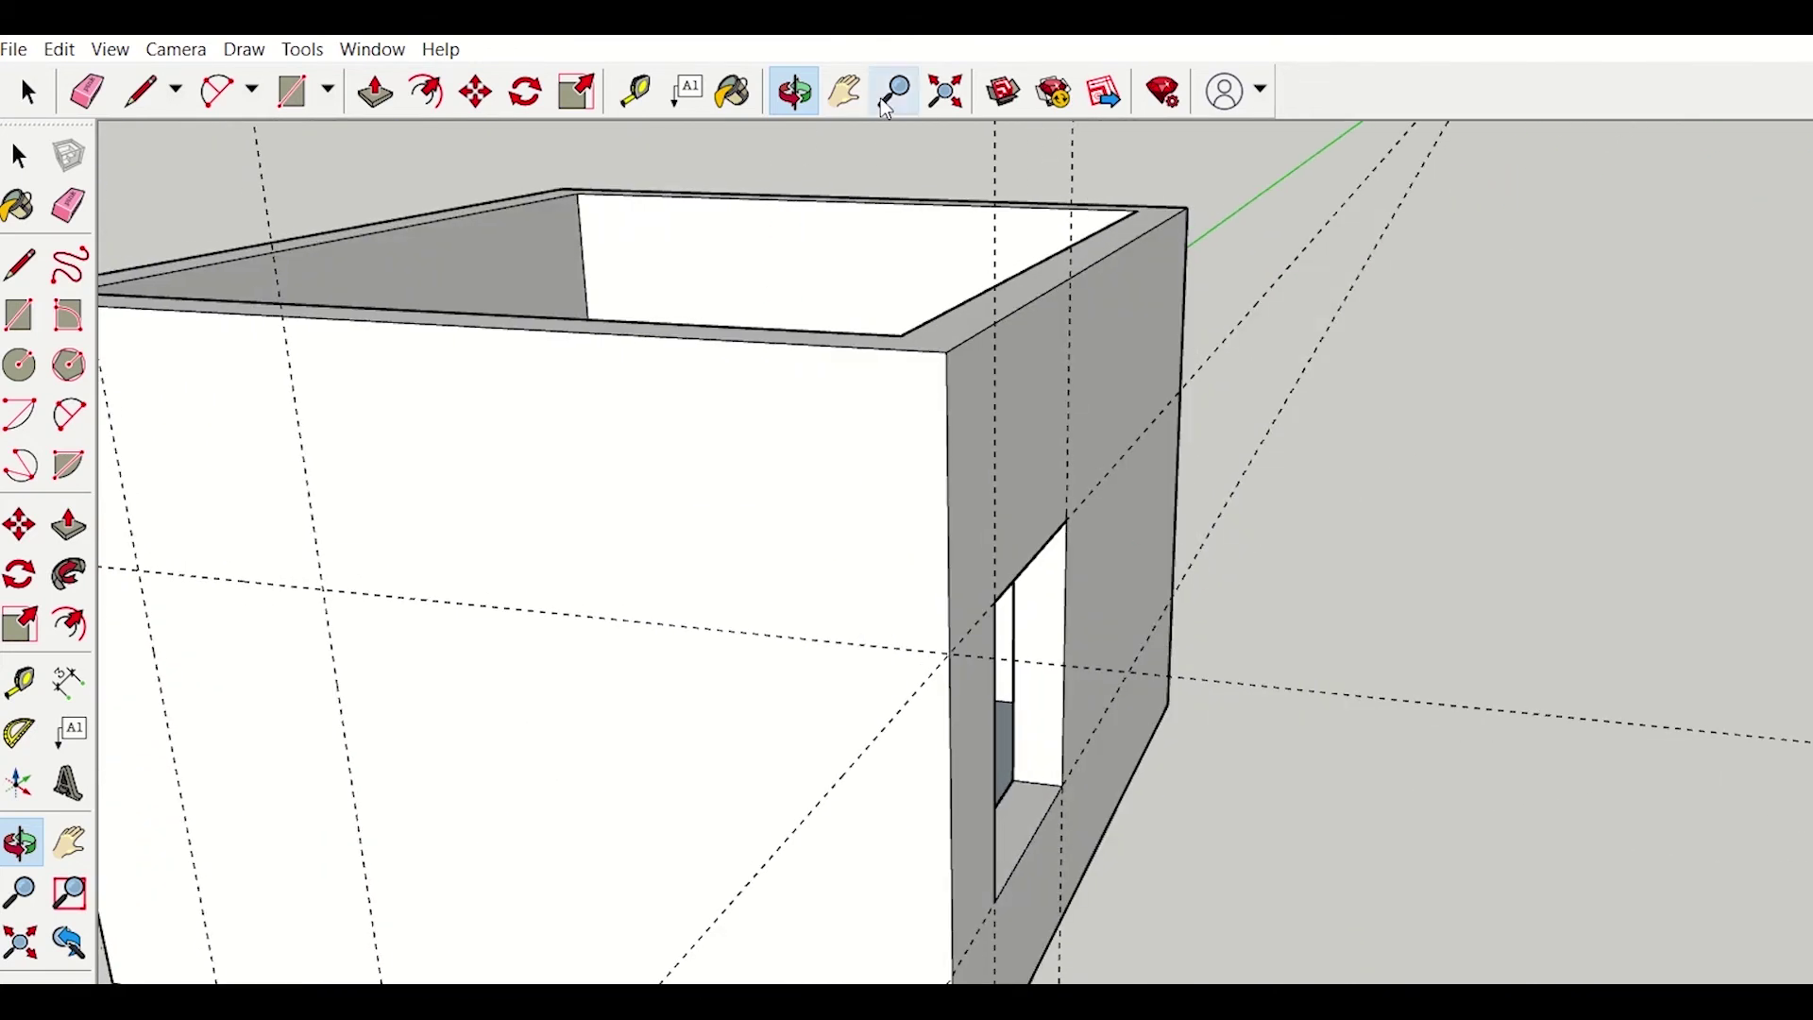
Step: Draw the door rectangle from the guide intersection down to the wall's bottom edge
left_click(844, 91)
left_click_drag(629, 756, 1247, 747)
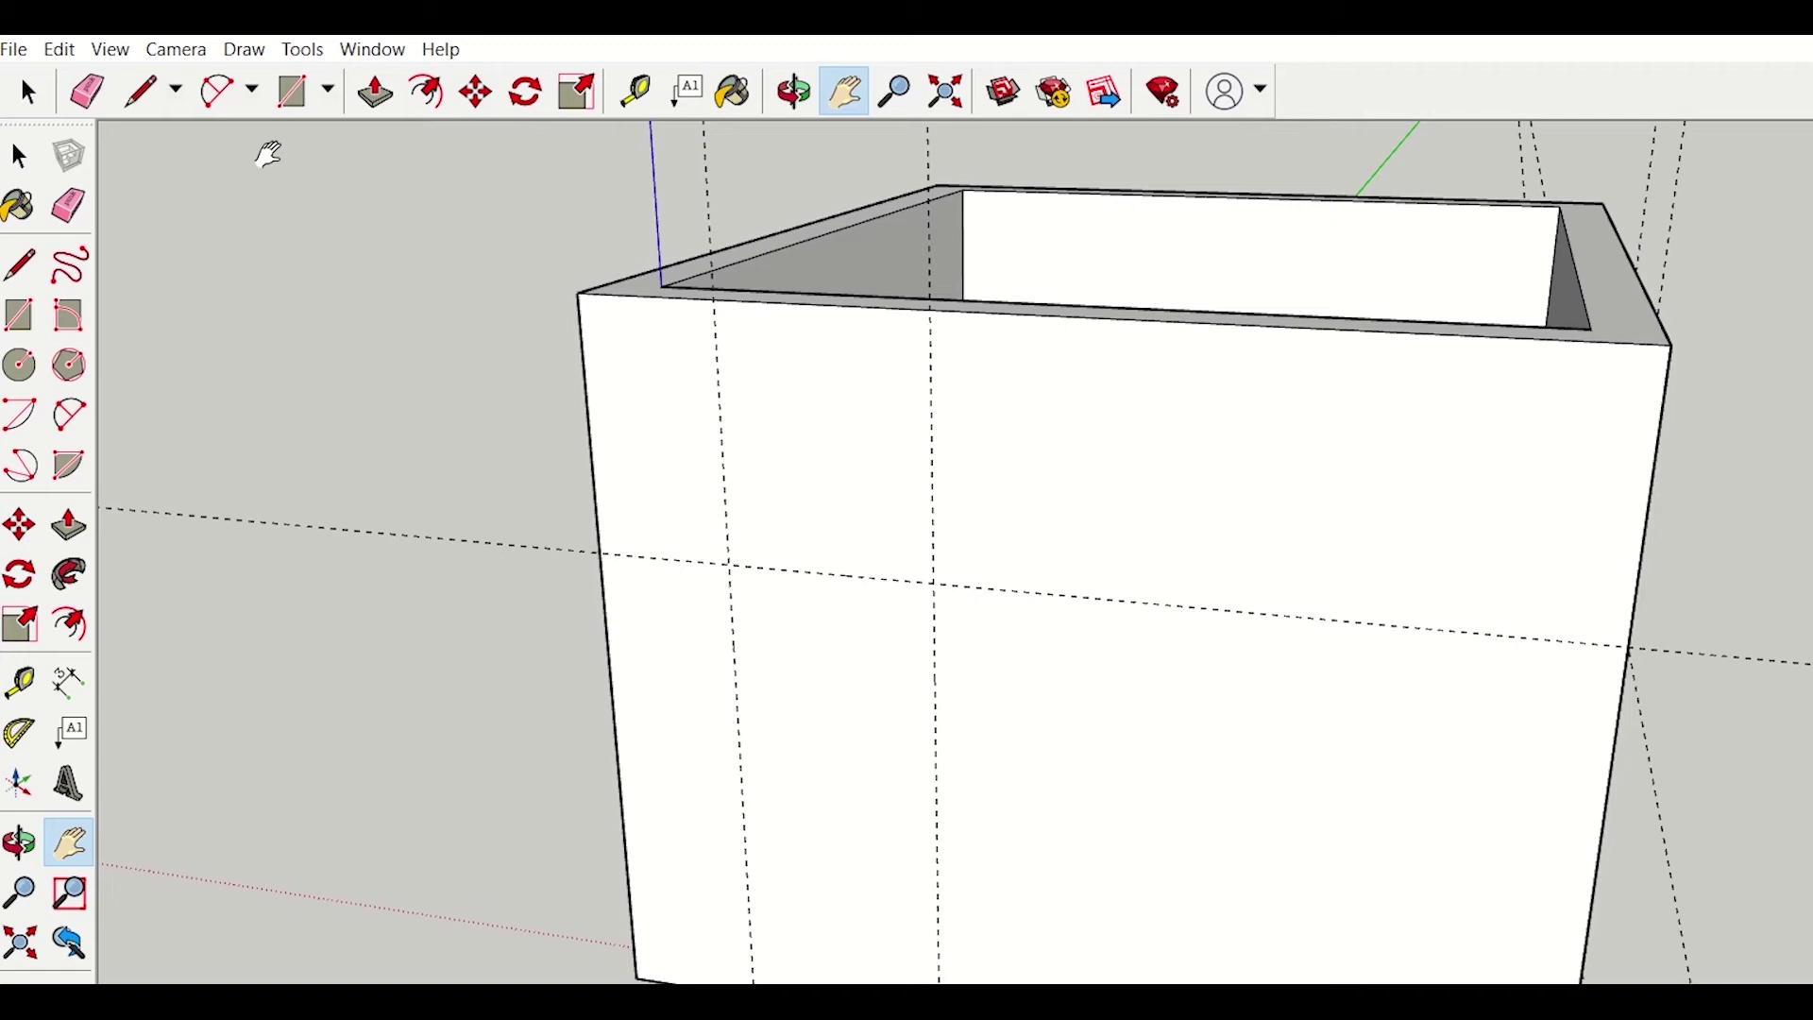
left_click(294, 92)
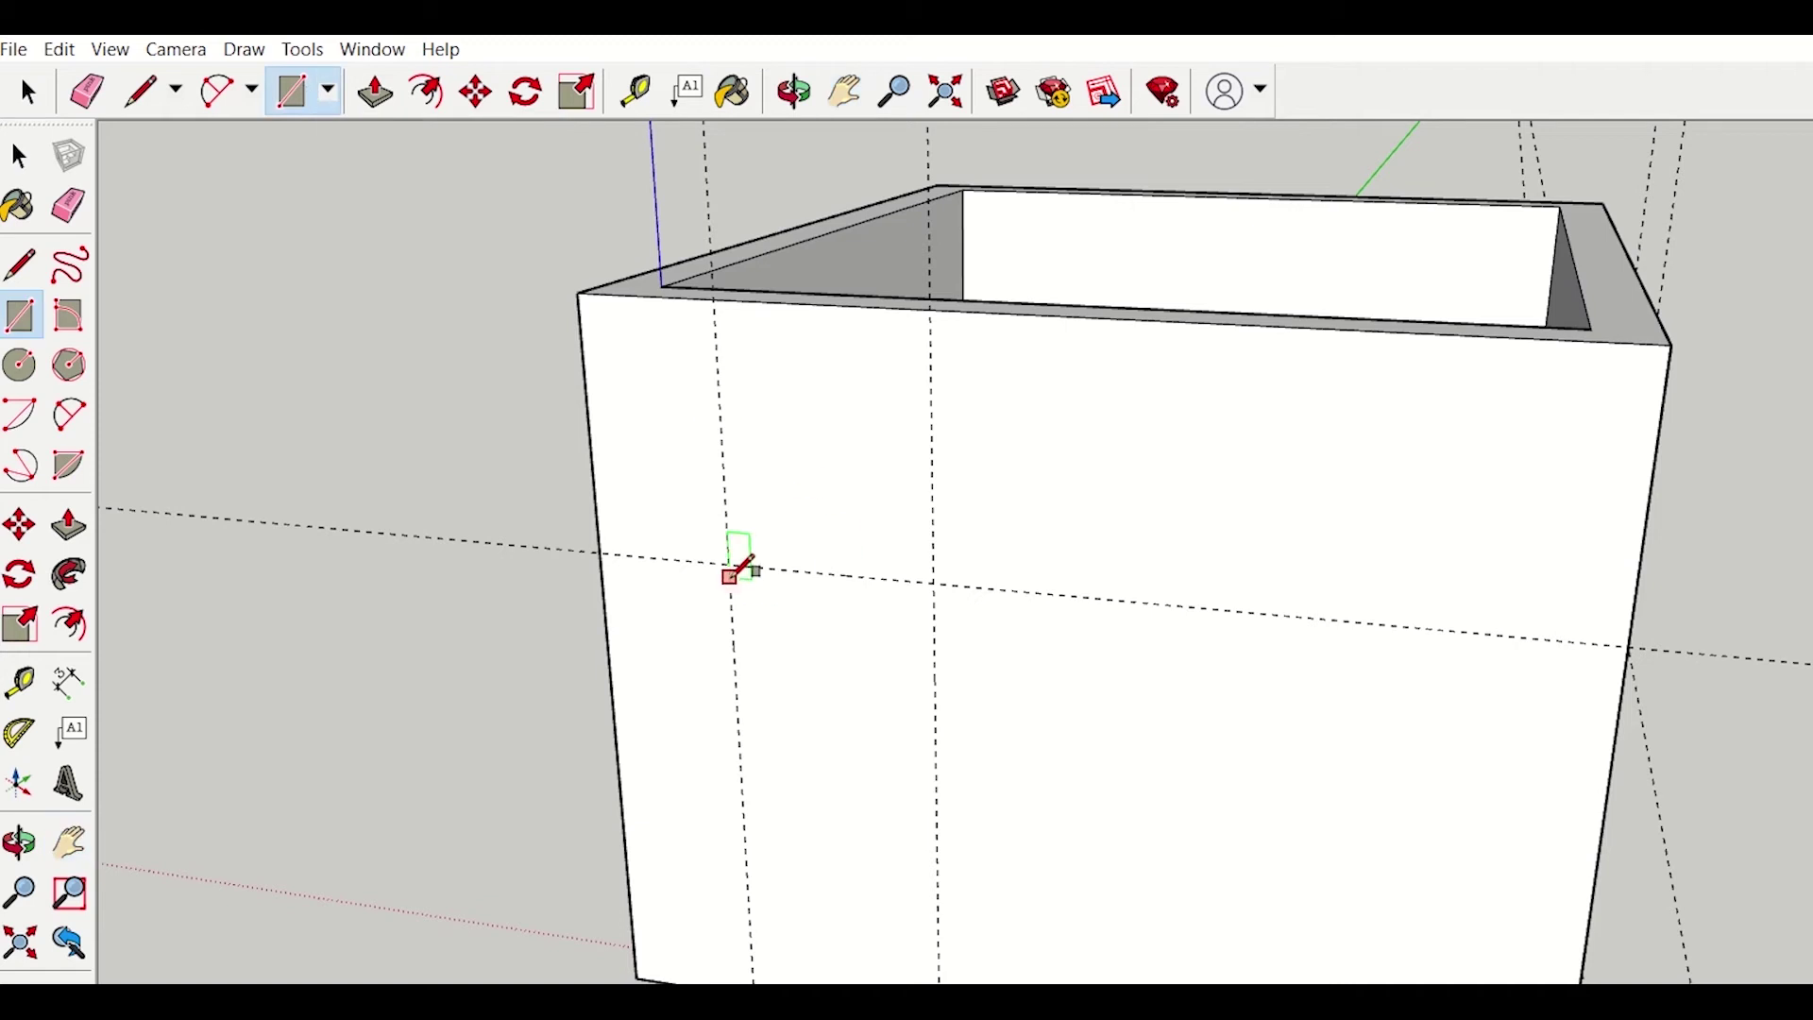
left_click(729, 564)
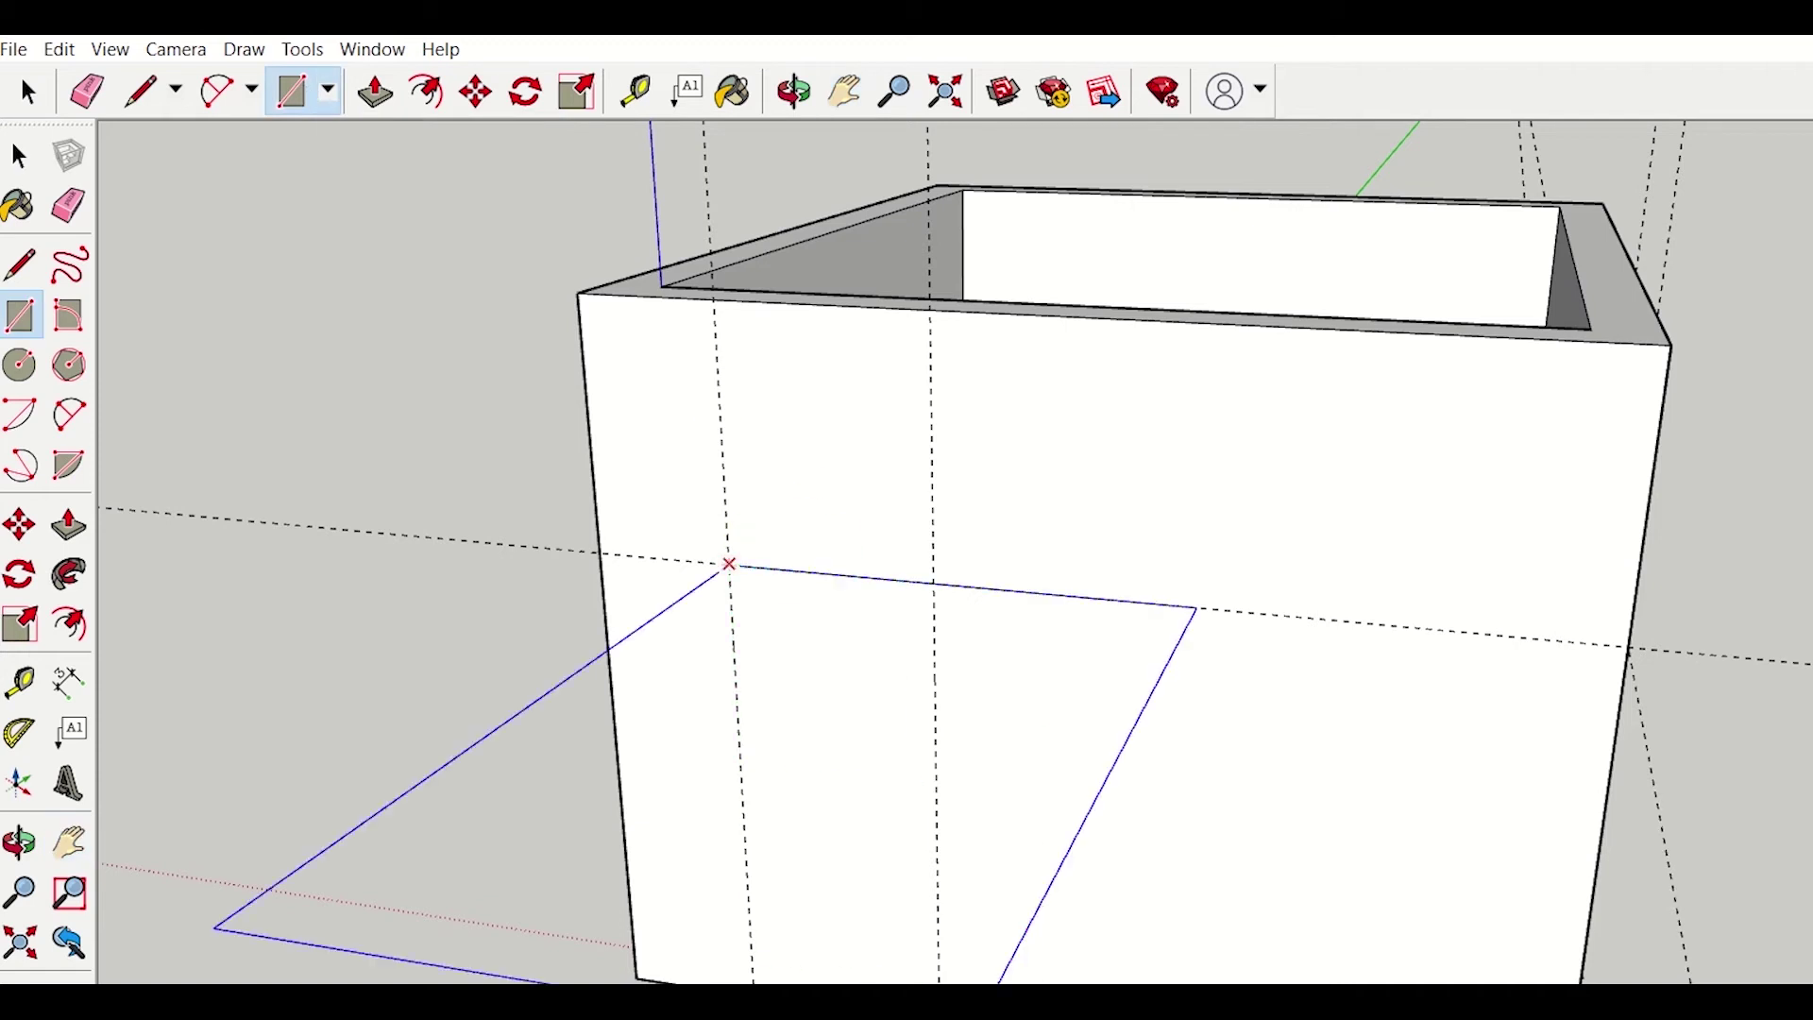
left_click(941, 980)
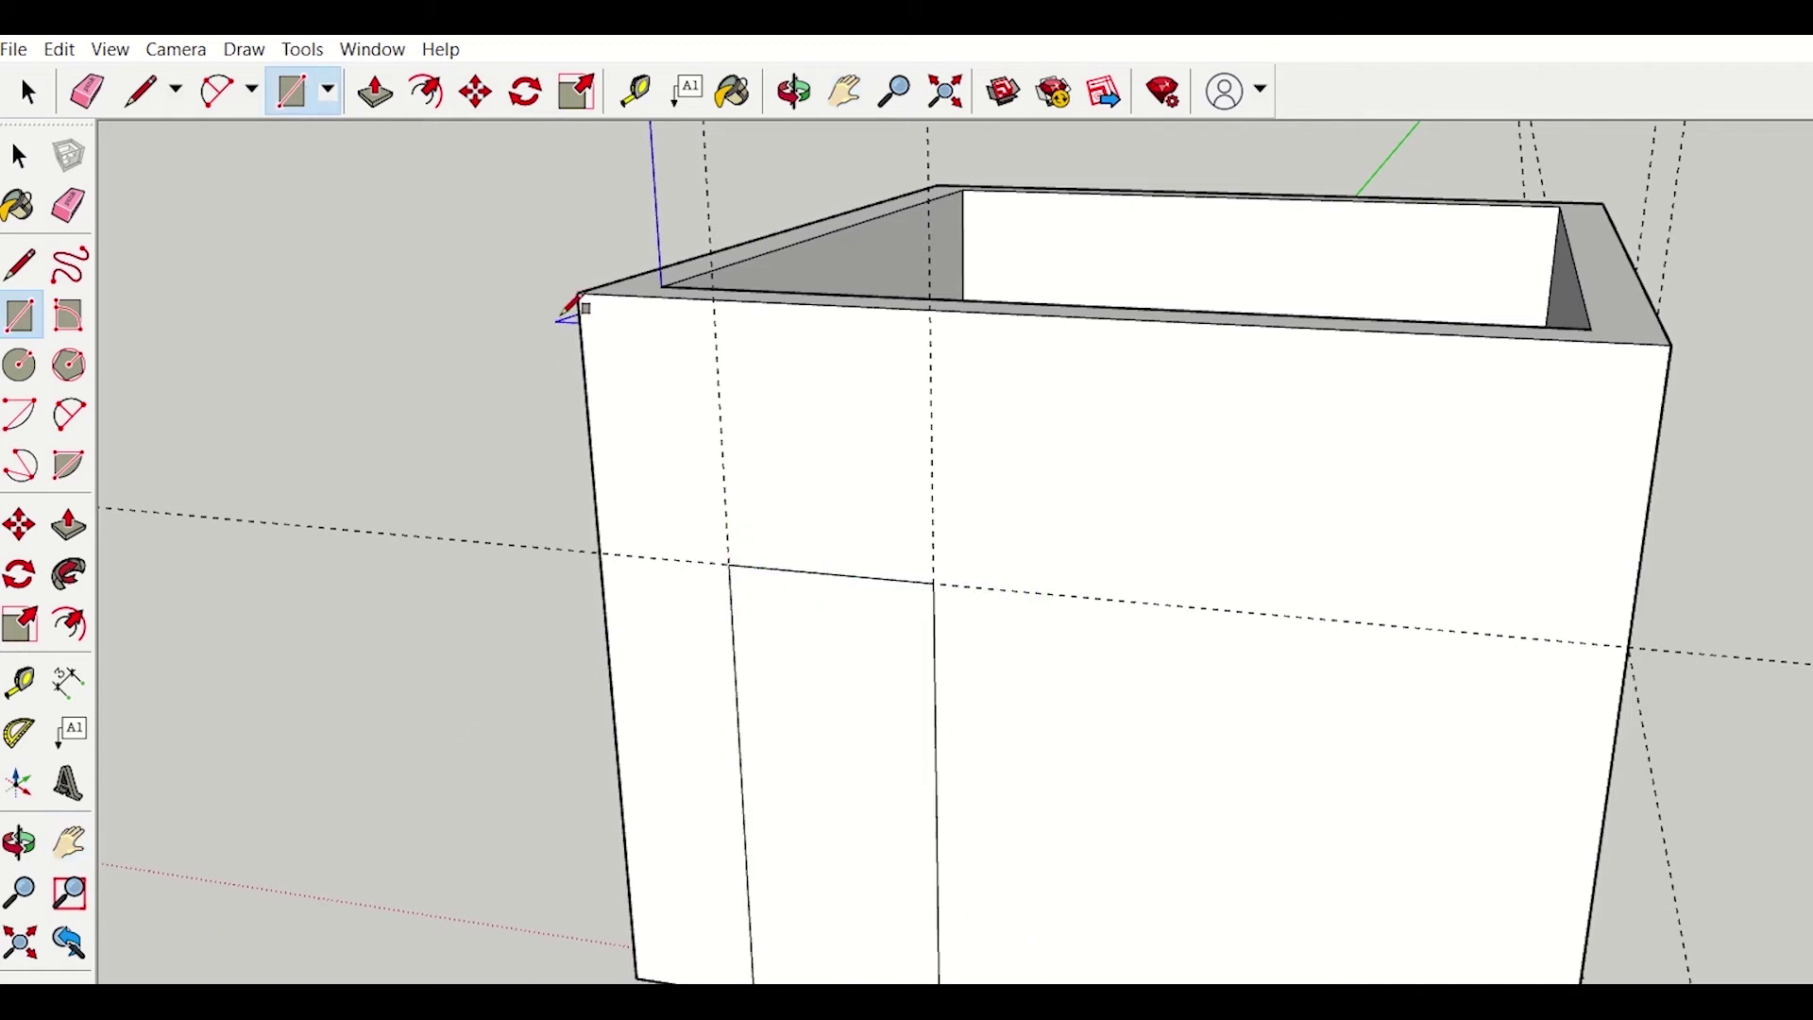
Step: Push the door rectangle 250 mm through the front wall
left_click(375, 92)
left_click(870, 825)
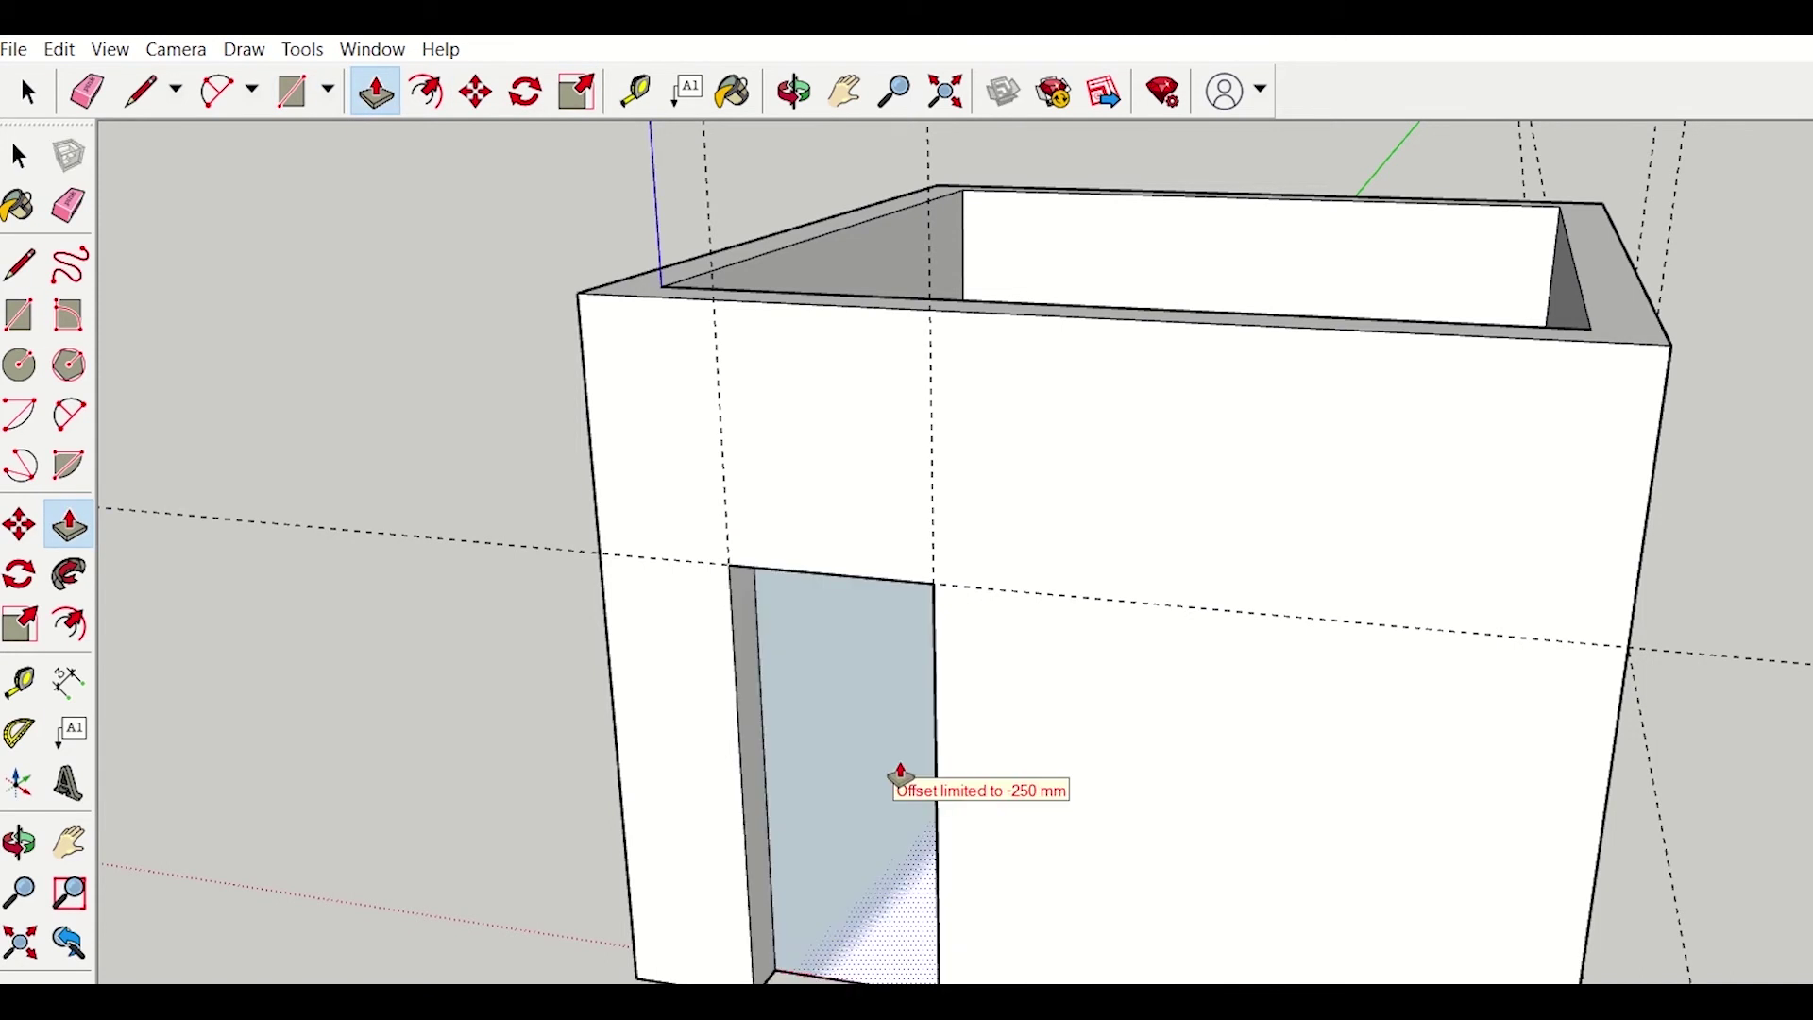
left_click(875, 789)
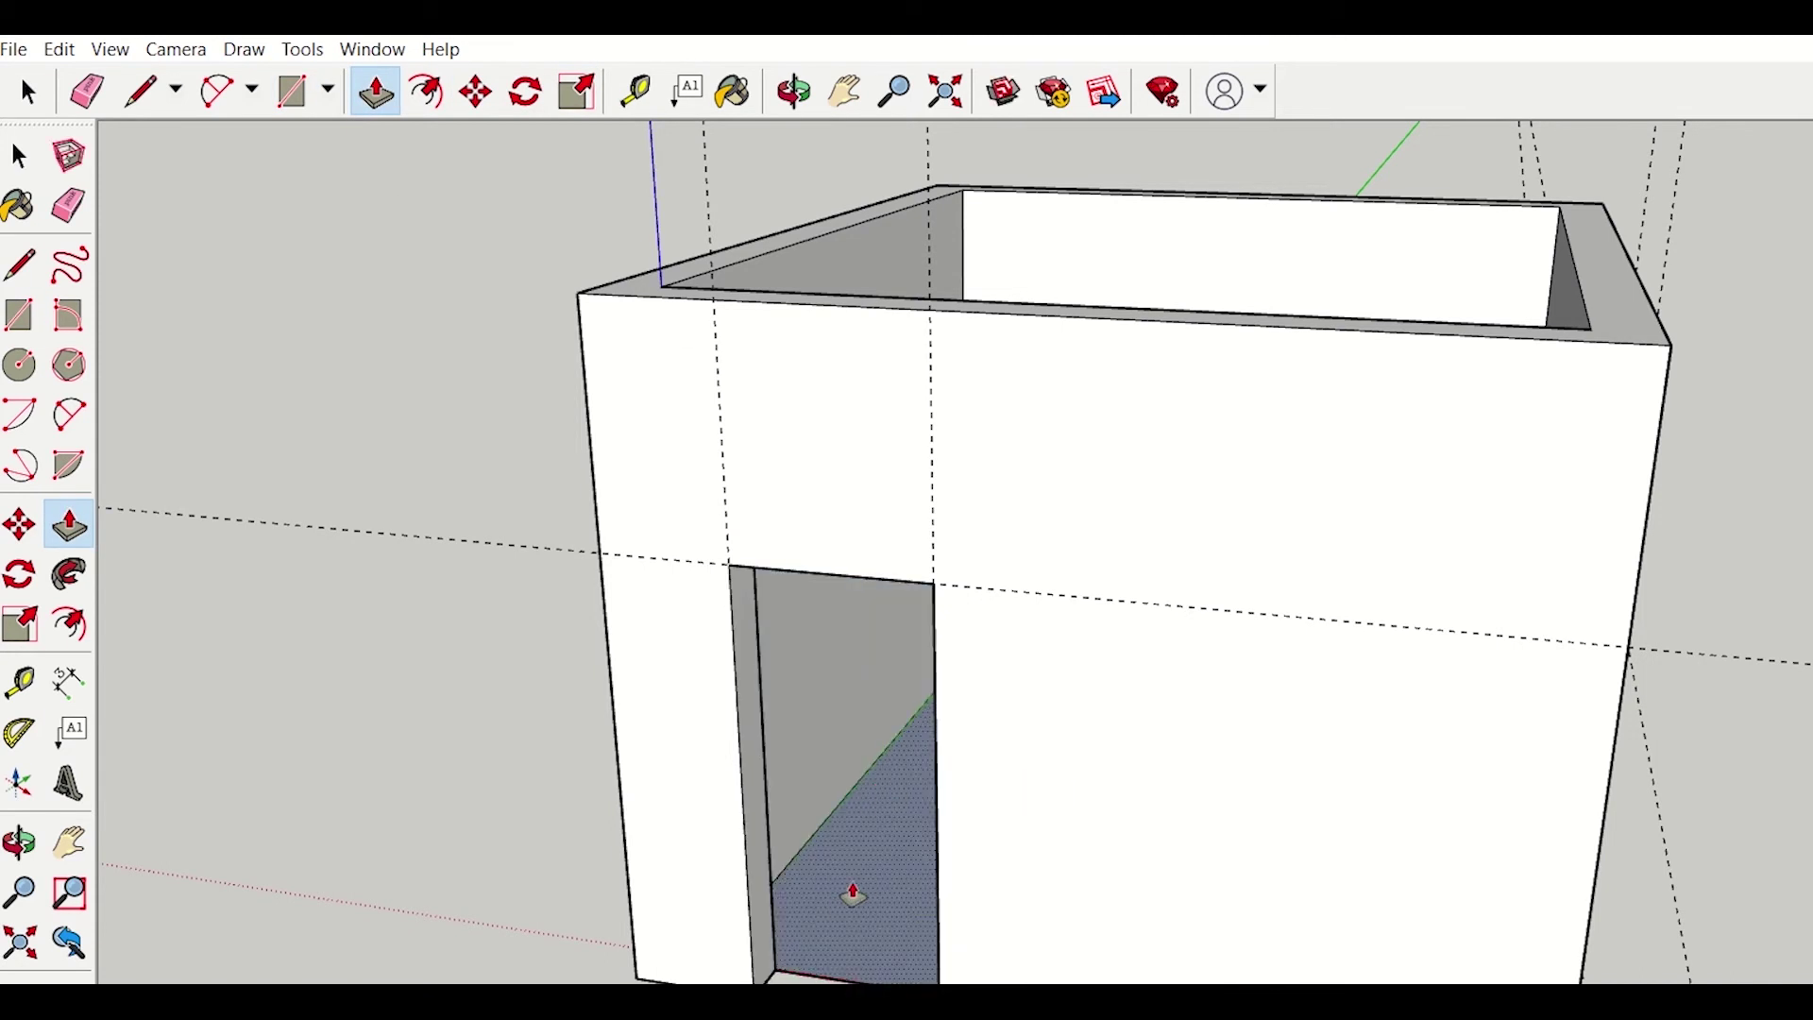
scroll(846, 893, "down", 2)
scroll(845, 893, "up", 2)
scroll(847, 888, "down", 4)
scroll(848, 886, "up", 2)
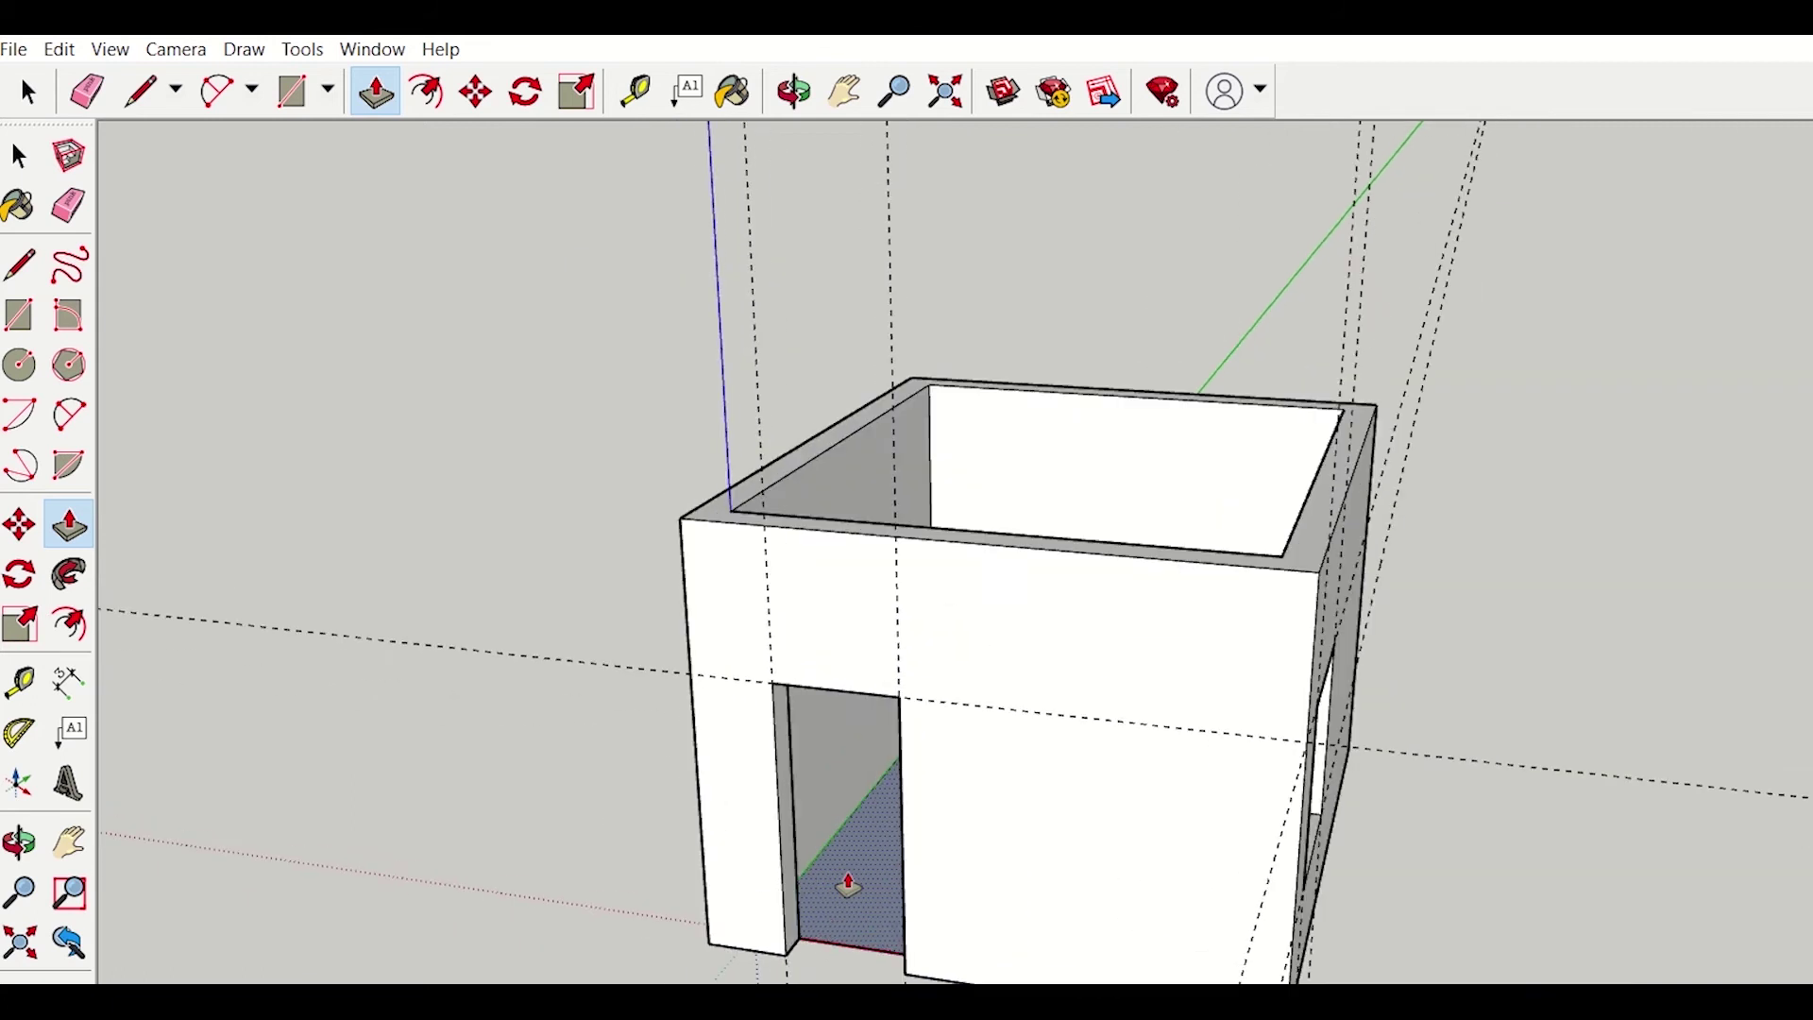
scroll(849, 886, "up", 1)
scroll(848, 886, "down", 3)
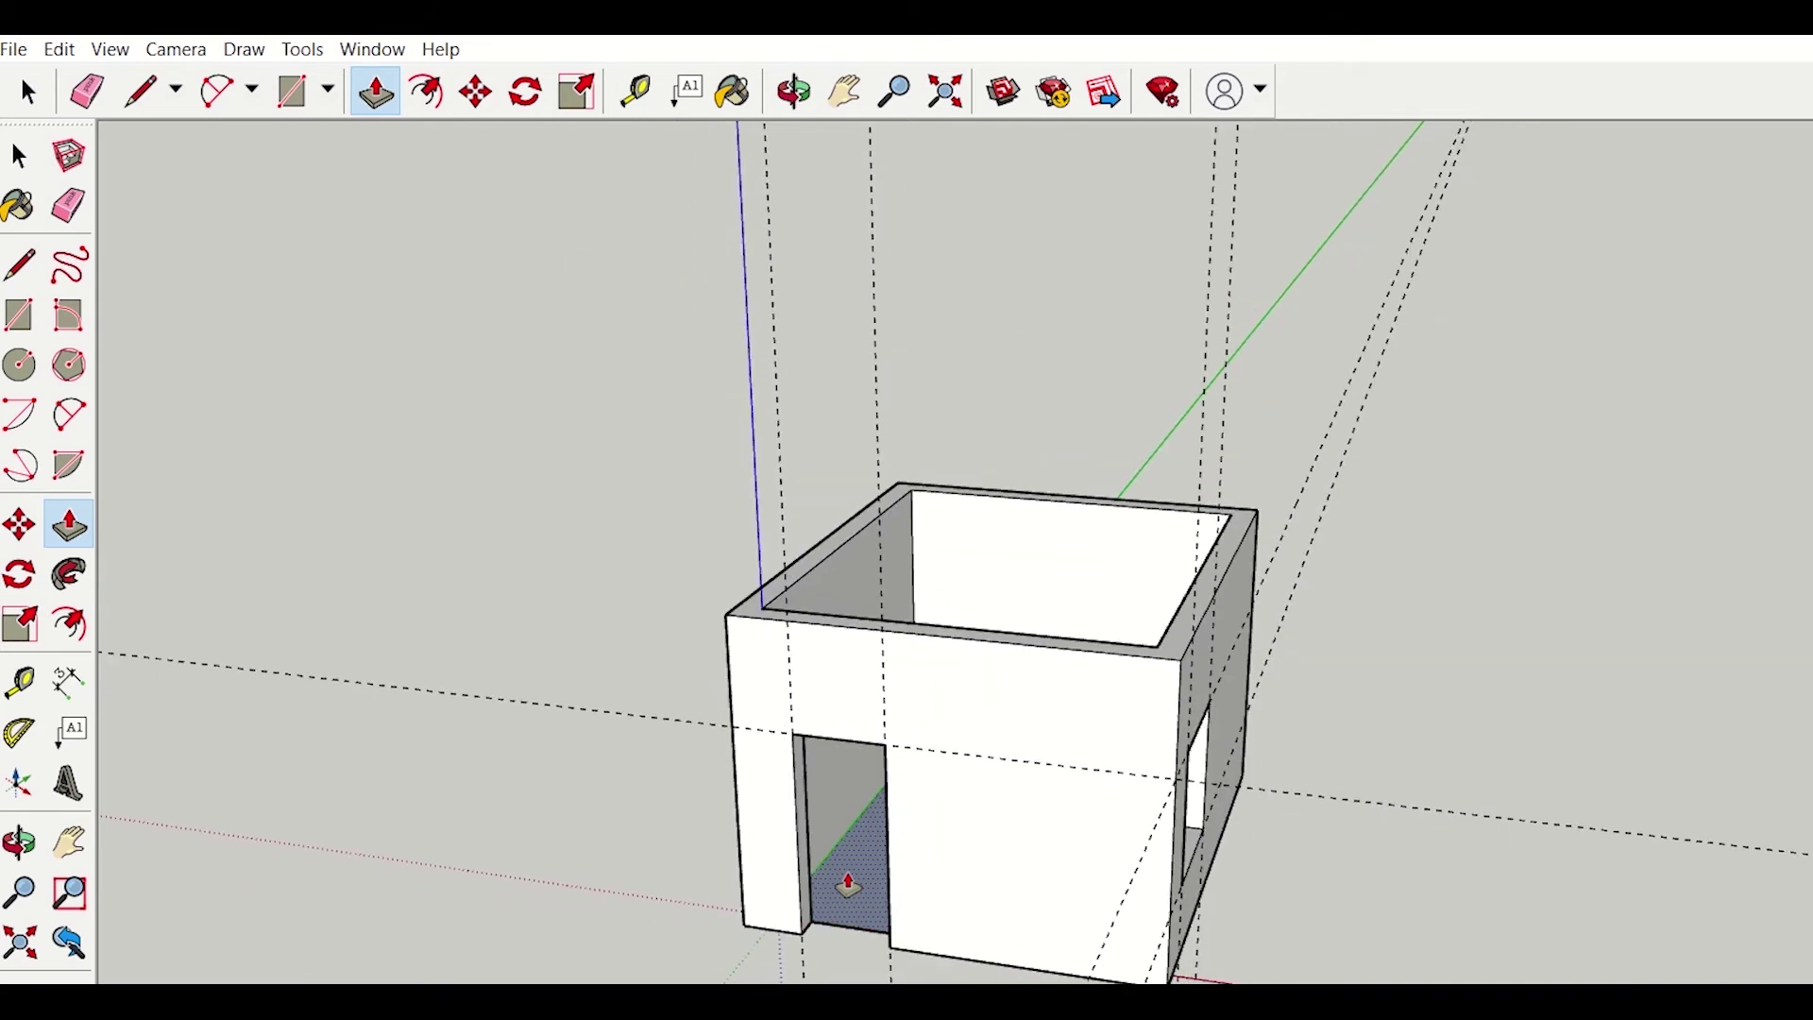
left_click(845, 90)
Step: Bring up the model with the door and window components and box-select both
left_click_drag(808, 897, 538, 935)
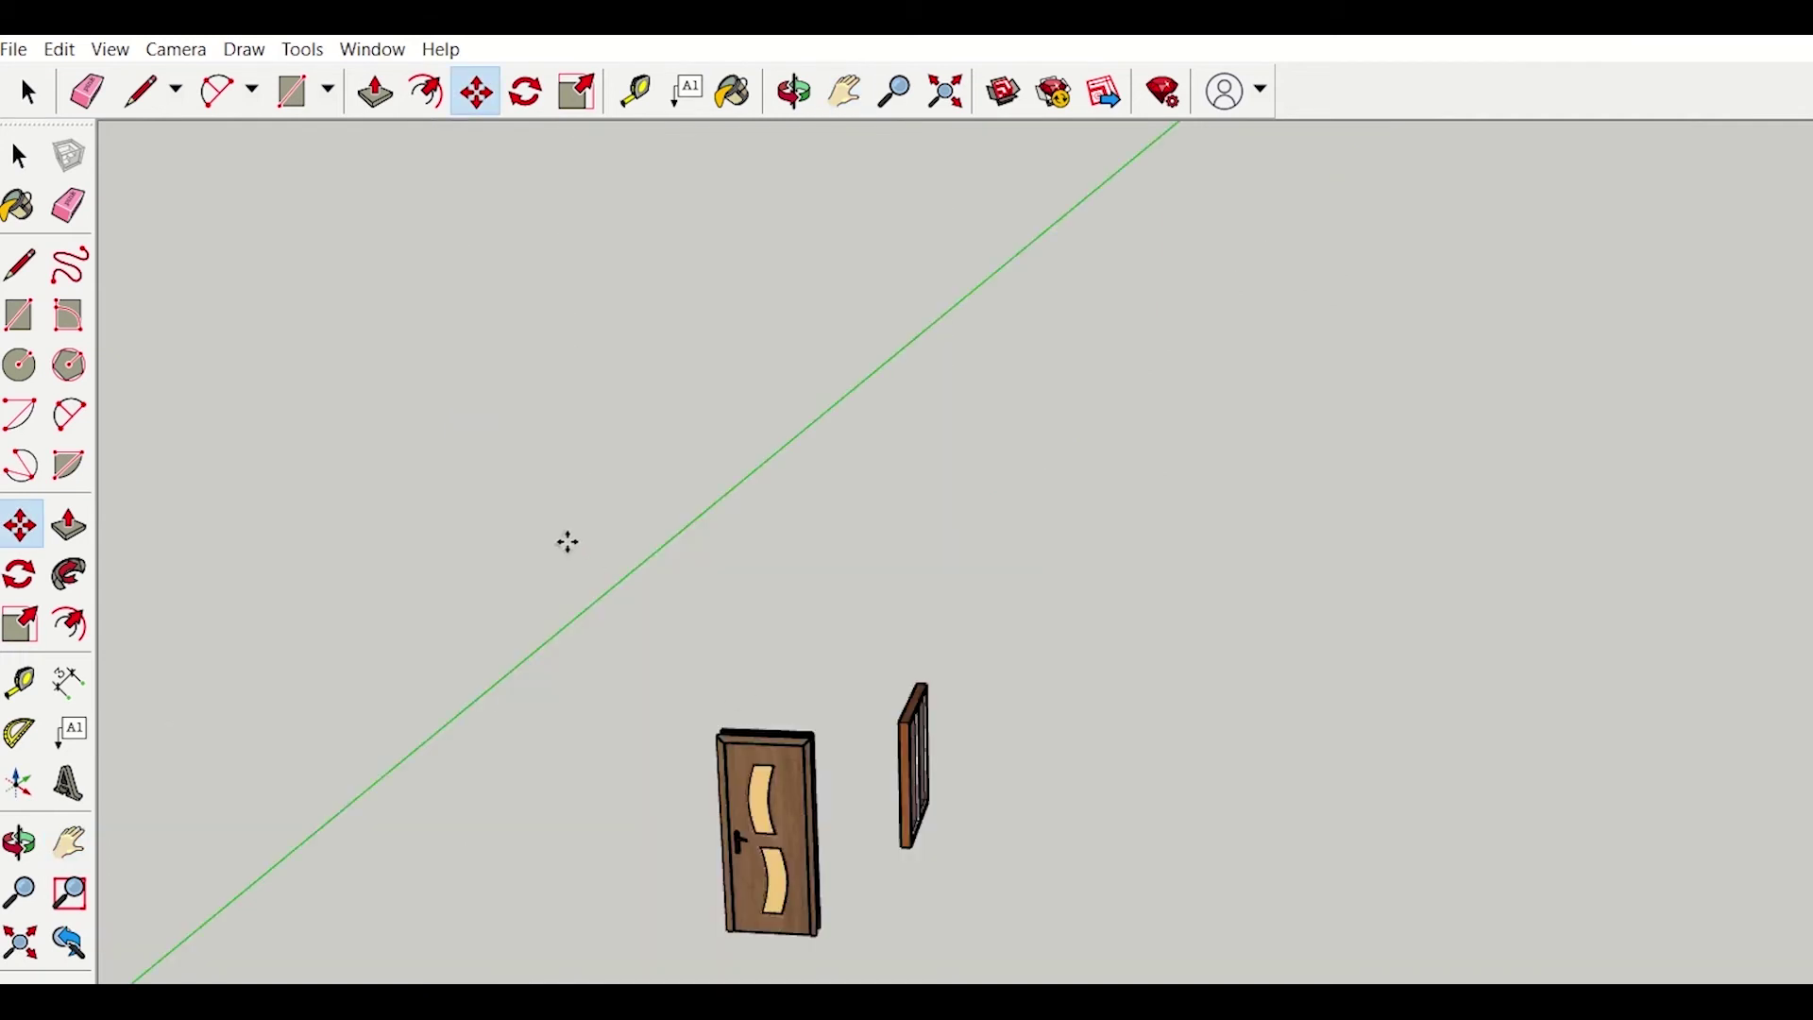
key("space")
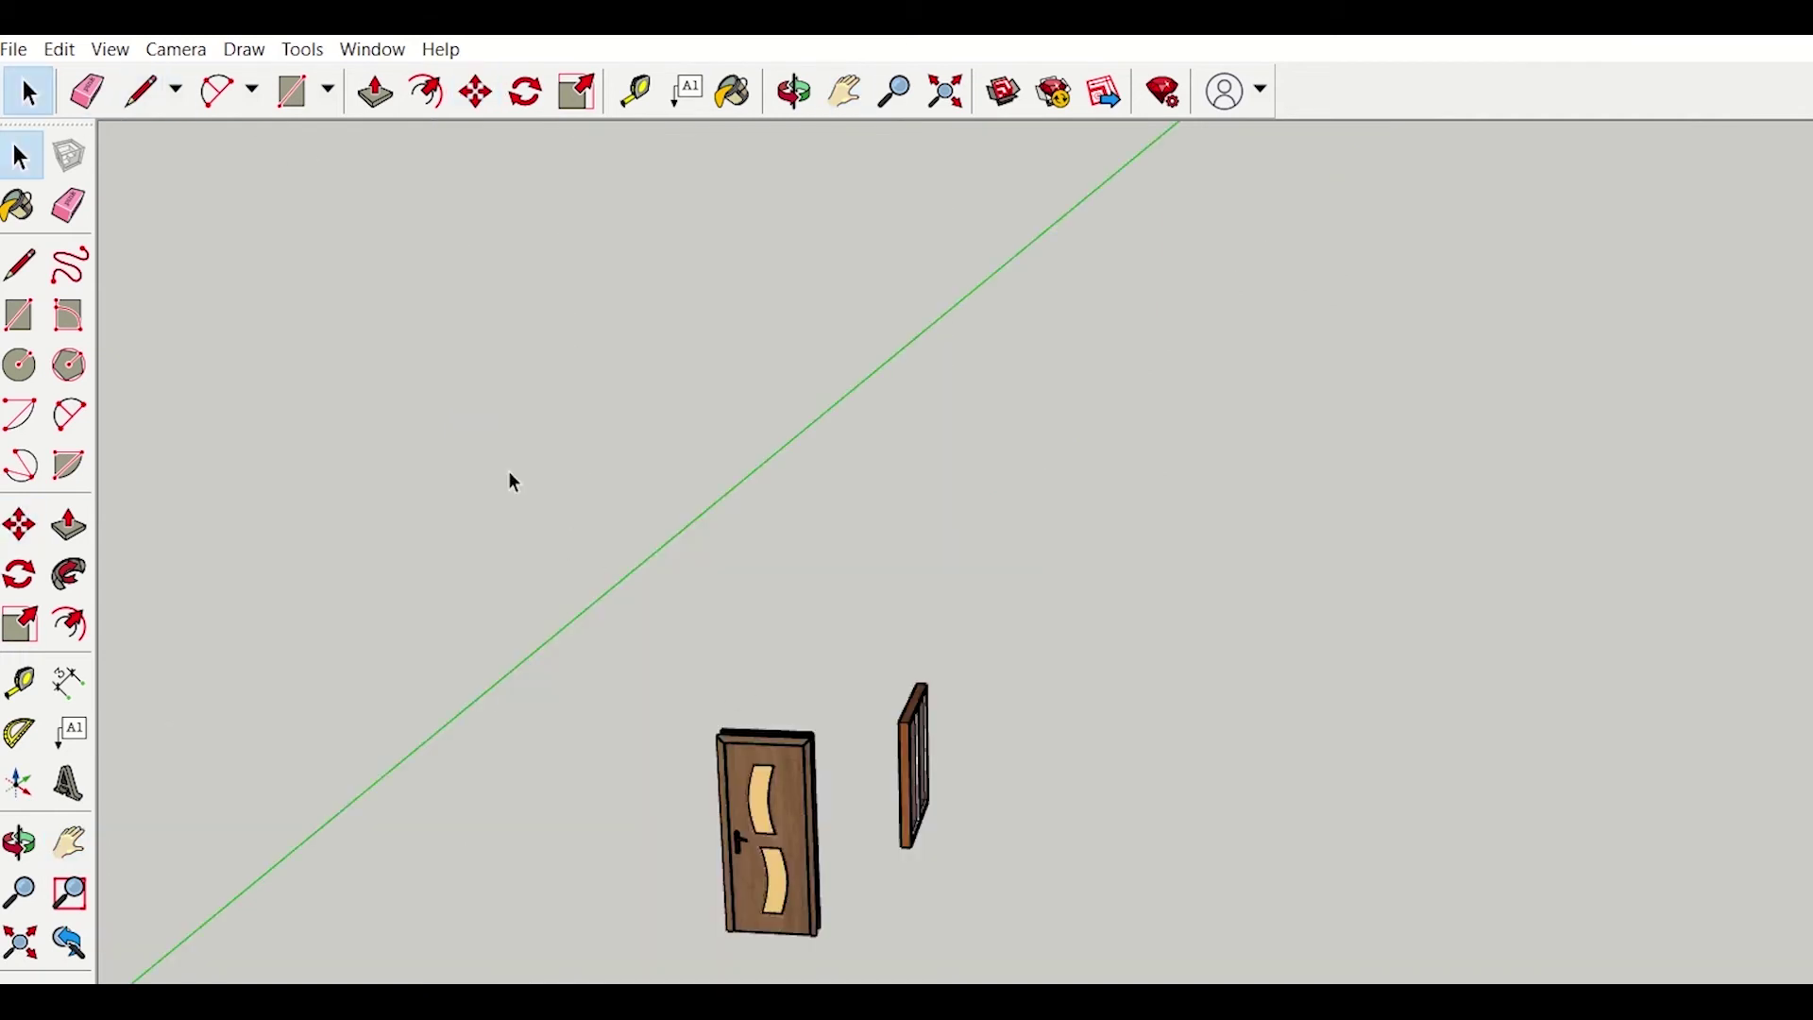
left_click_drag(493, 474, 1426, 983)
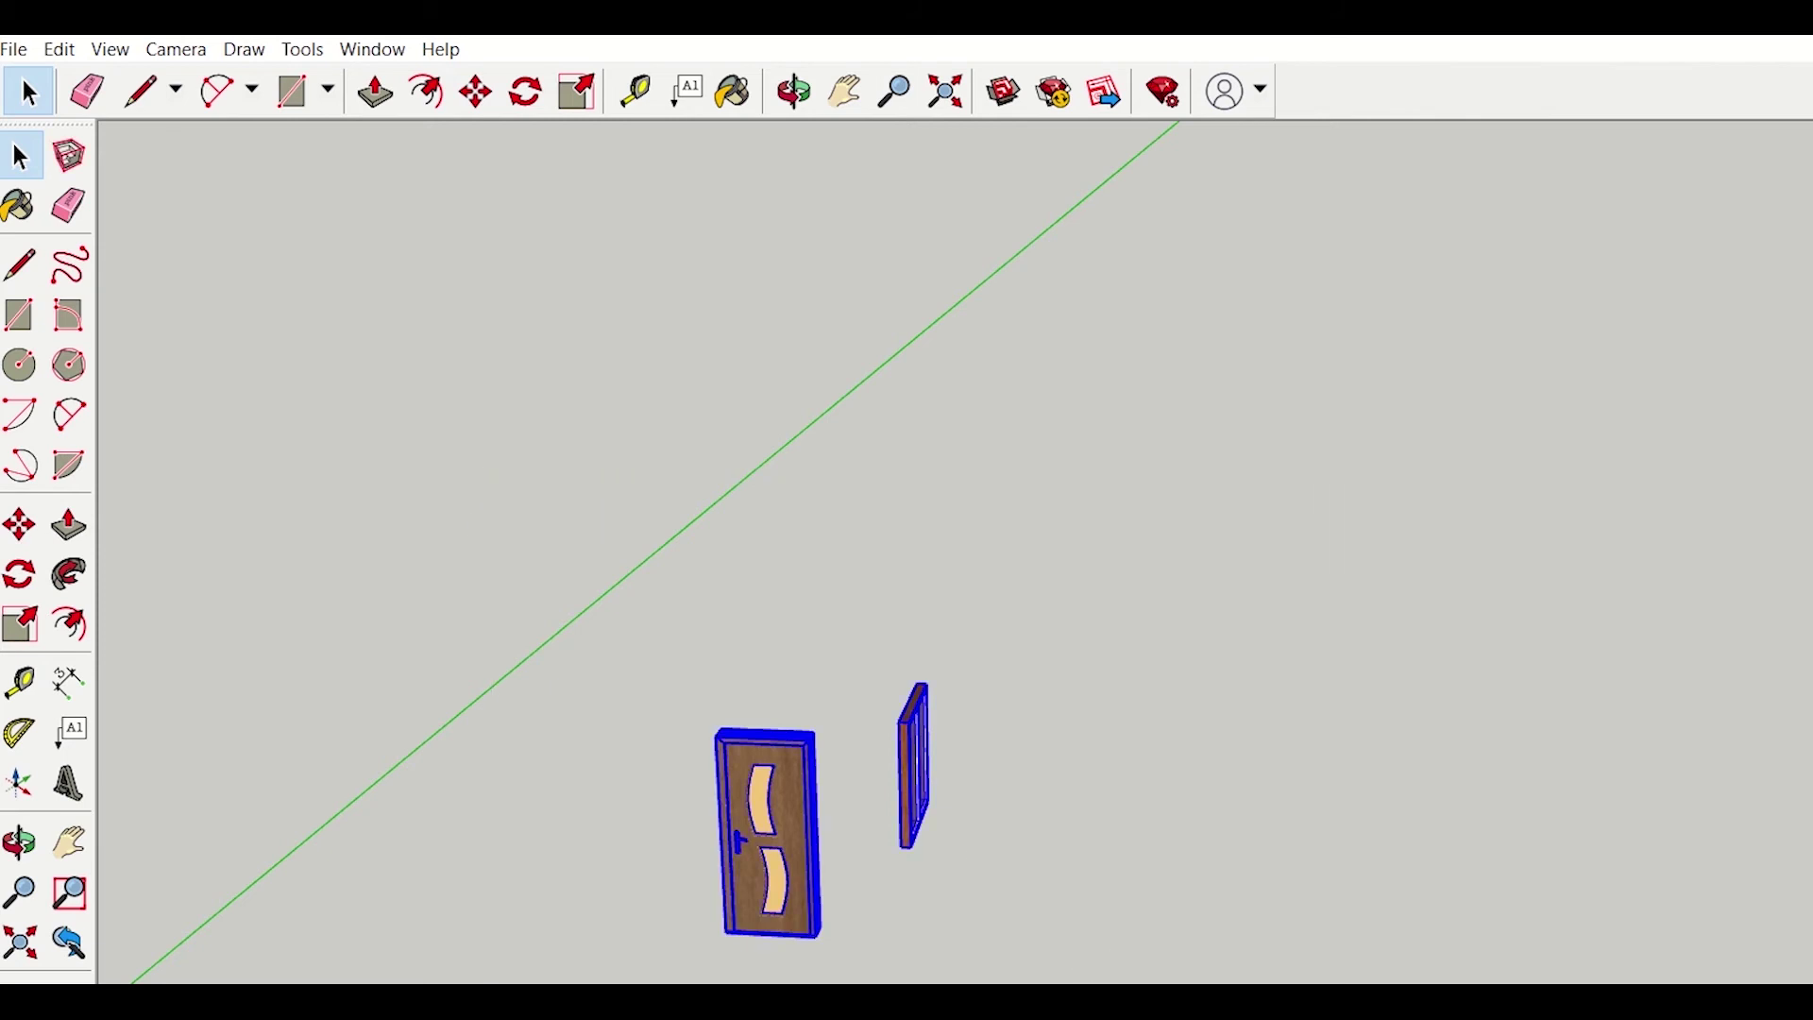
Step: Switch to the house model window and select the door
left_click(1437, 939)
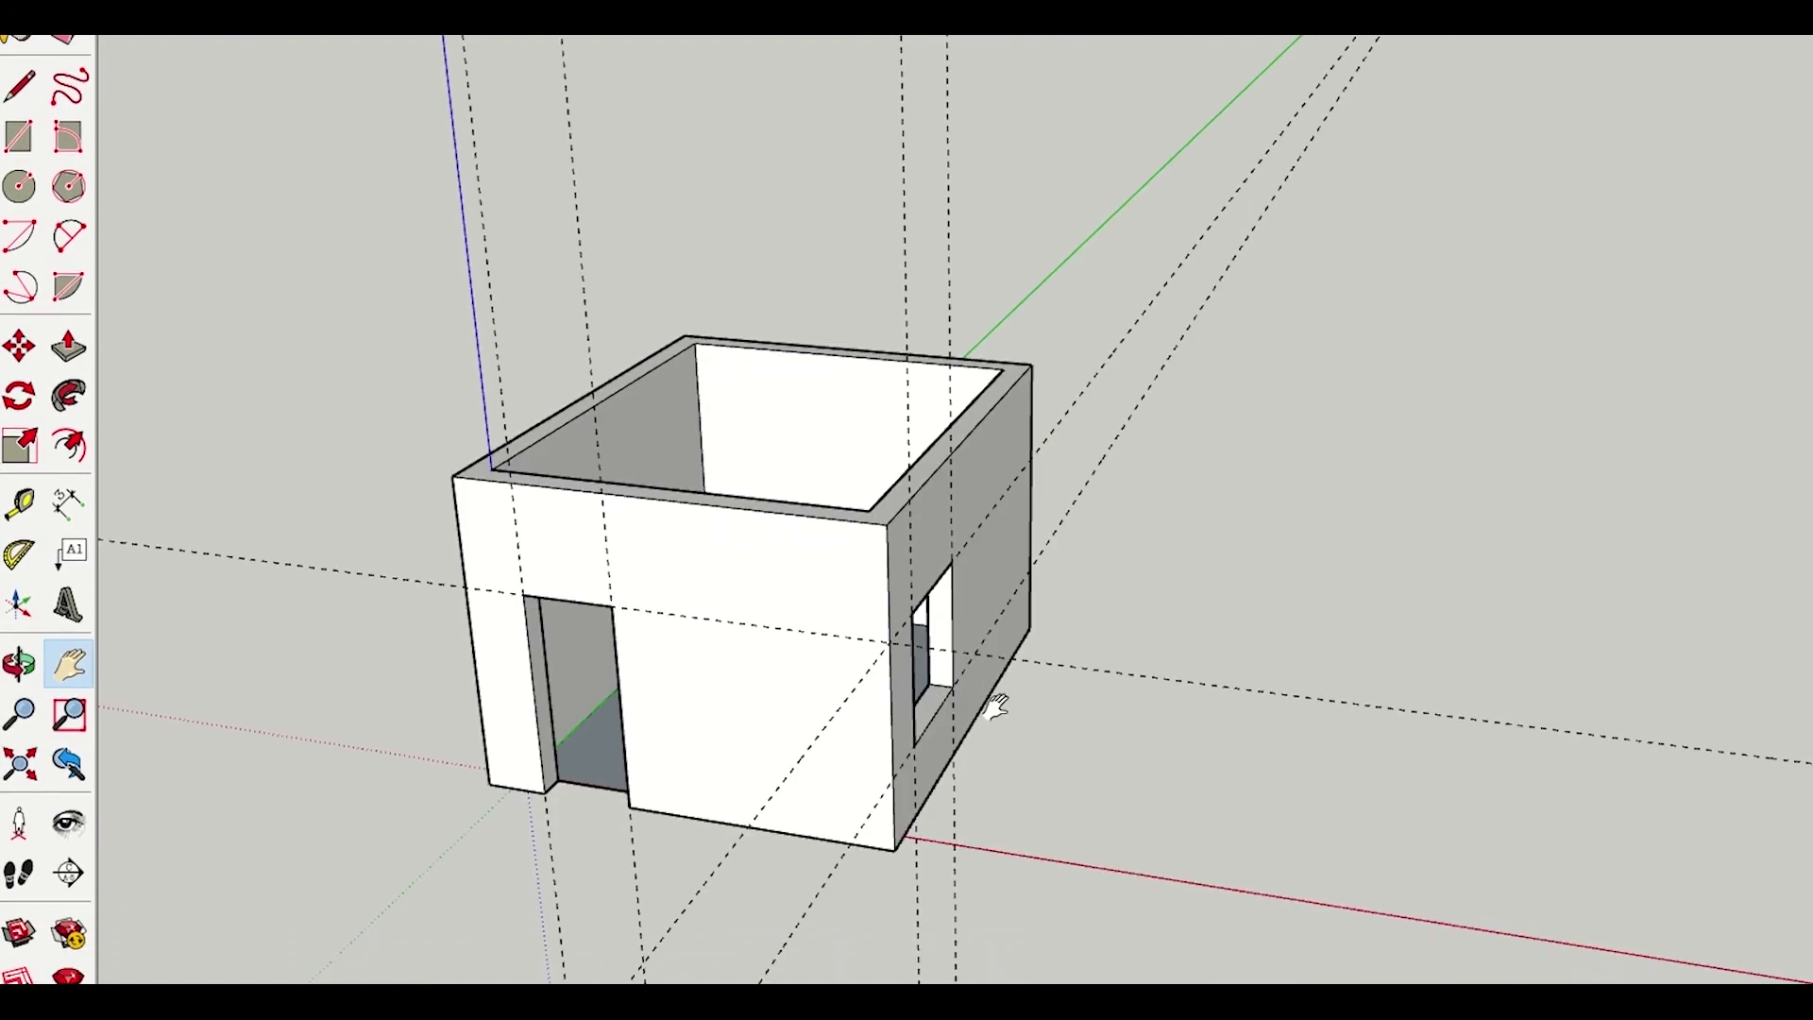
scroll(1110, 701, "down", 3)
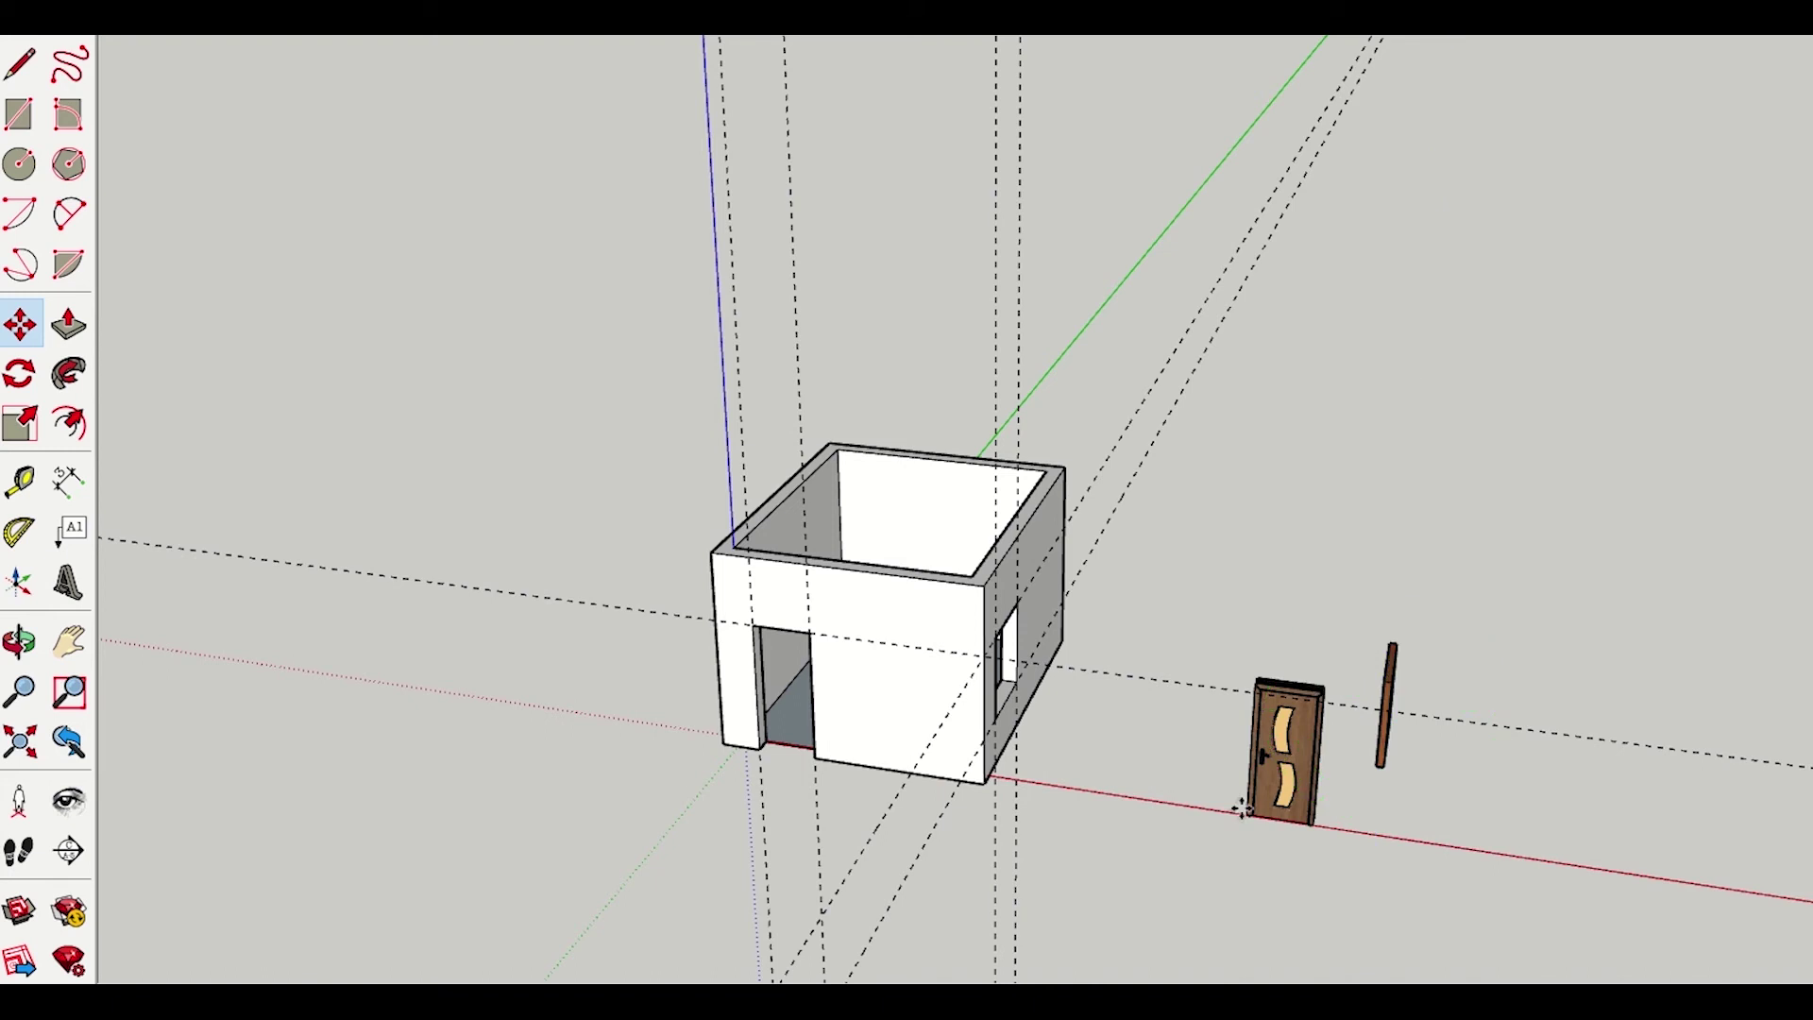
scroll(1416, 707, "up", 4)
scroll(1422, 708, "down", 3)
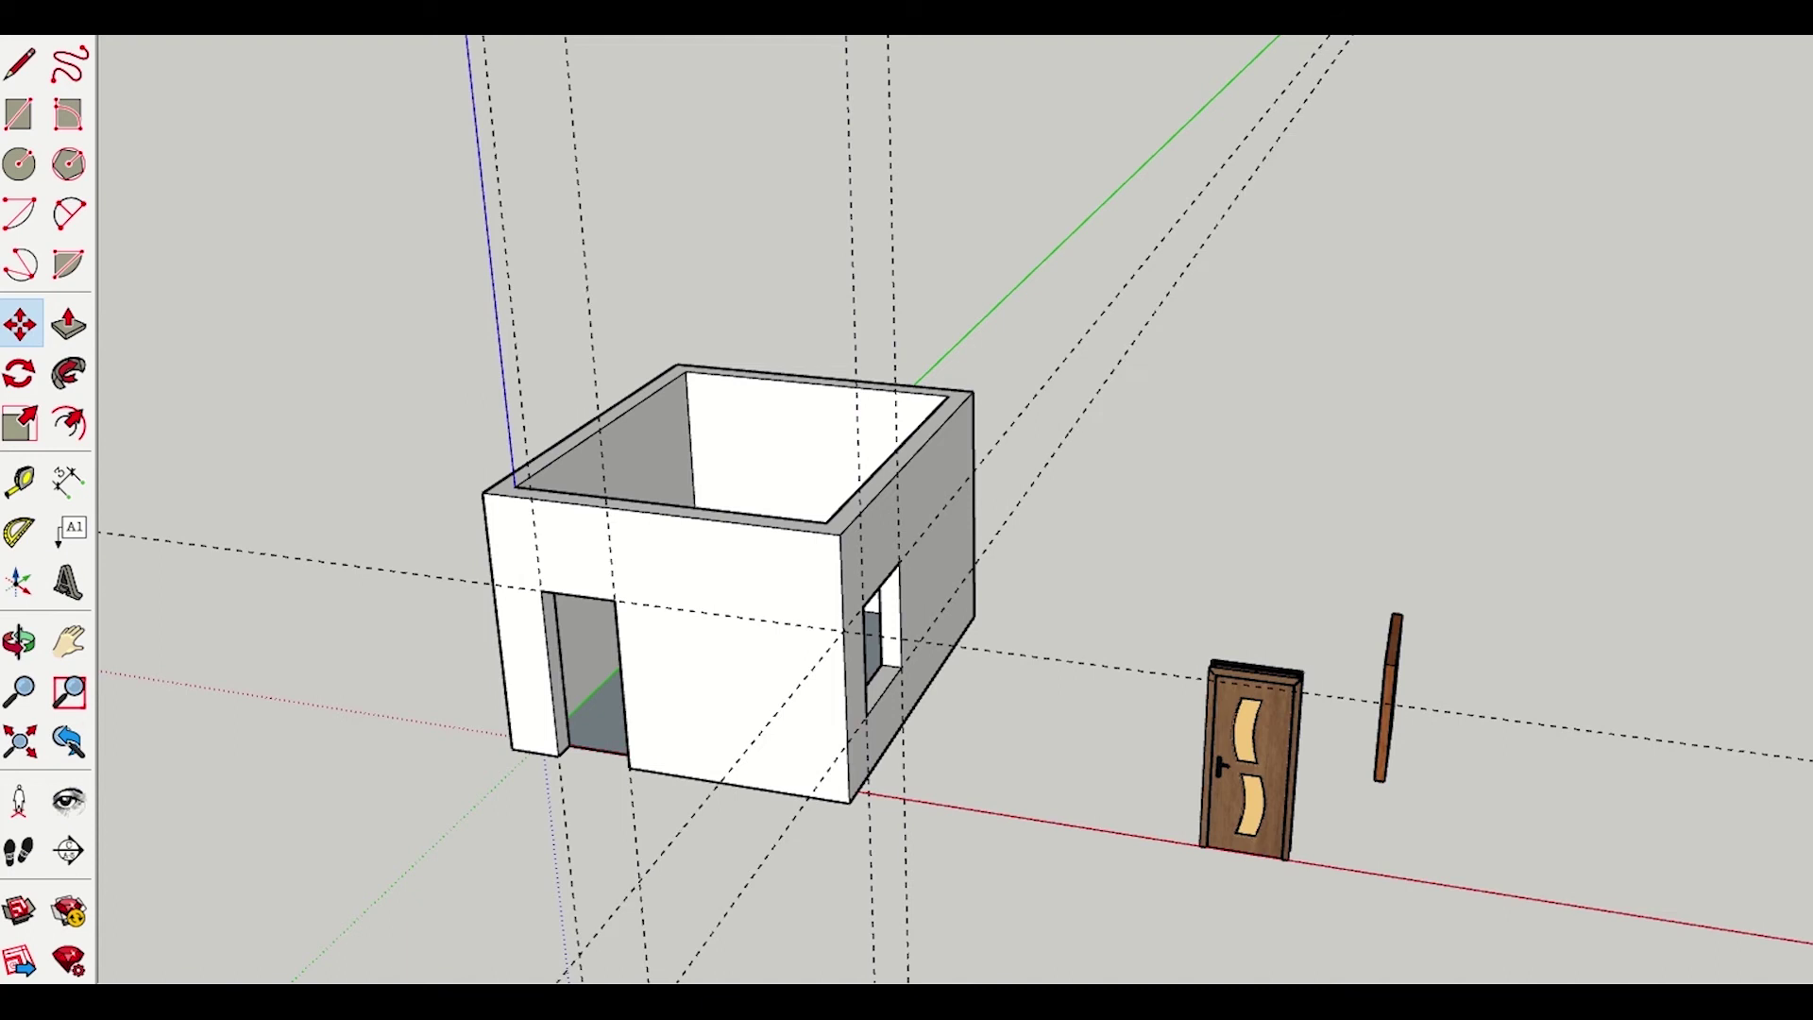
key("space")
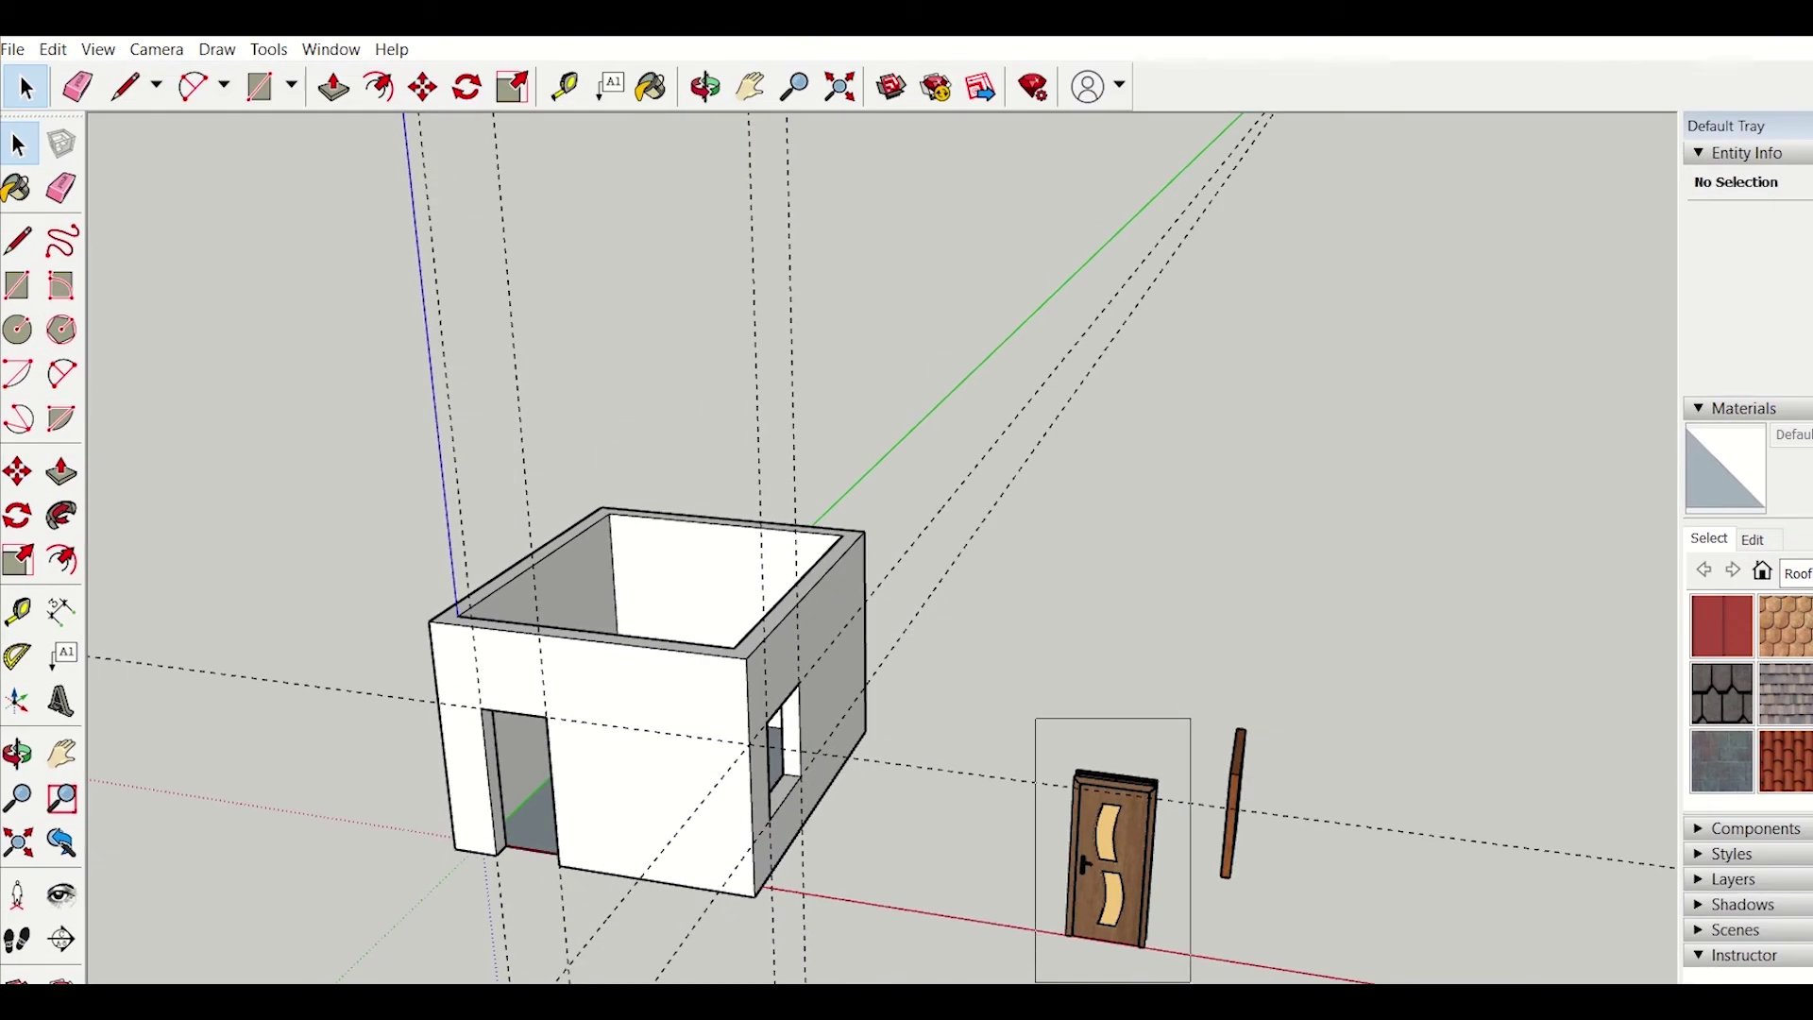
left_click(1115, 860)
Step: Move the door into the front wall's doorway opening
left_click(423, 87)
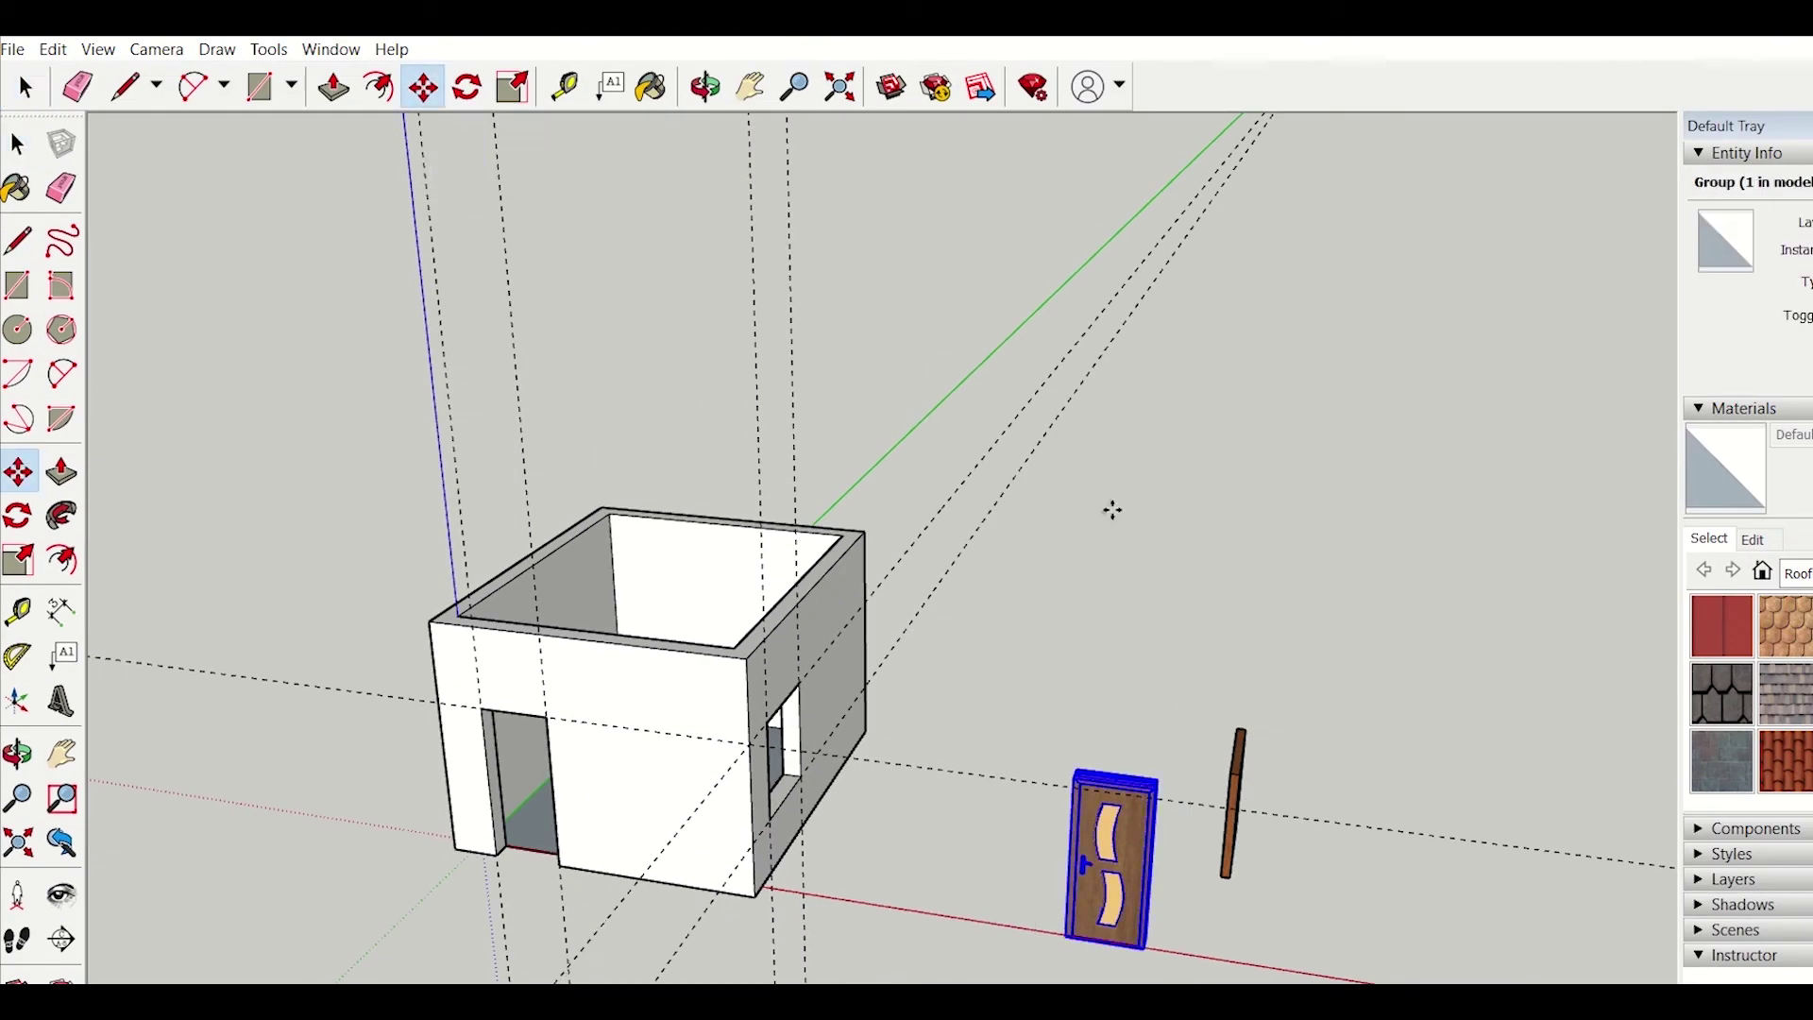
scroll(1077, 966, "up", 3)
scroll(1077, 966, "down", 1)
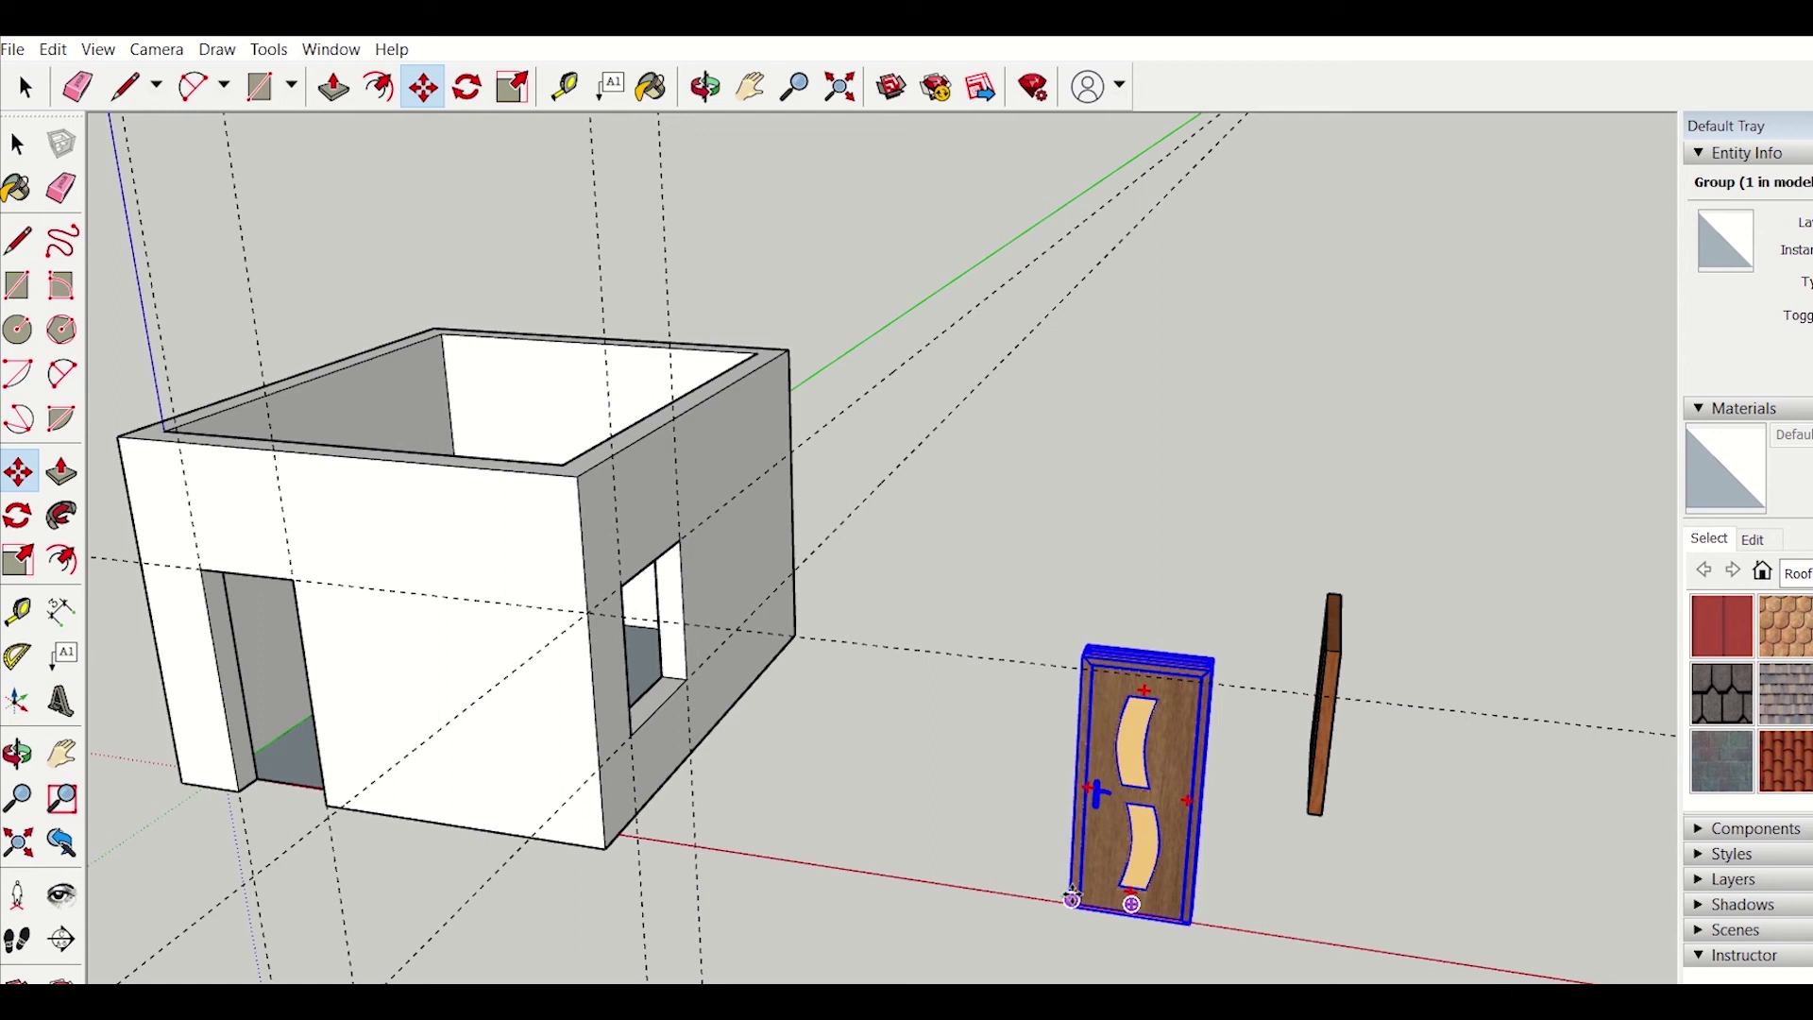
left_click_drag(1072, 902, 238, 788)
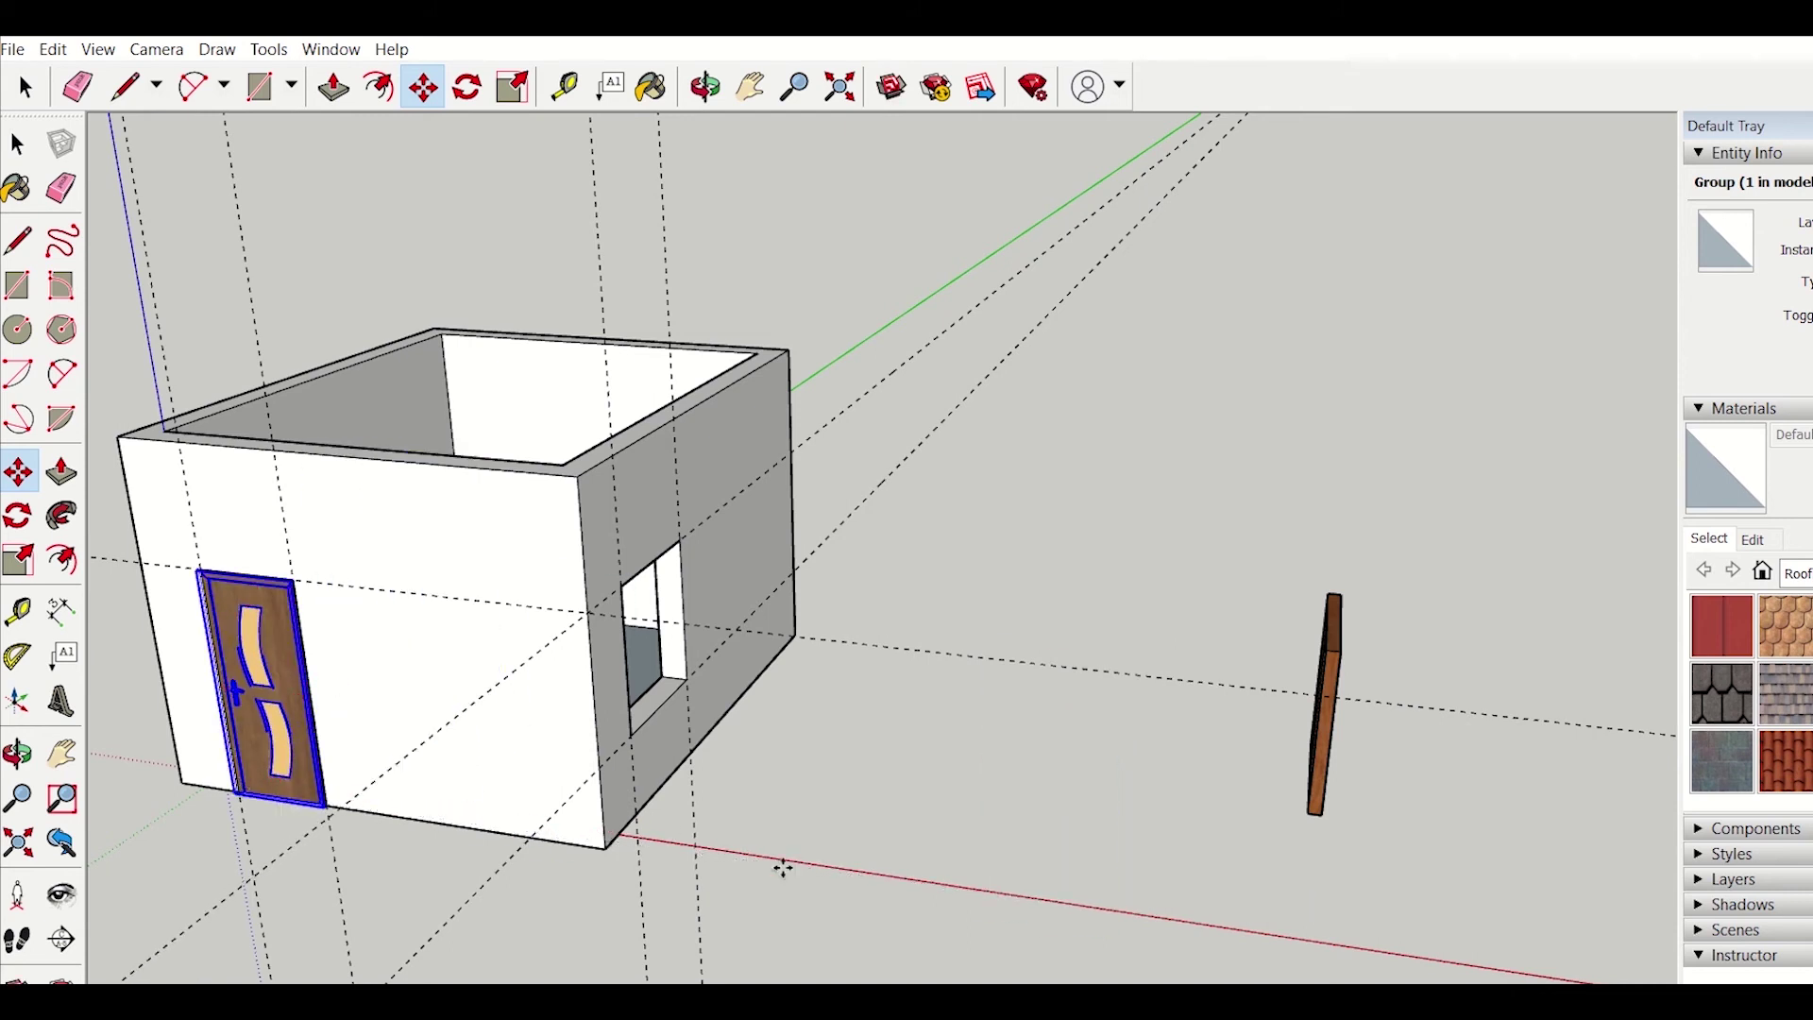
scroll(255, 809, "up", 3)
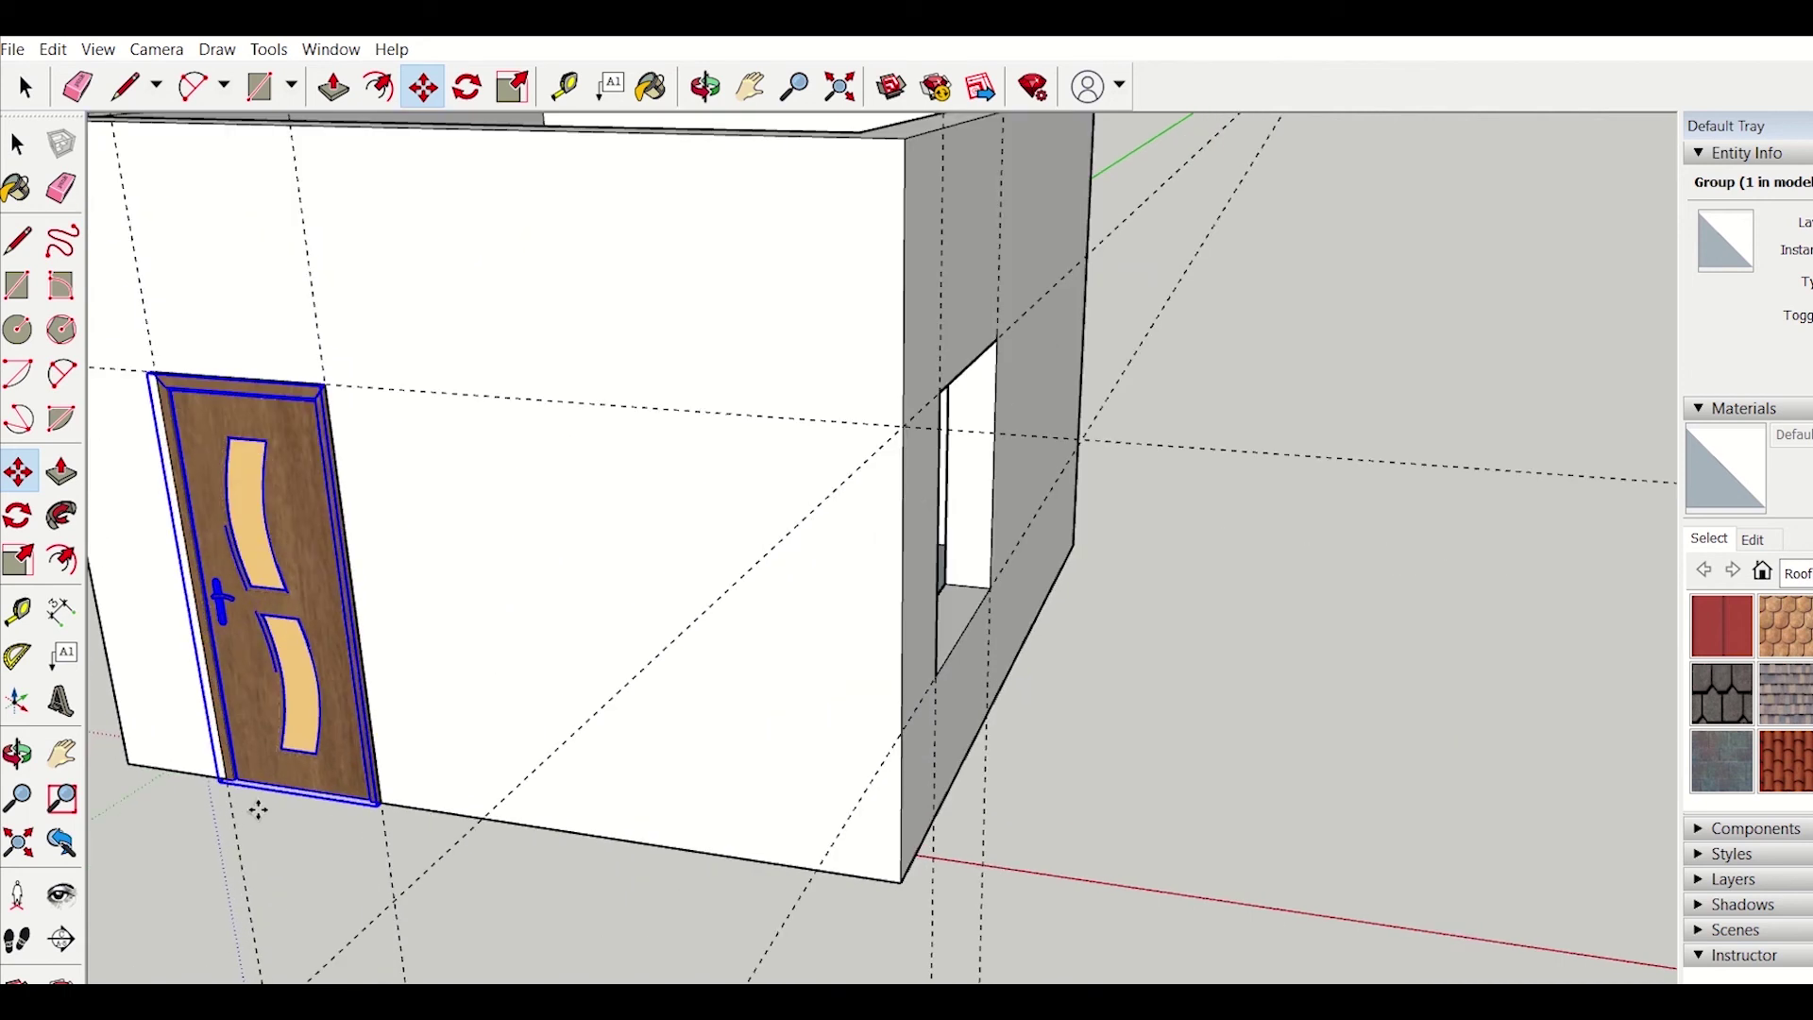
scroll(258, 809, "down", 3)
scroll(258, 809, "down", 1)
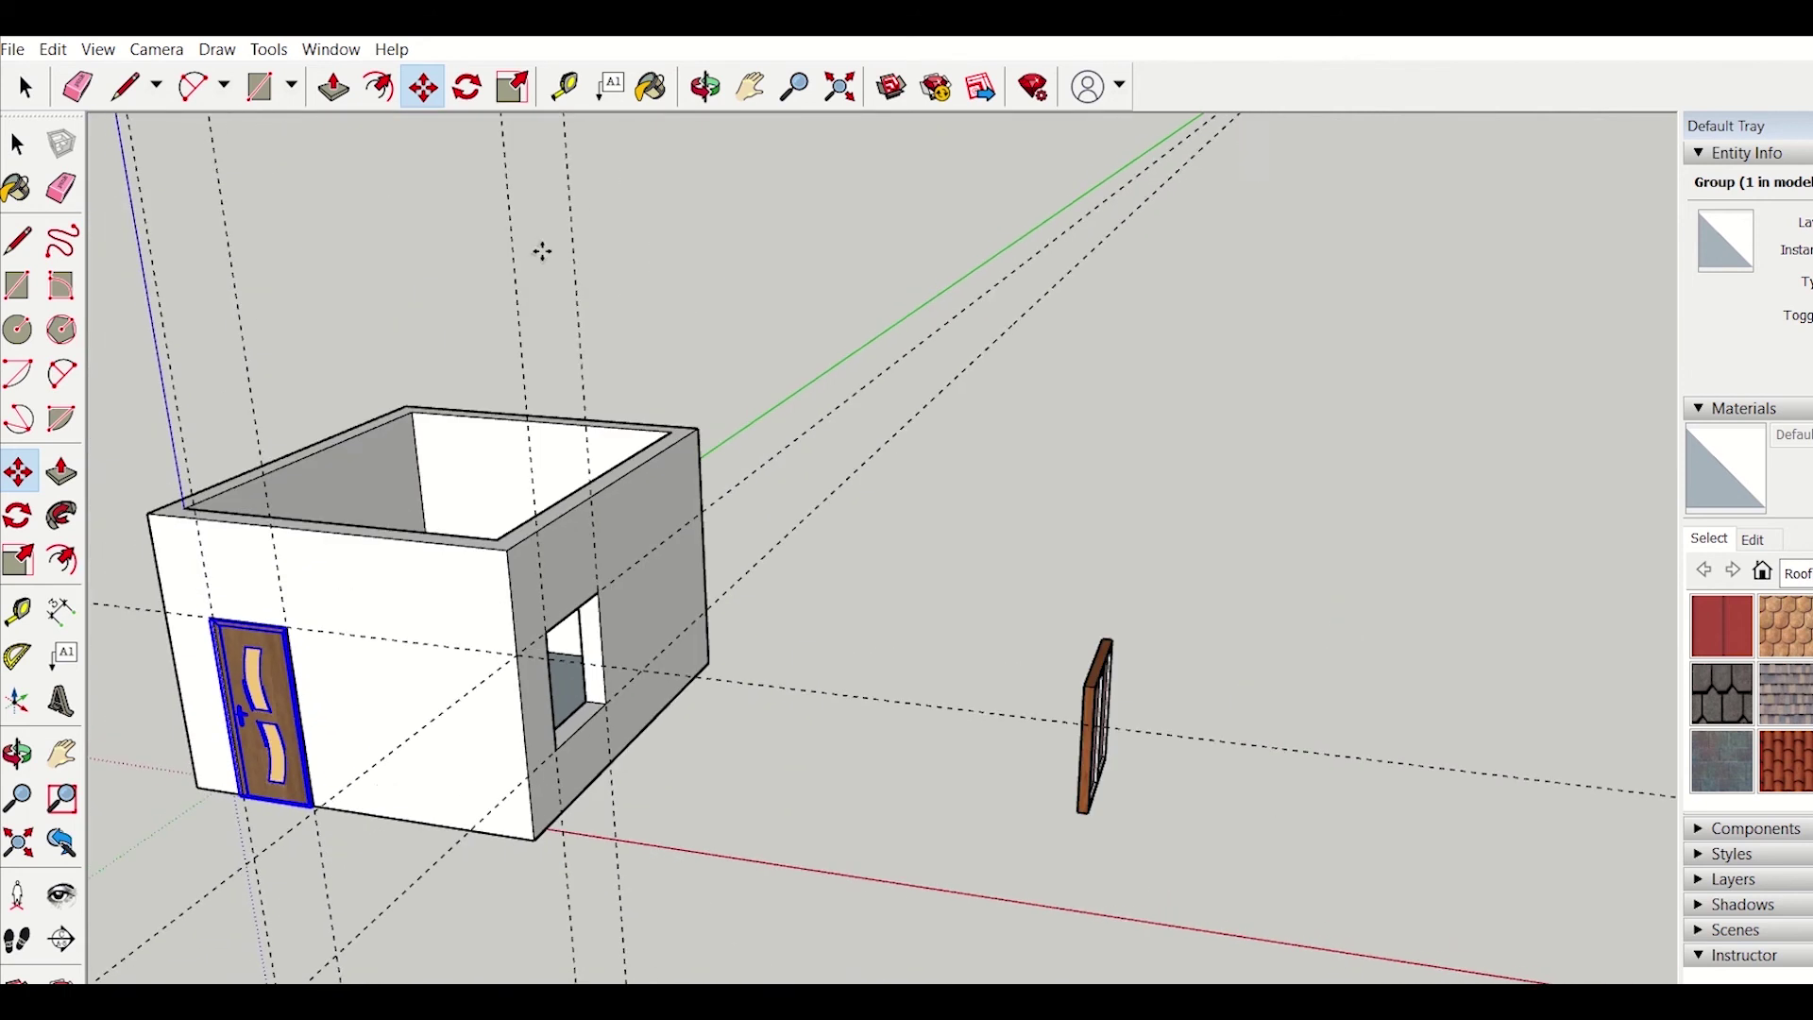
left_click(707, 86)
left_click_drag(1234, 914, 736, 960)
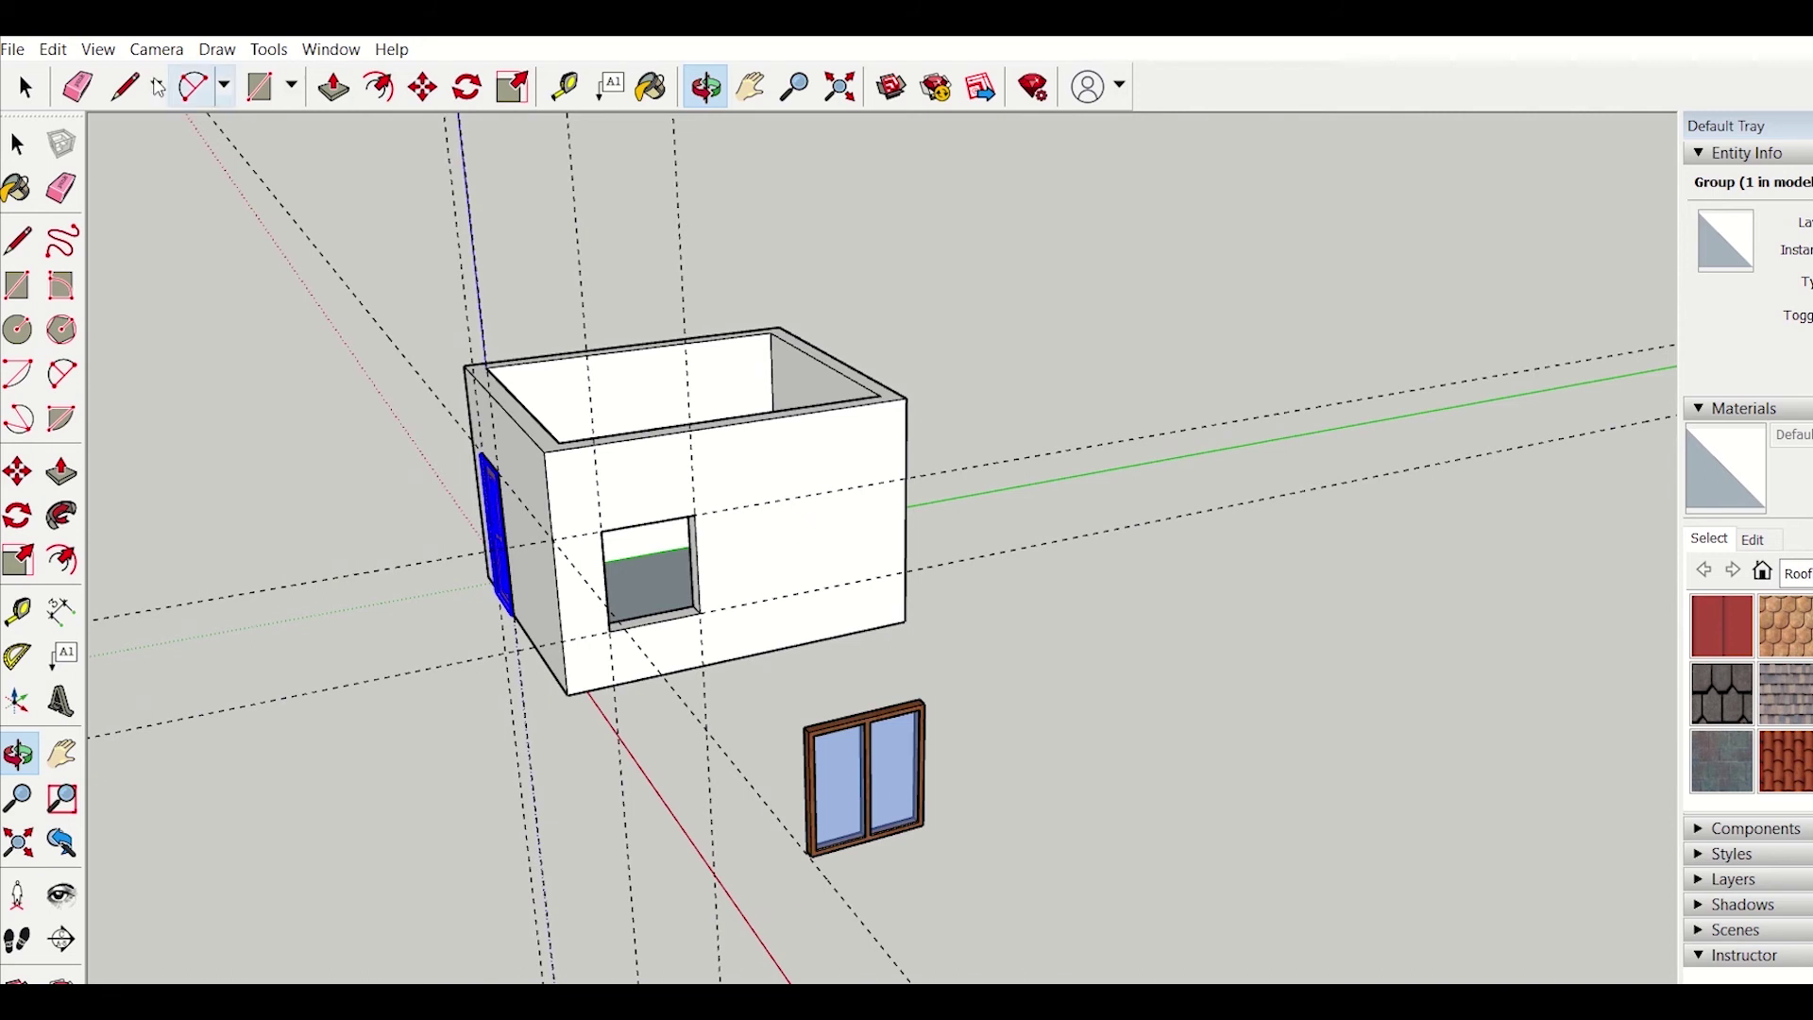
Step: Select the window component and move its bottom-left corner onto the wall opening
left_click(25, 87)
left_click_drag(763, 694, 1263, 983)
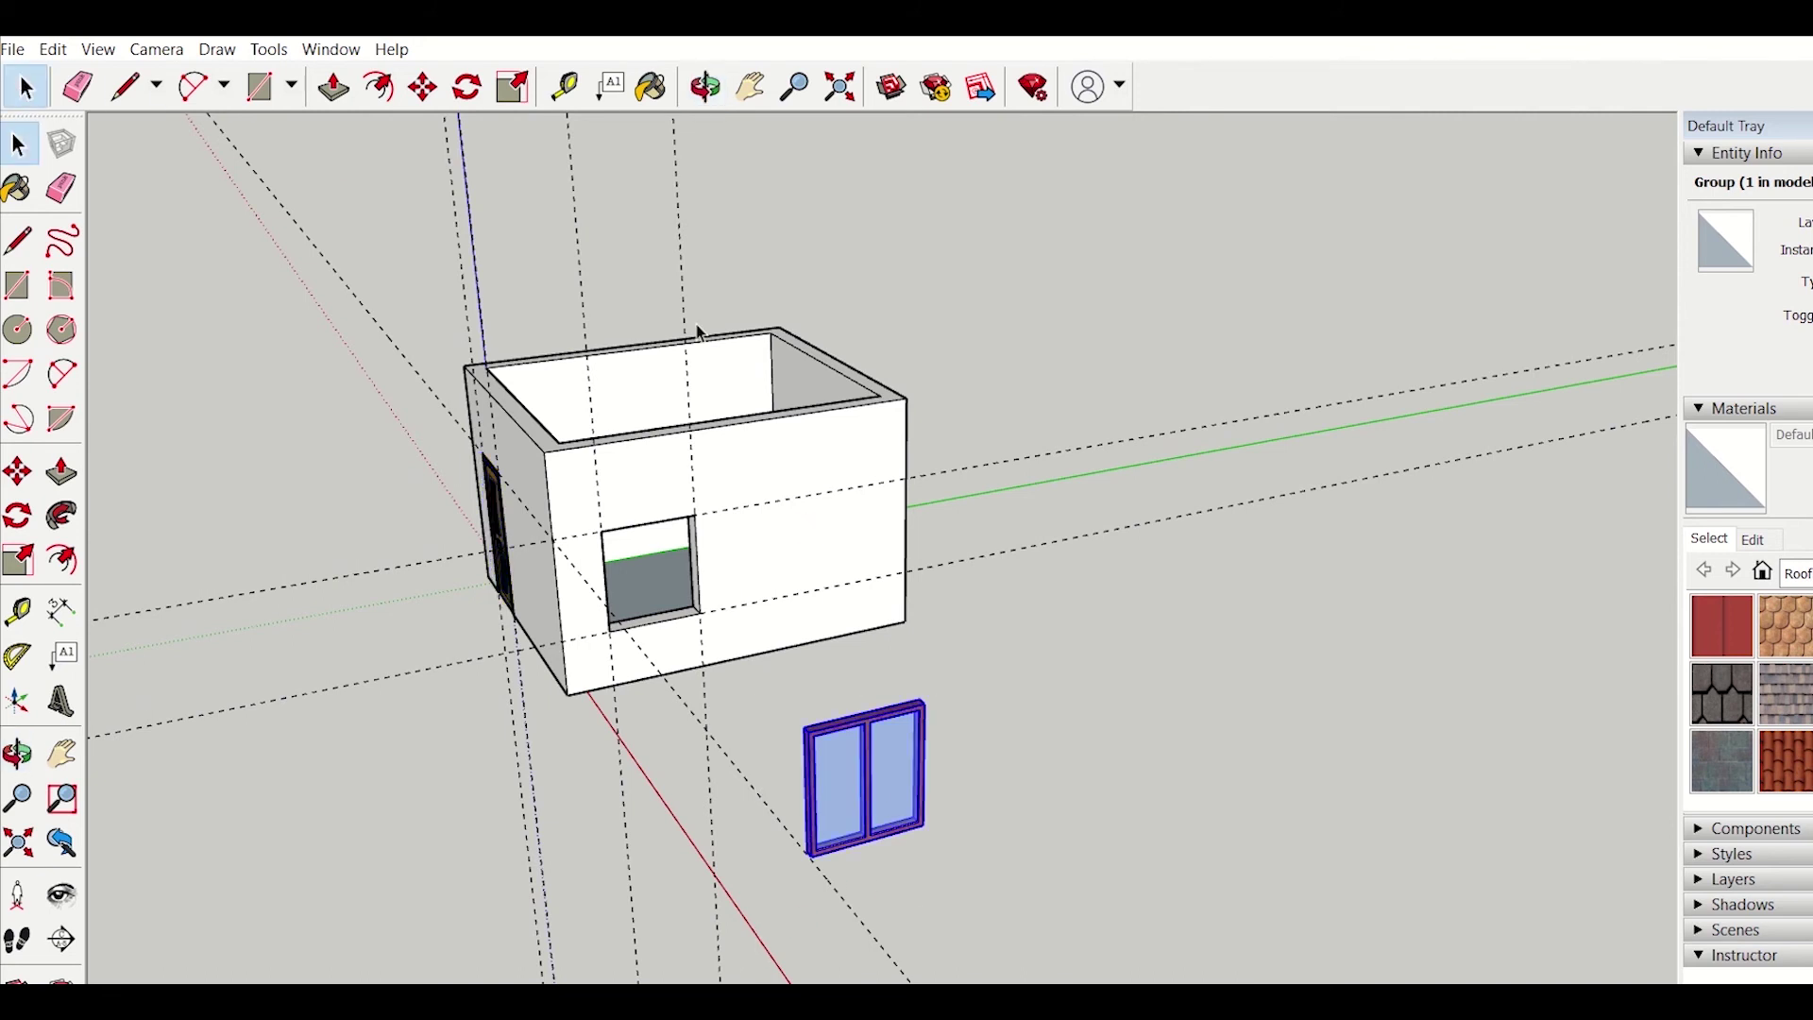
left_click(423, 87)
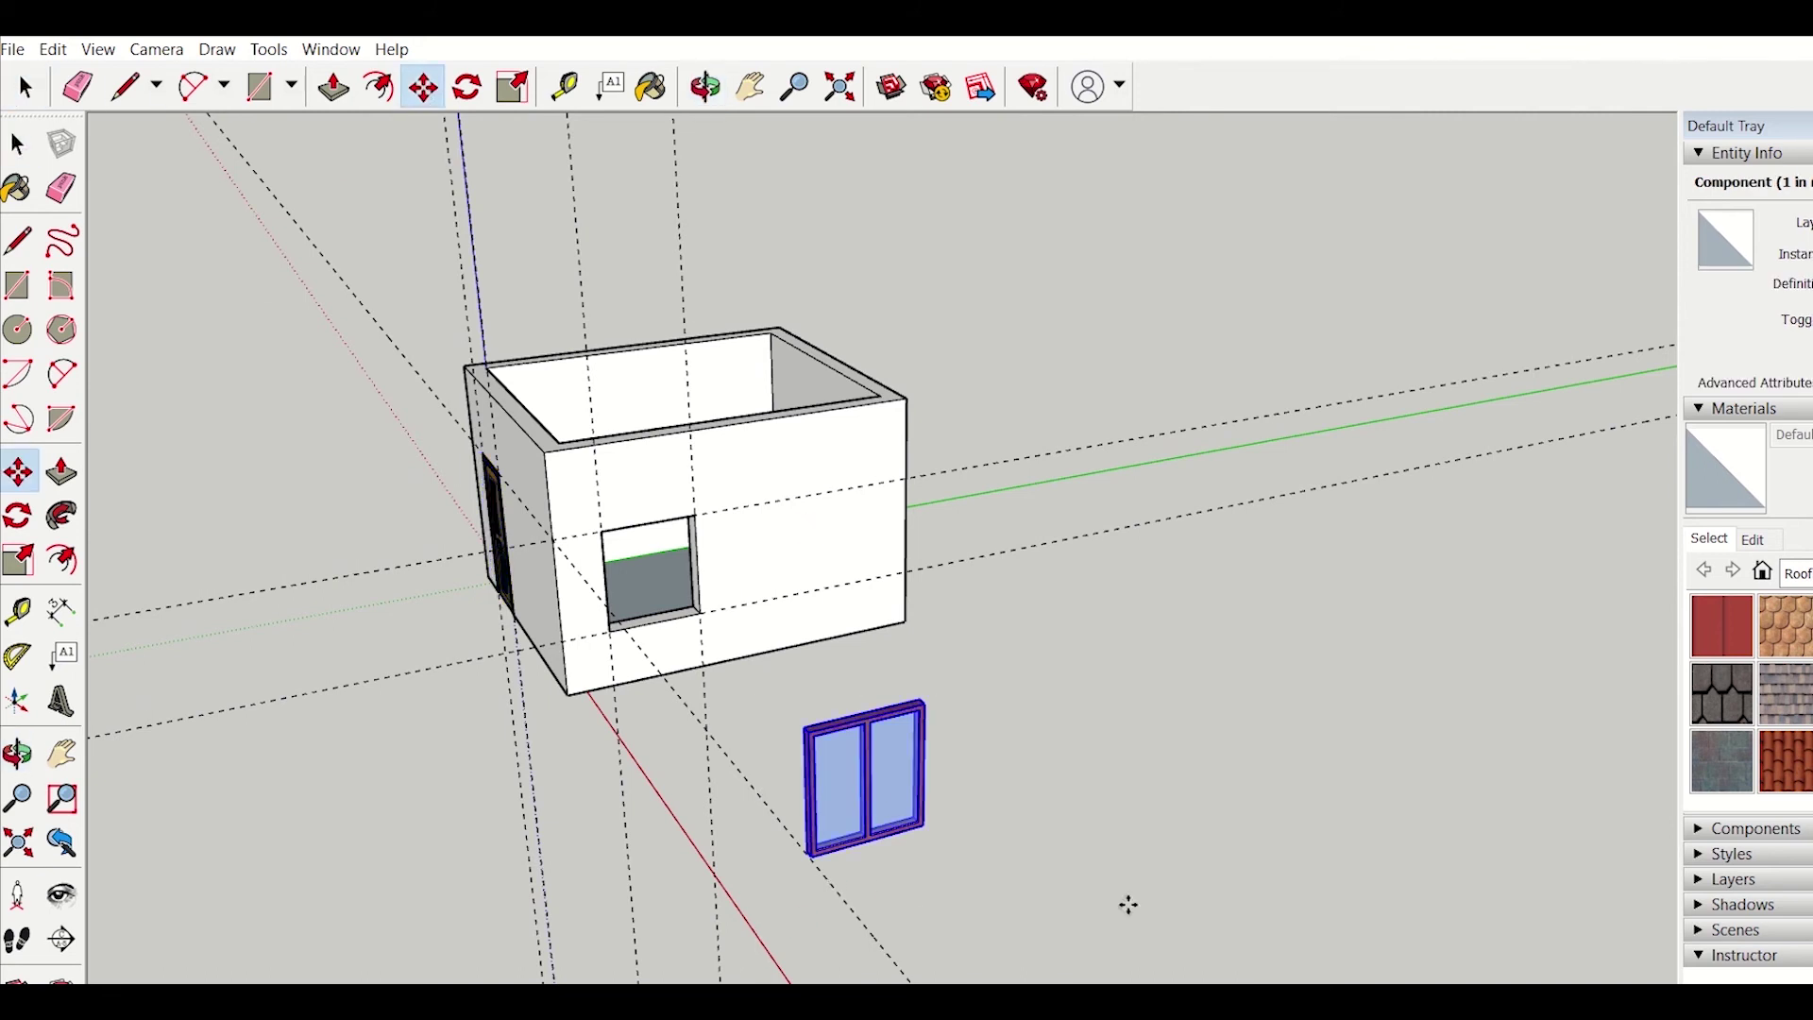
left_click(813, 857)
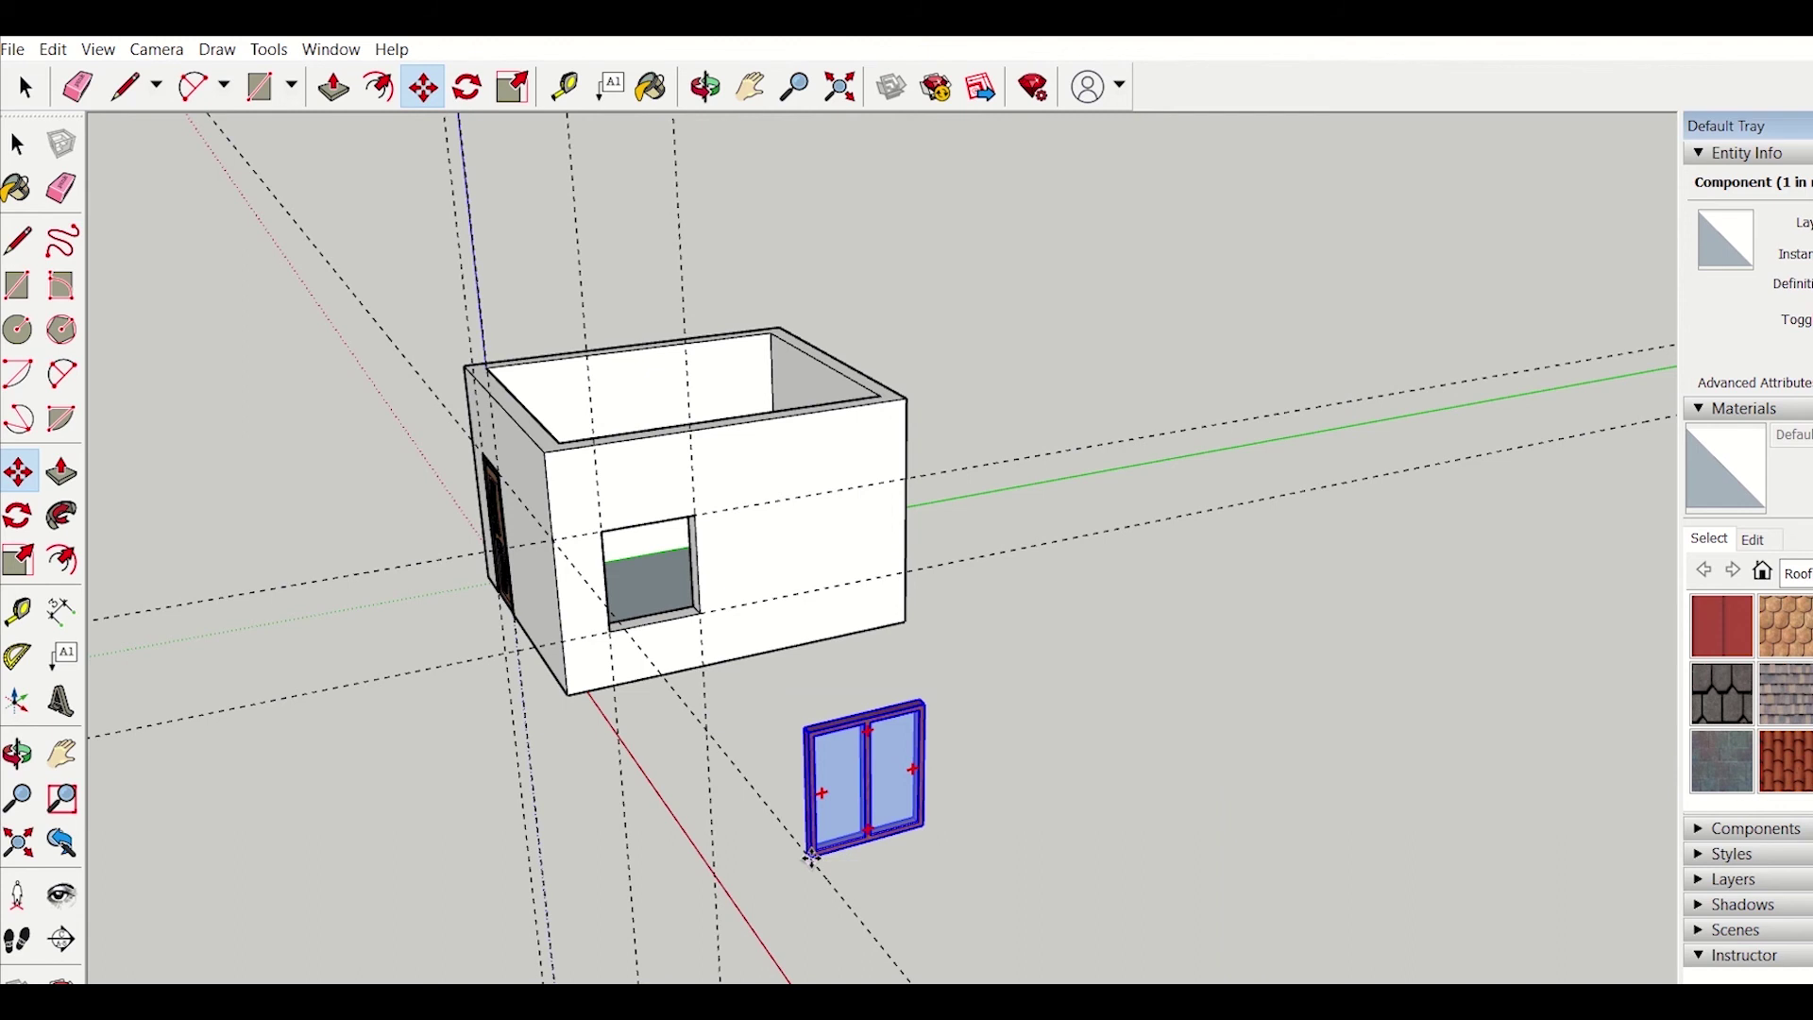
left_click(612, 631)
scroll(648, 598, "up", 6)
key("f")
Step: Reselect the window and adjust its corner so it sits squarely in the opening
left_click(896, 503)
key("space")
left_click(509, 518)
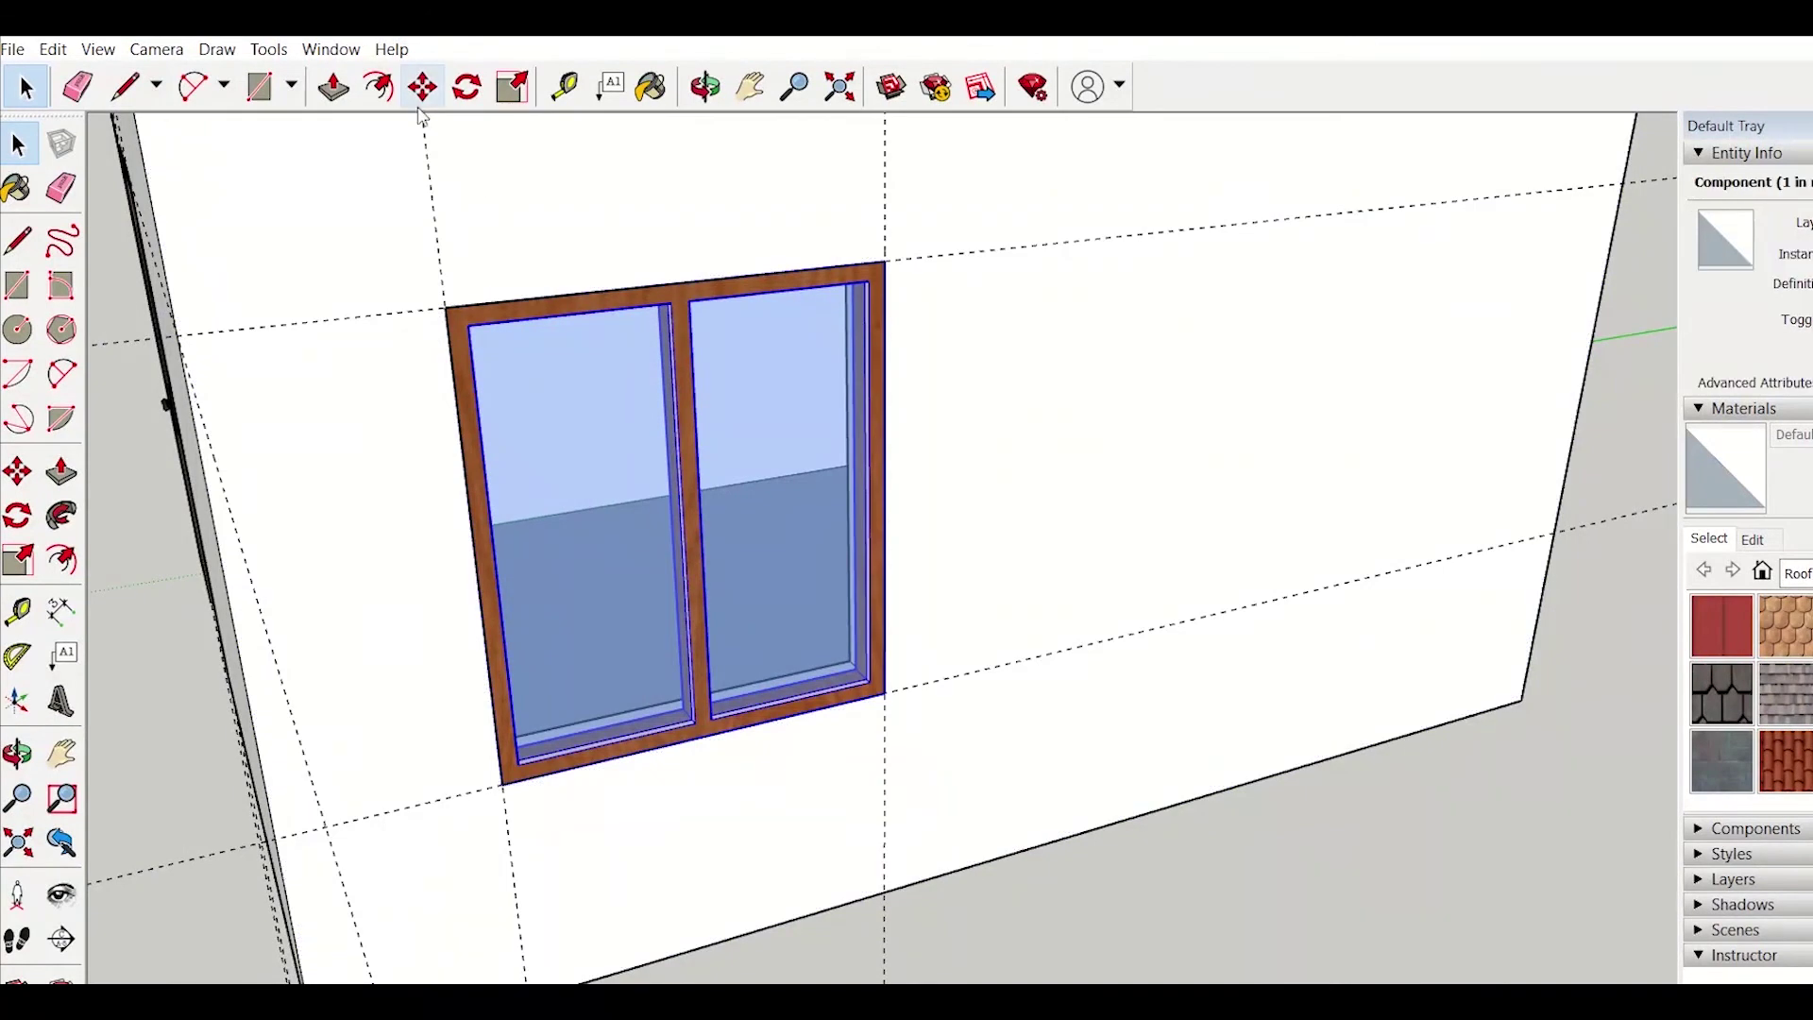
left_click(423, 87)
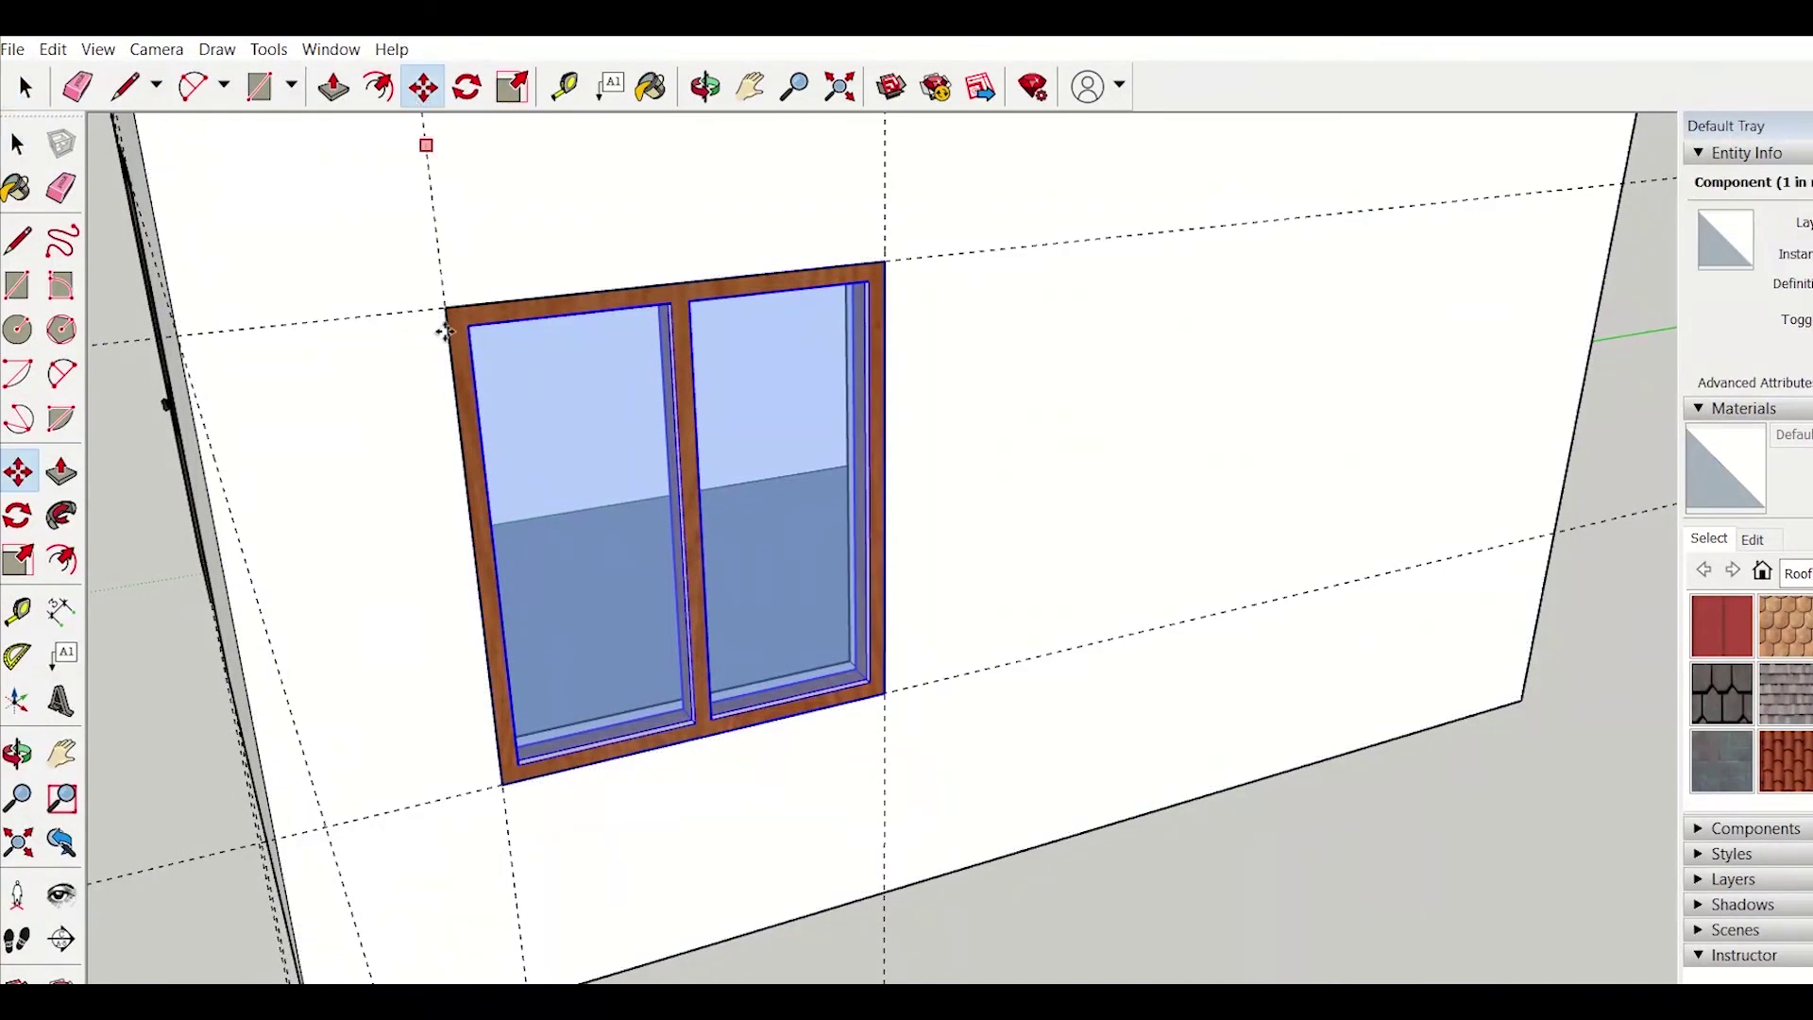
middle_click_drag(535, 850, 444, 774)
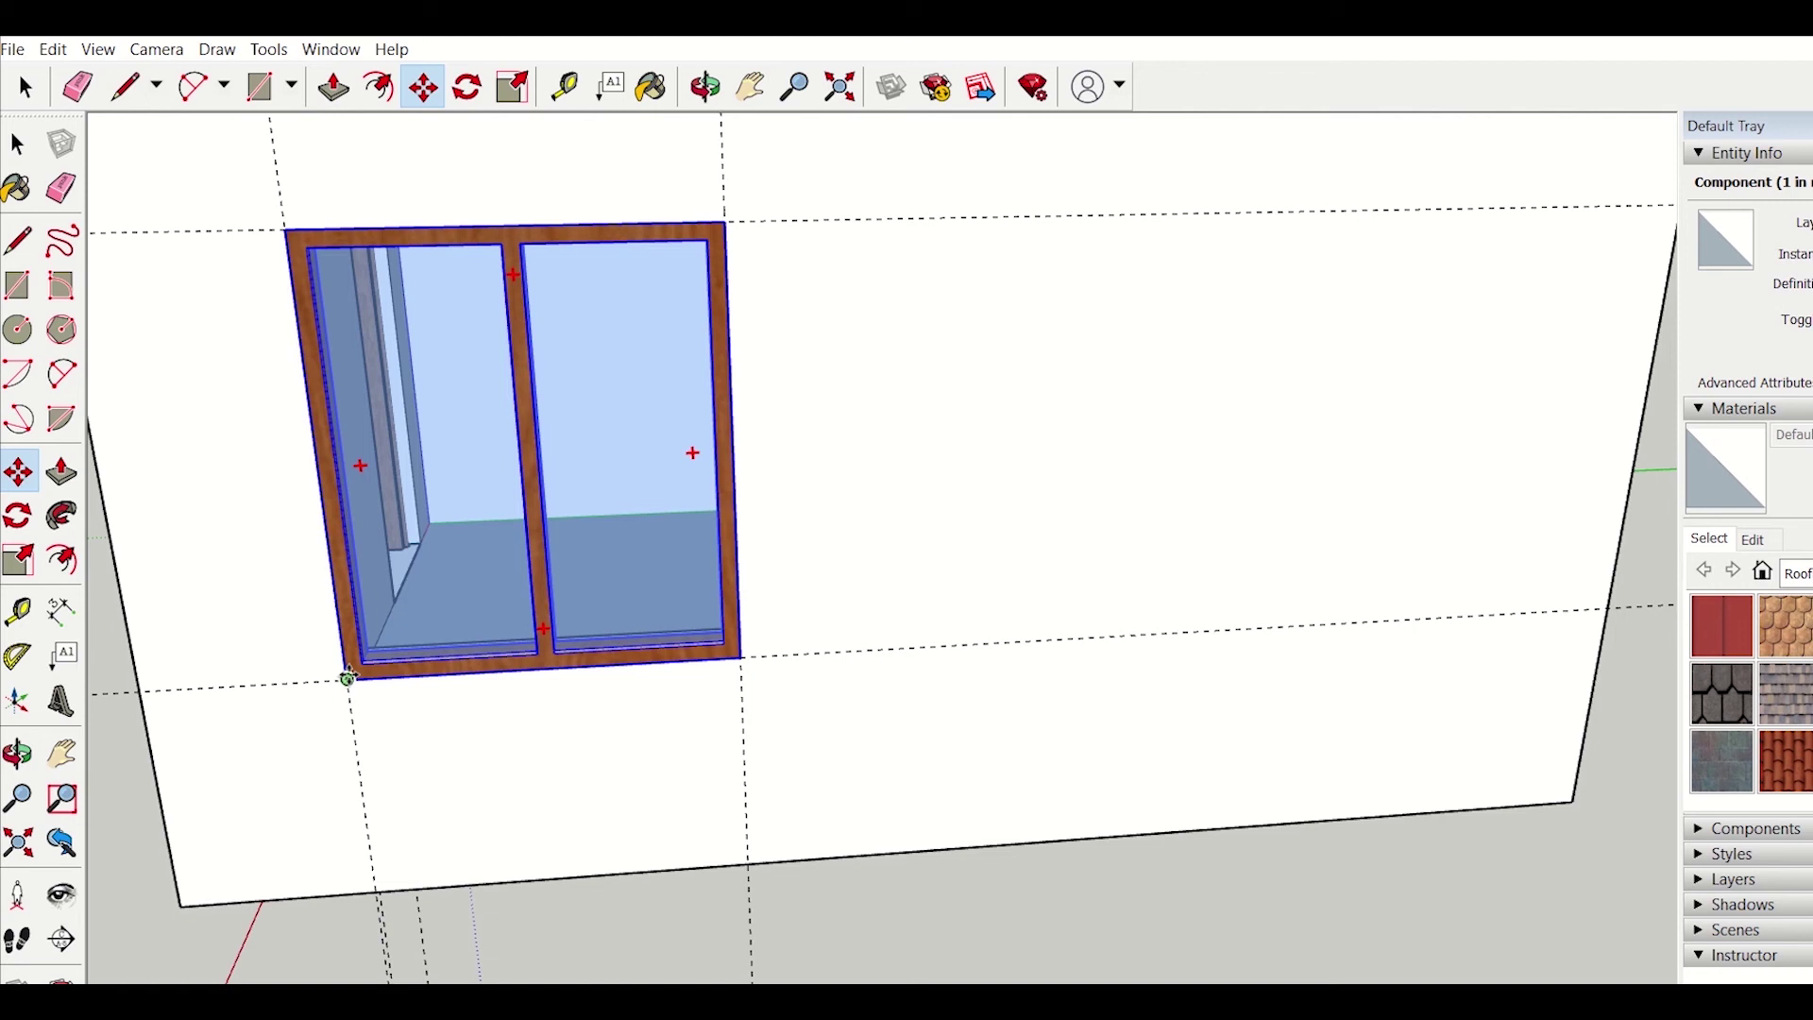
left_click(349, 676)
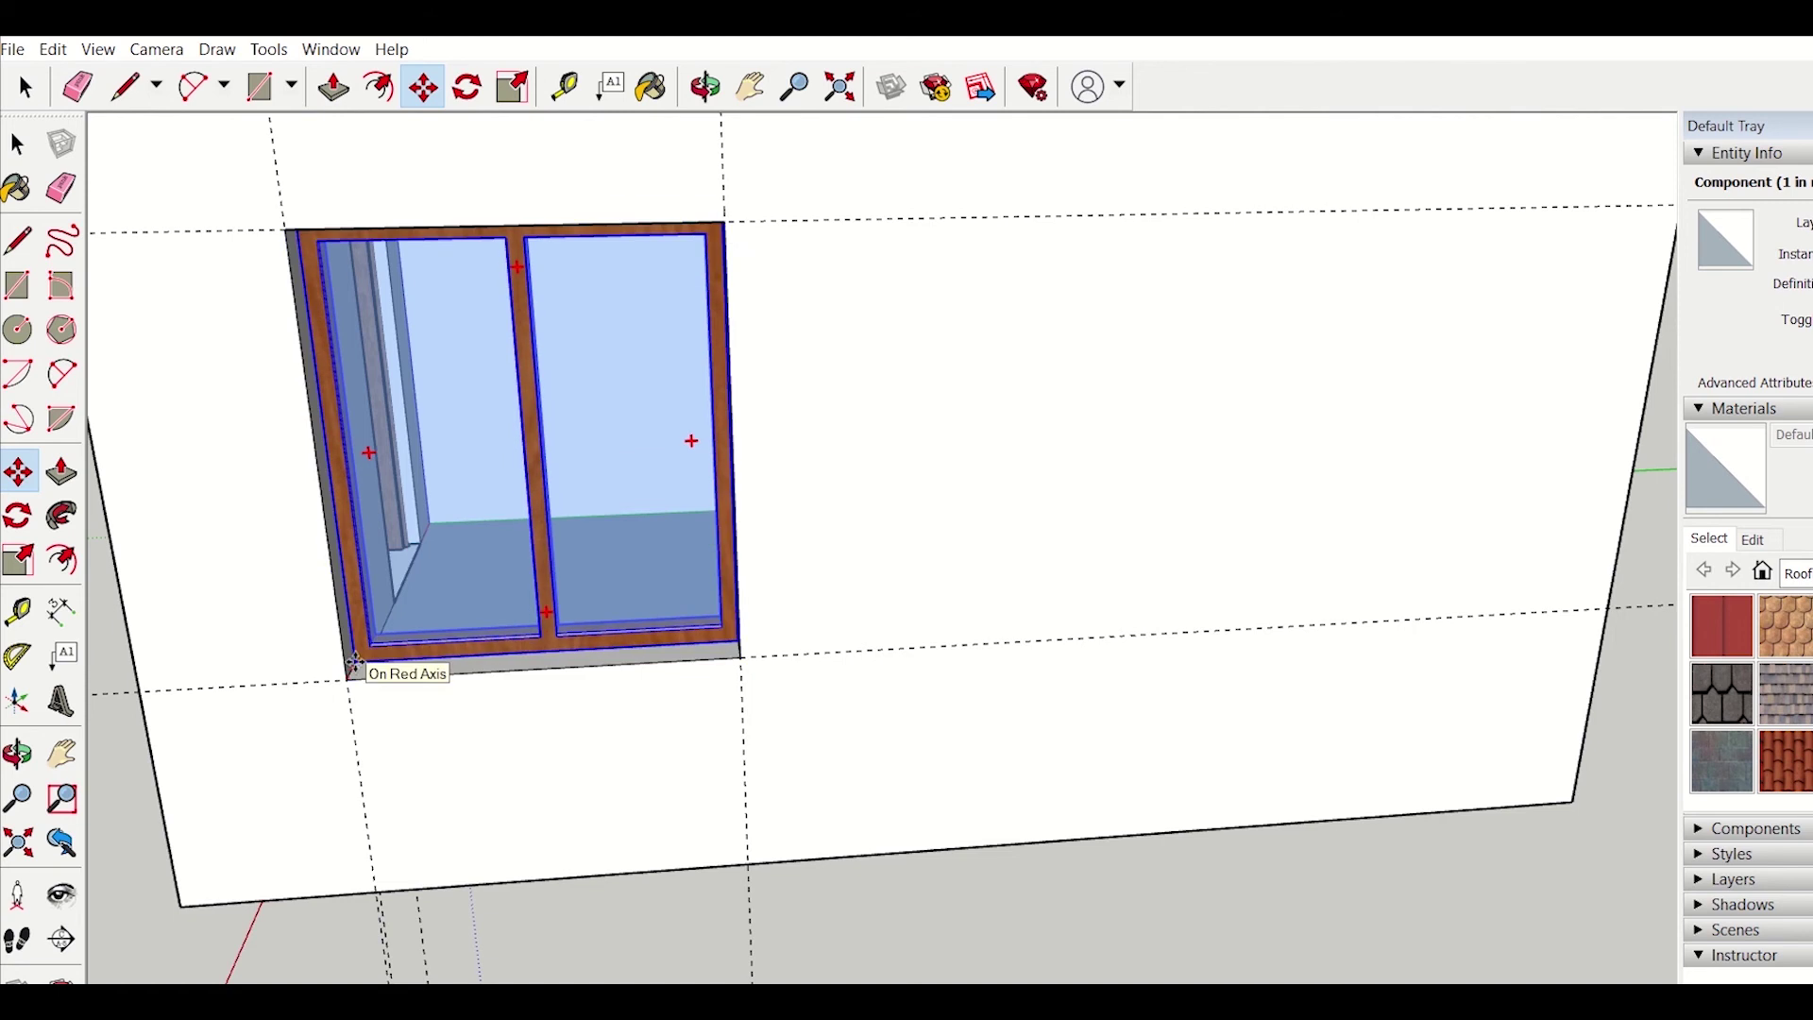
left_click(355, 666)
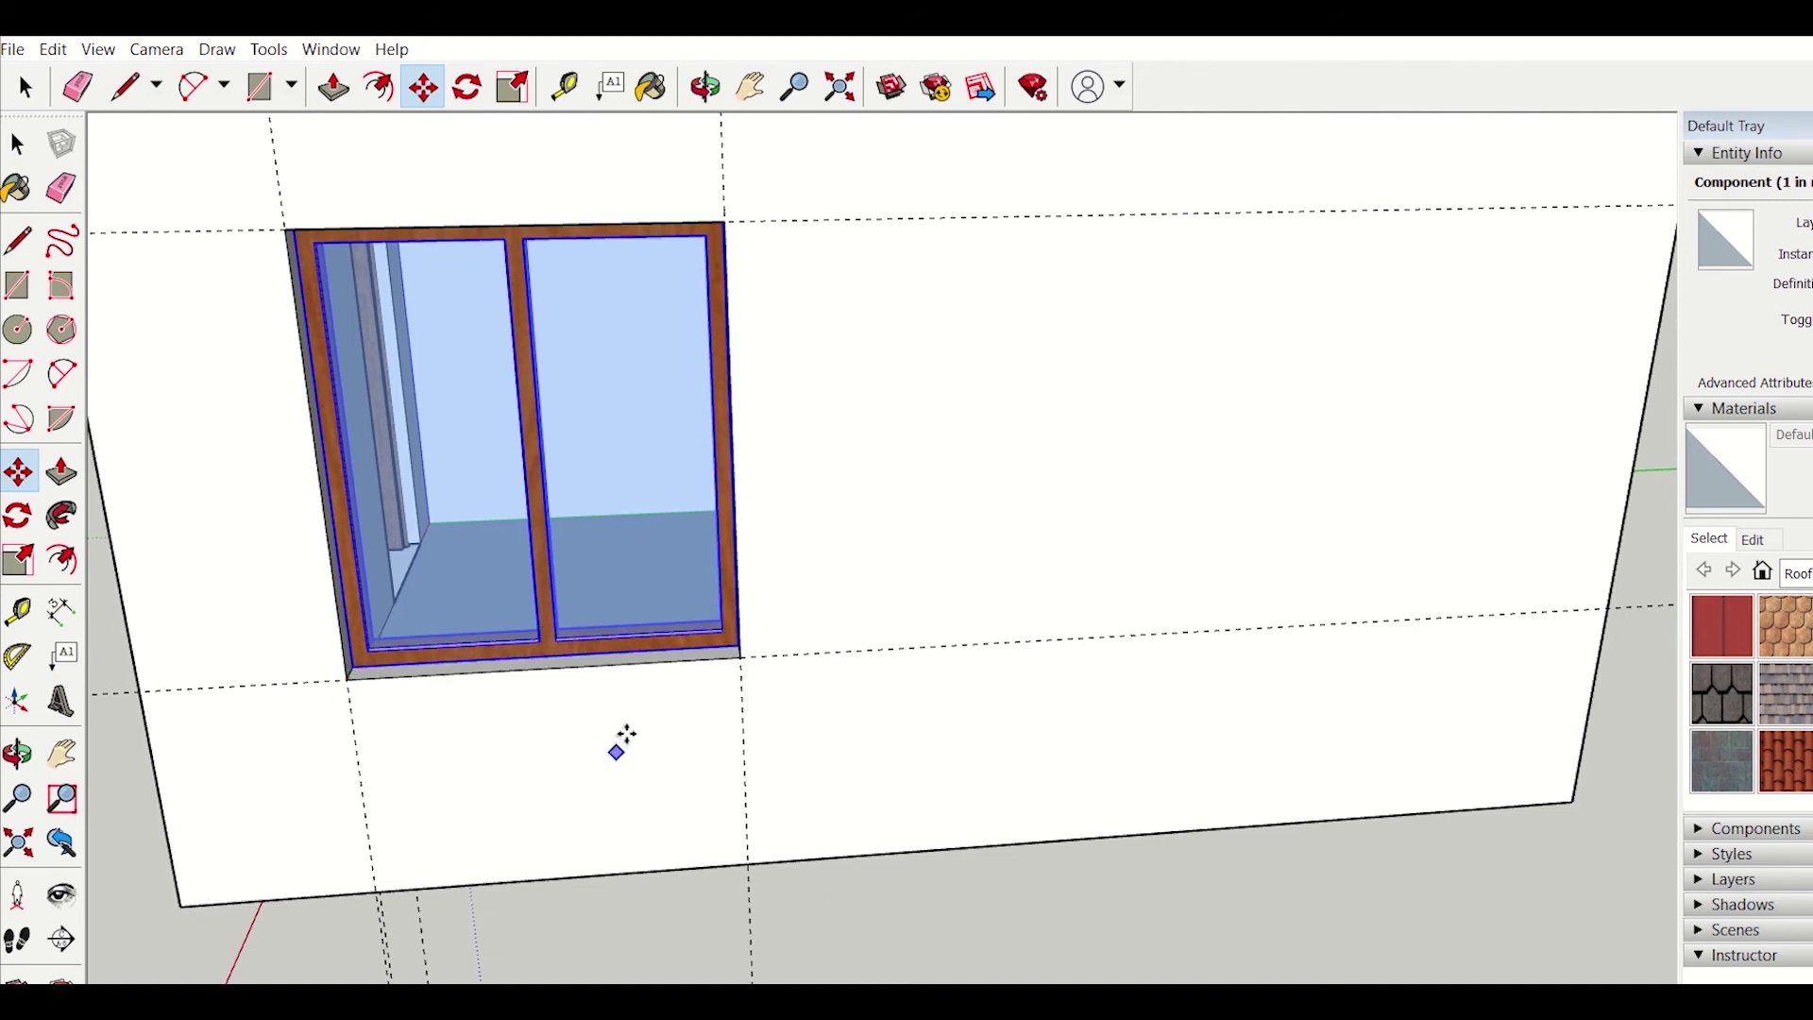
scroll(866, 591, "down", 6)
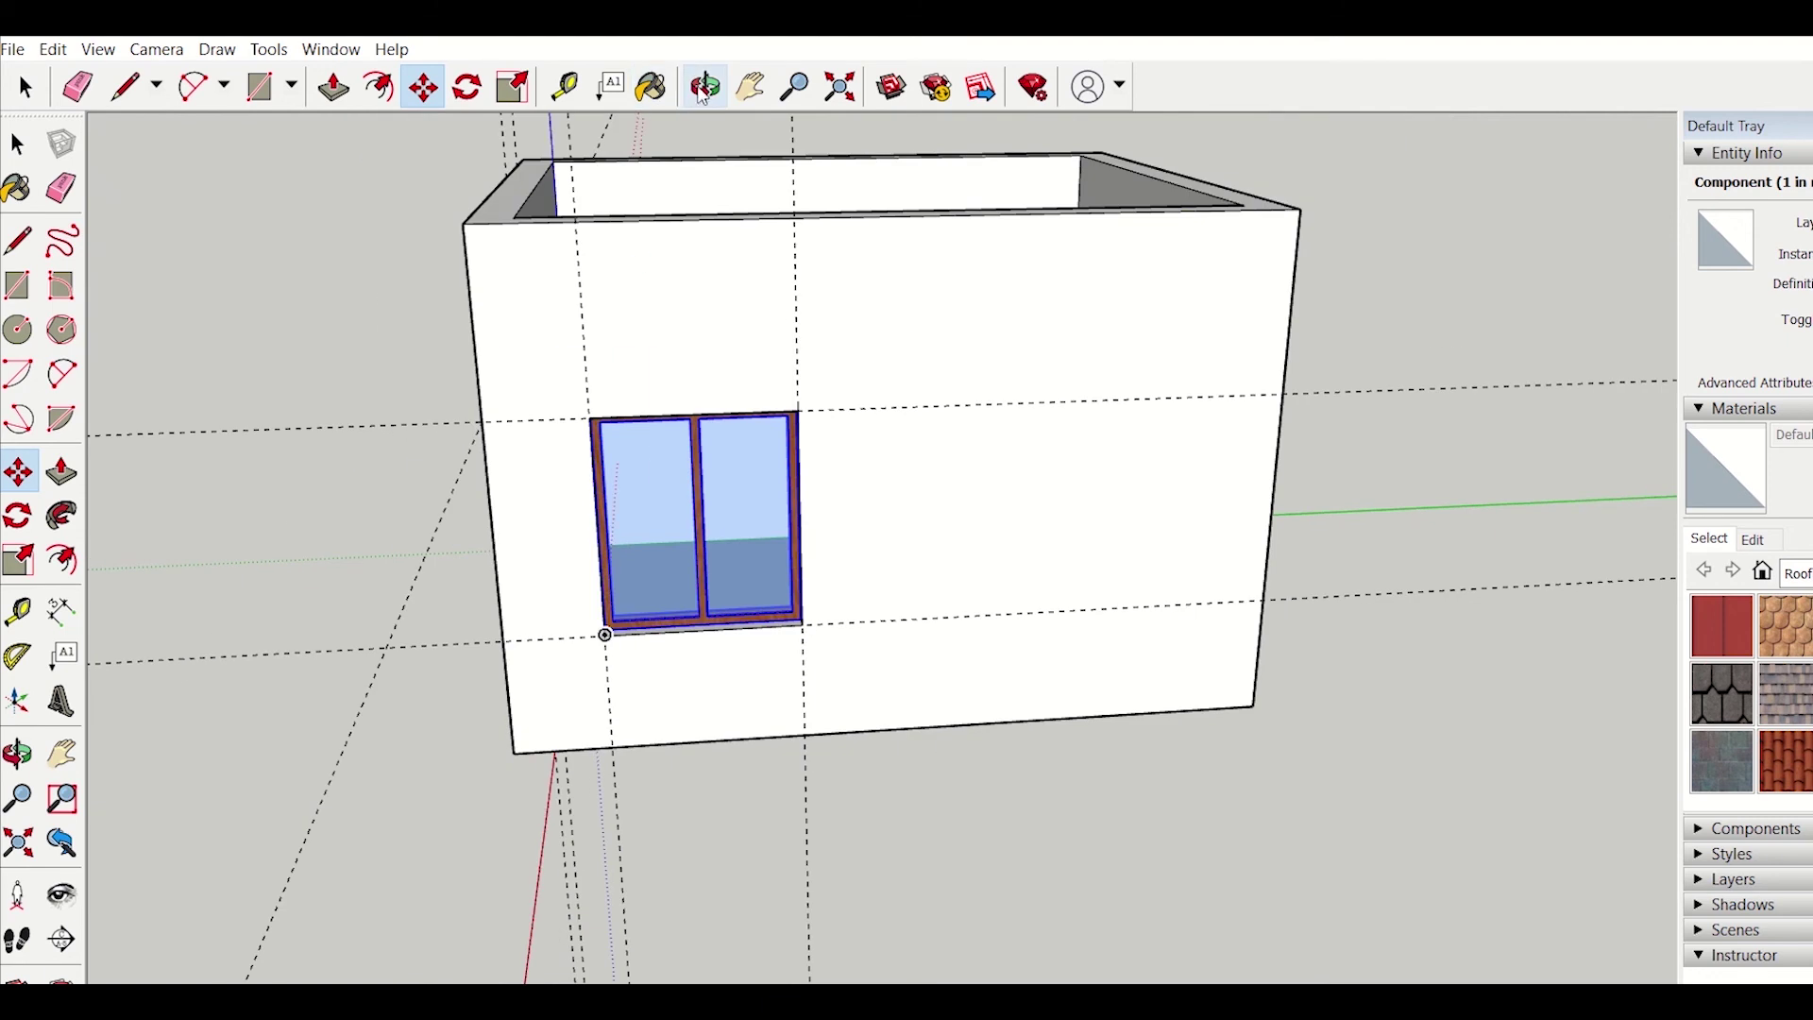
Step: Look down into the room and draw a line across the top corner, closing a roof face
left_click(705, 88)
left_click_drag(611, 664, 1255, 870)
left_click_drag(1312, 551, 1219, 508)
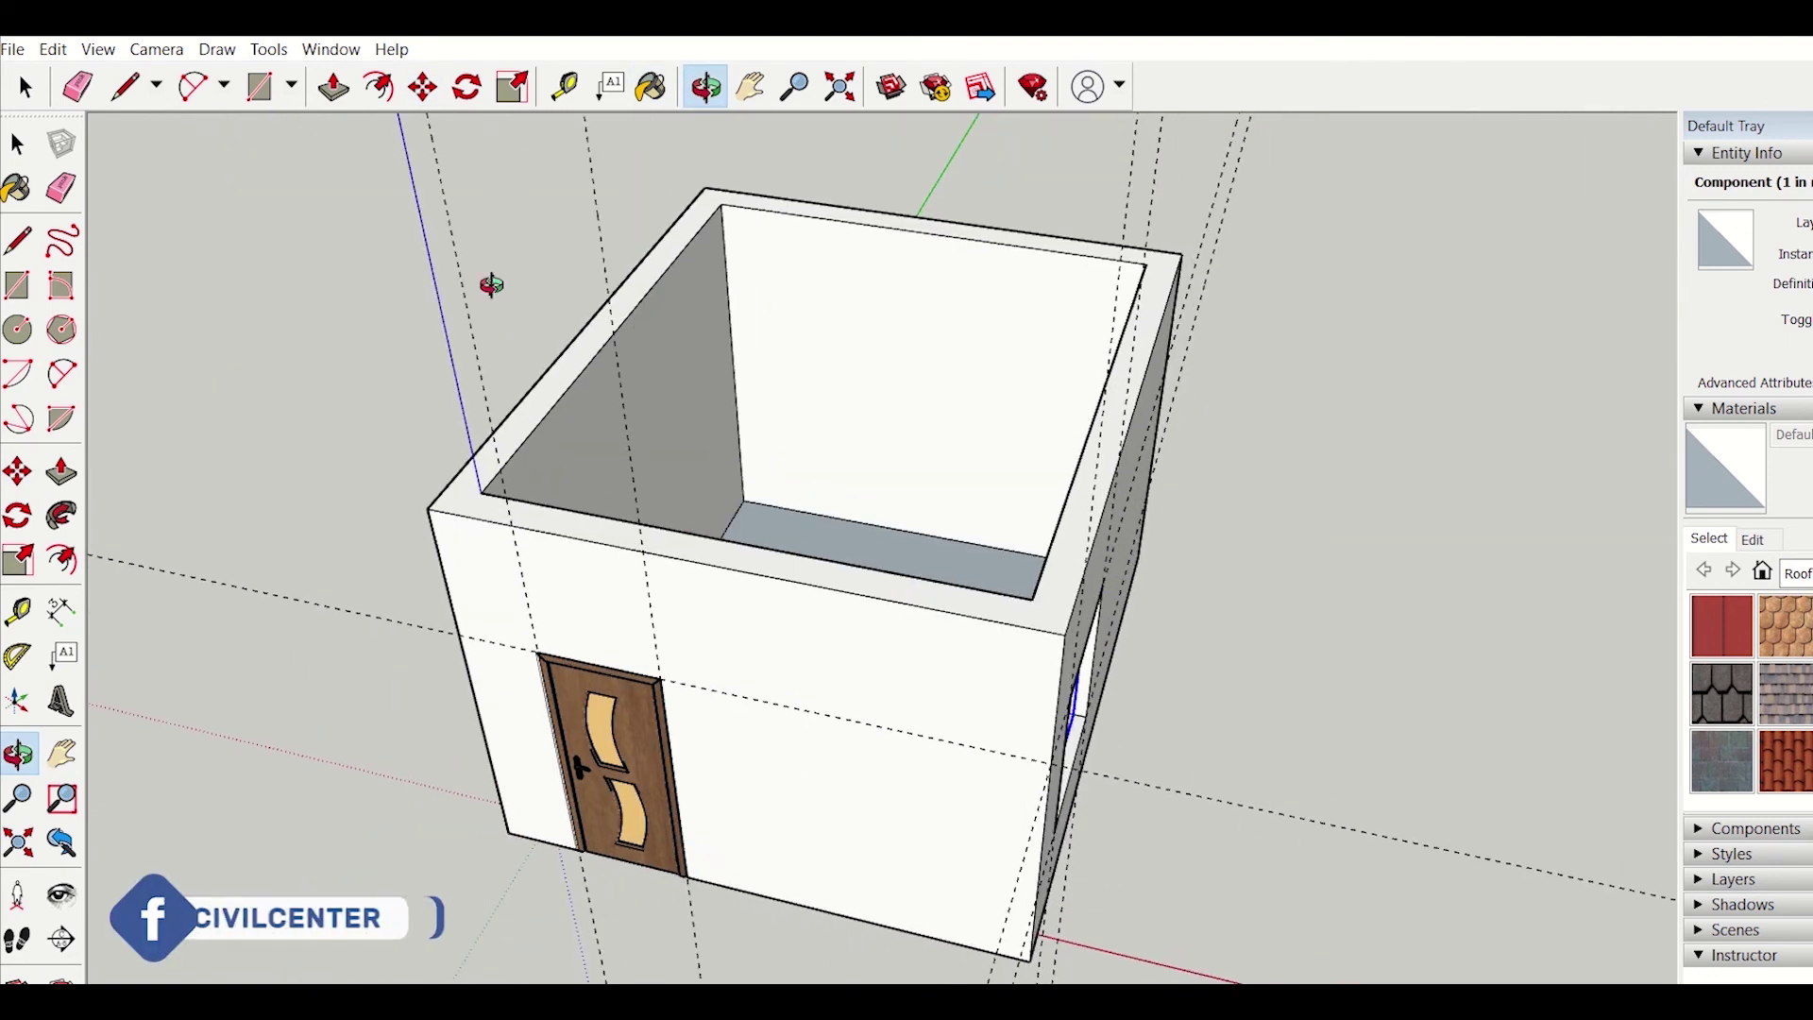
left_click(126, 88)
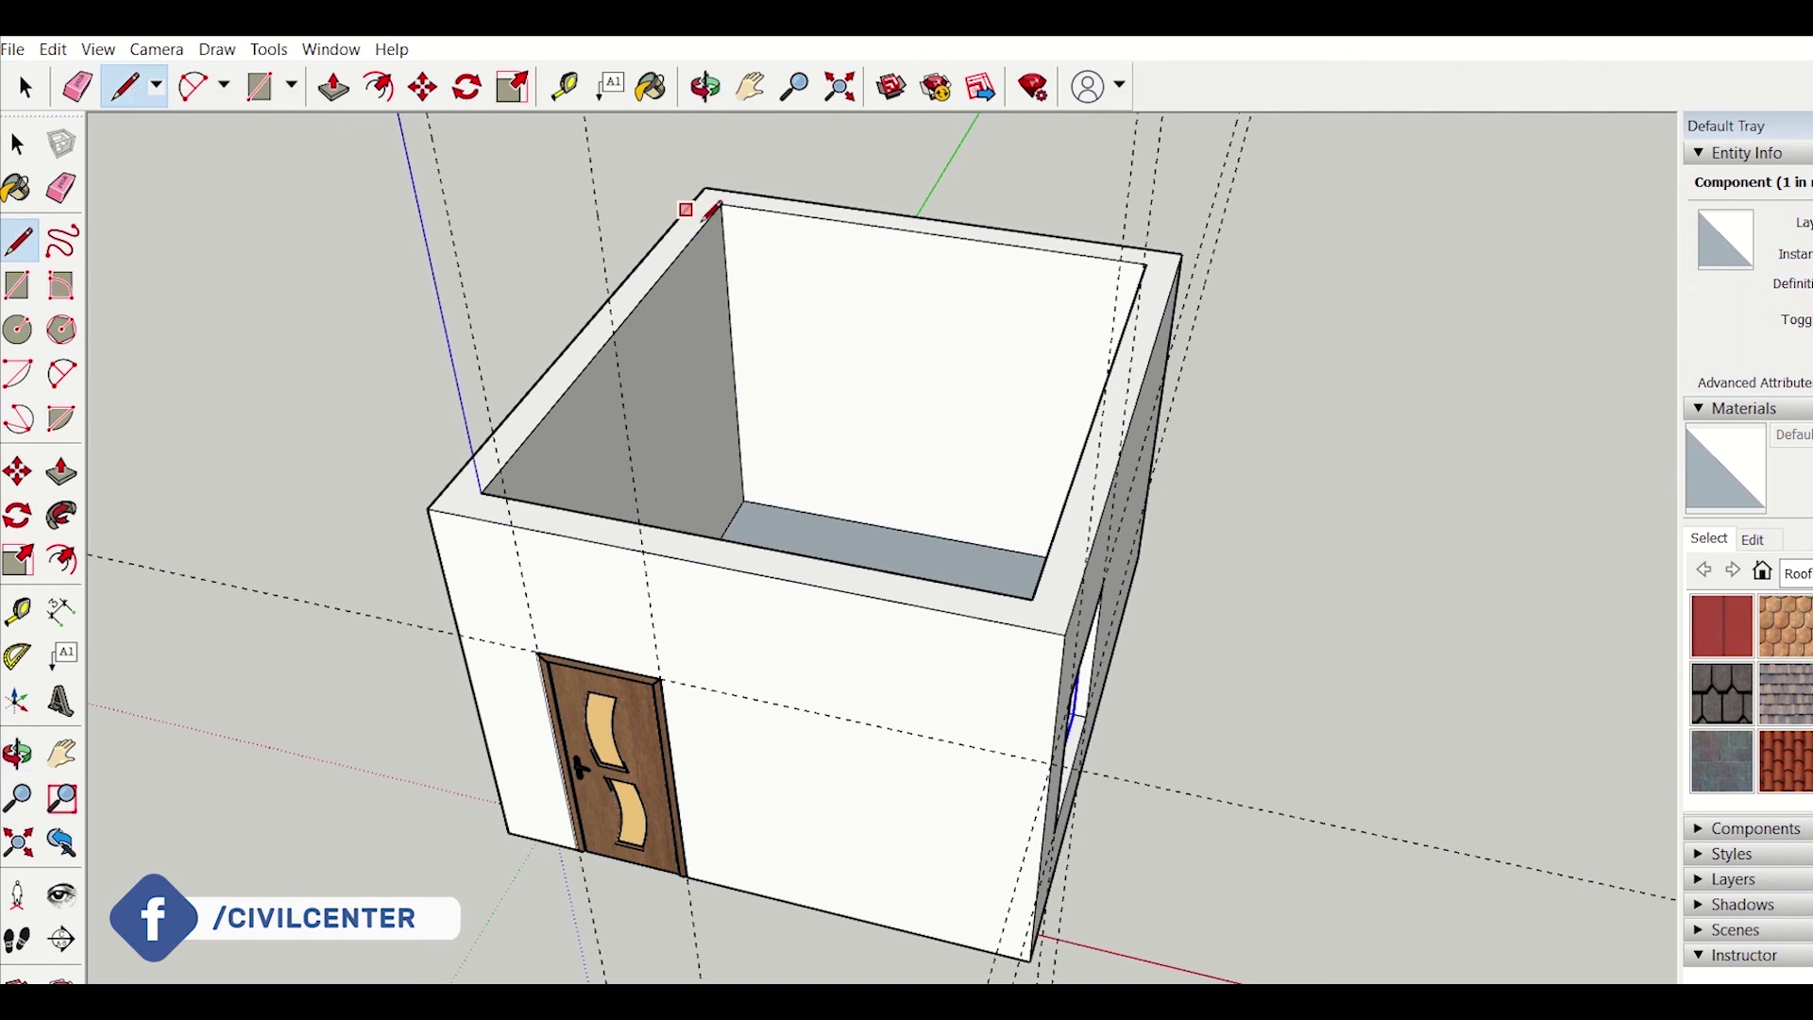
left_click(722, 203)
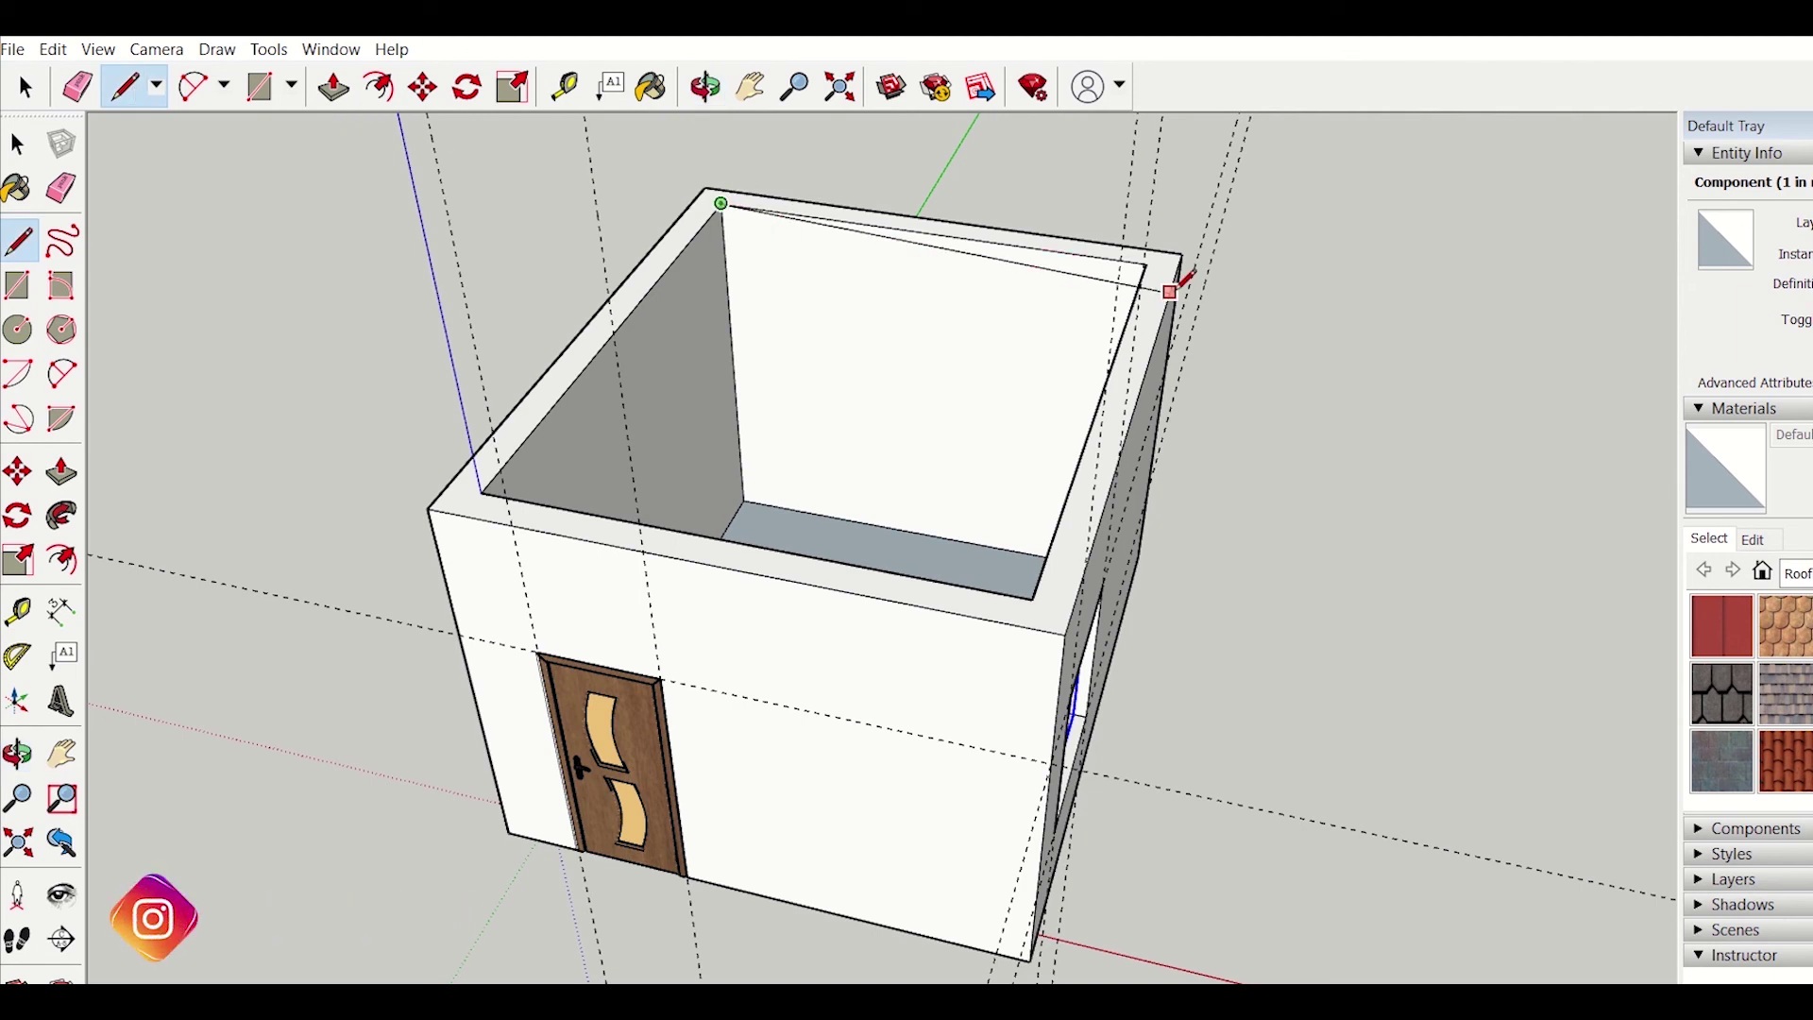
left_click(1147, 265)
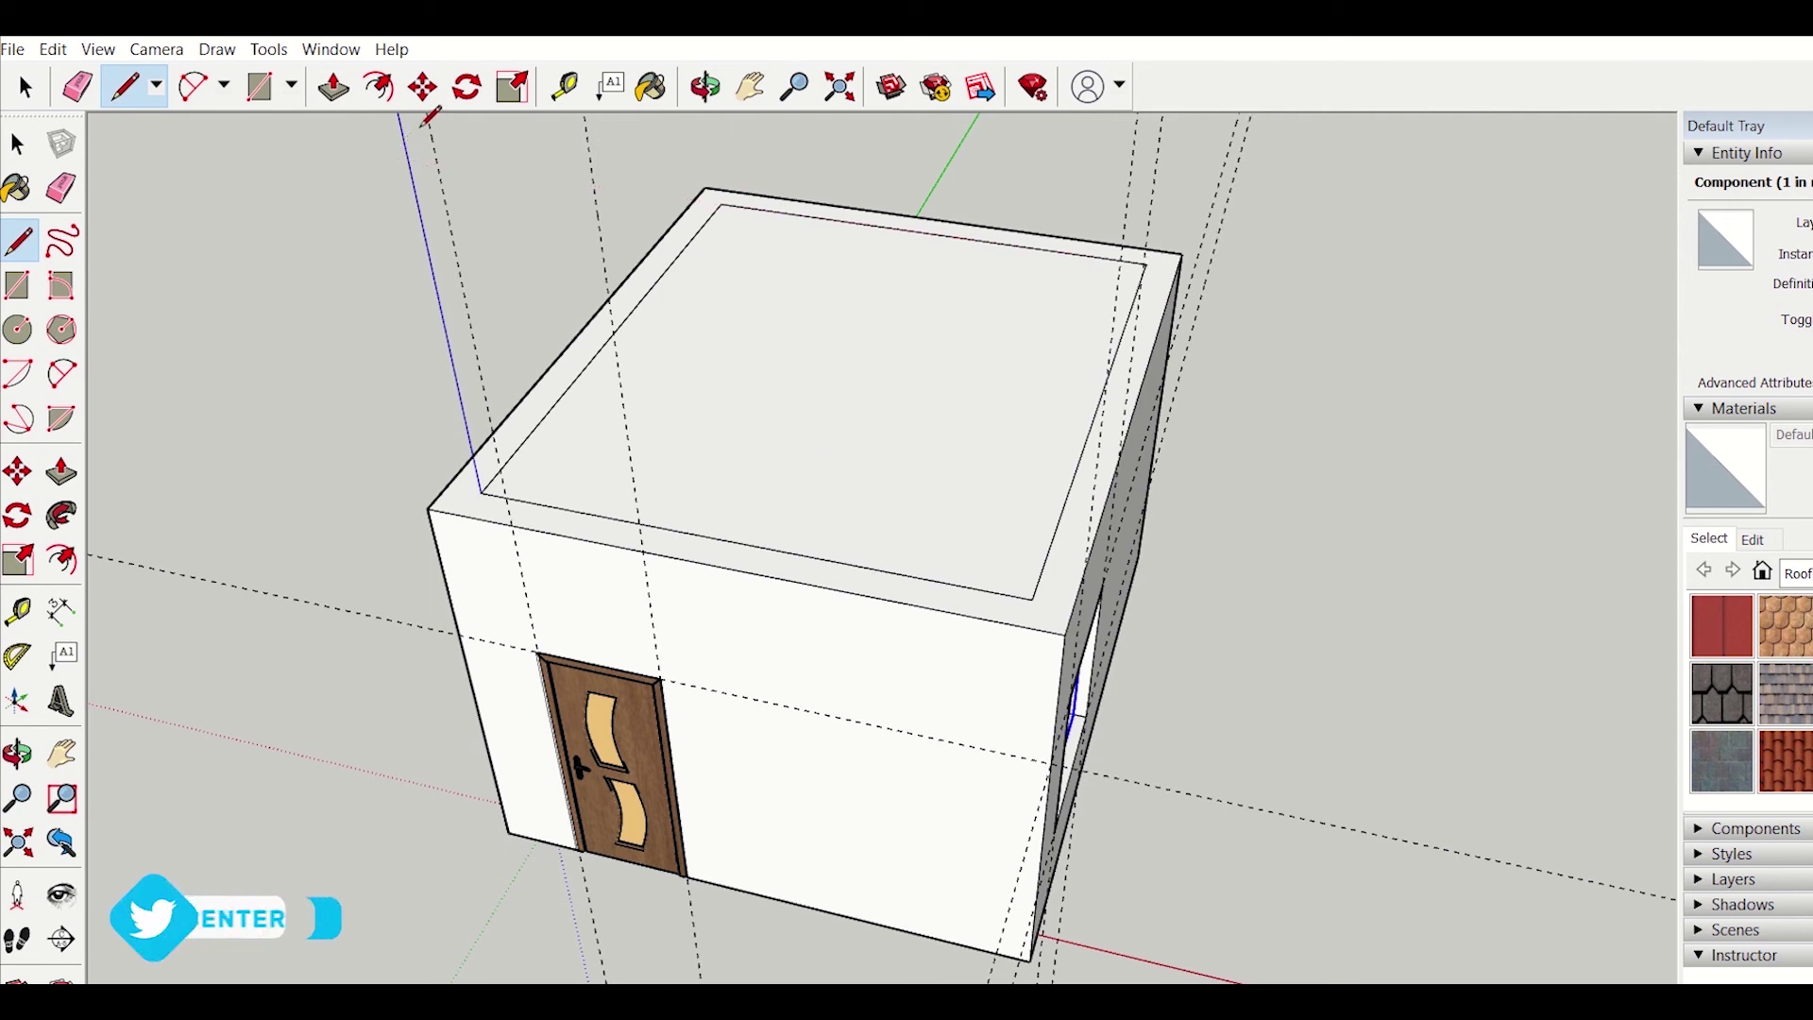
left_click(332, 88)
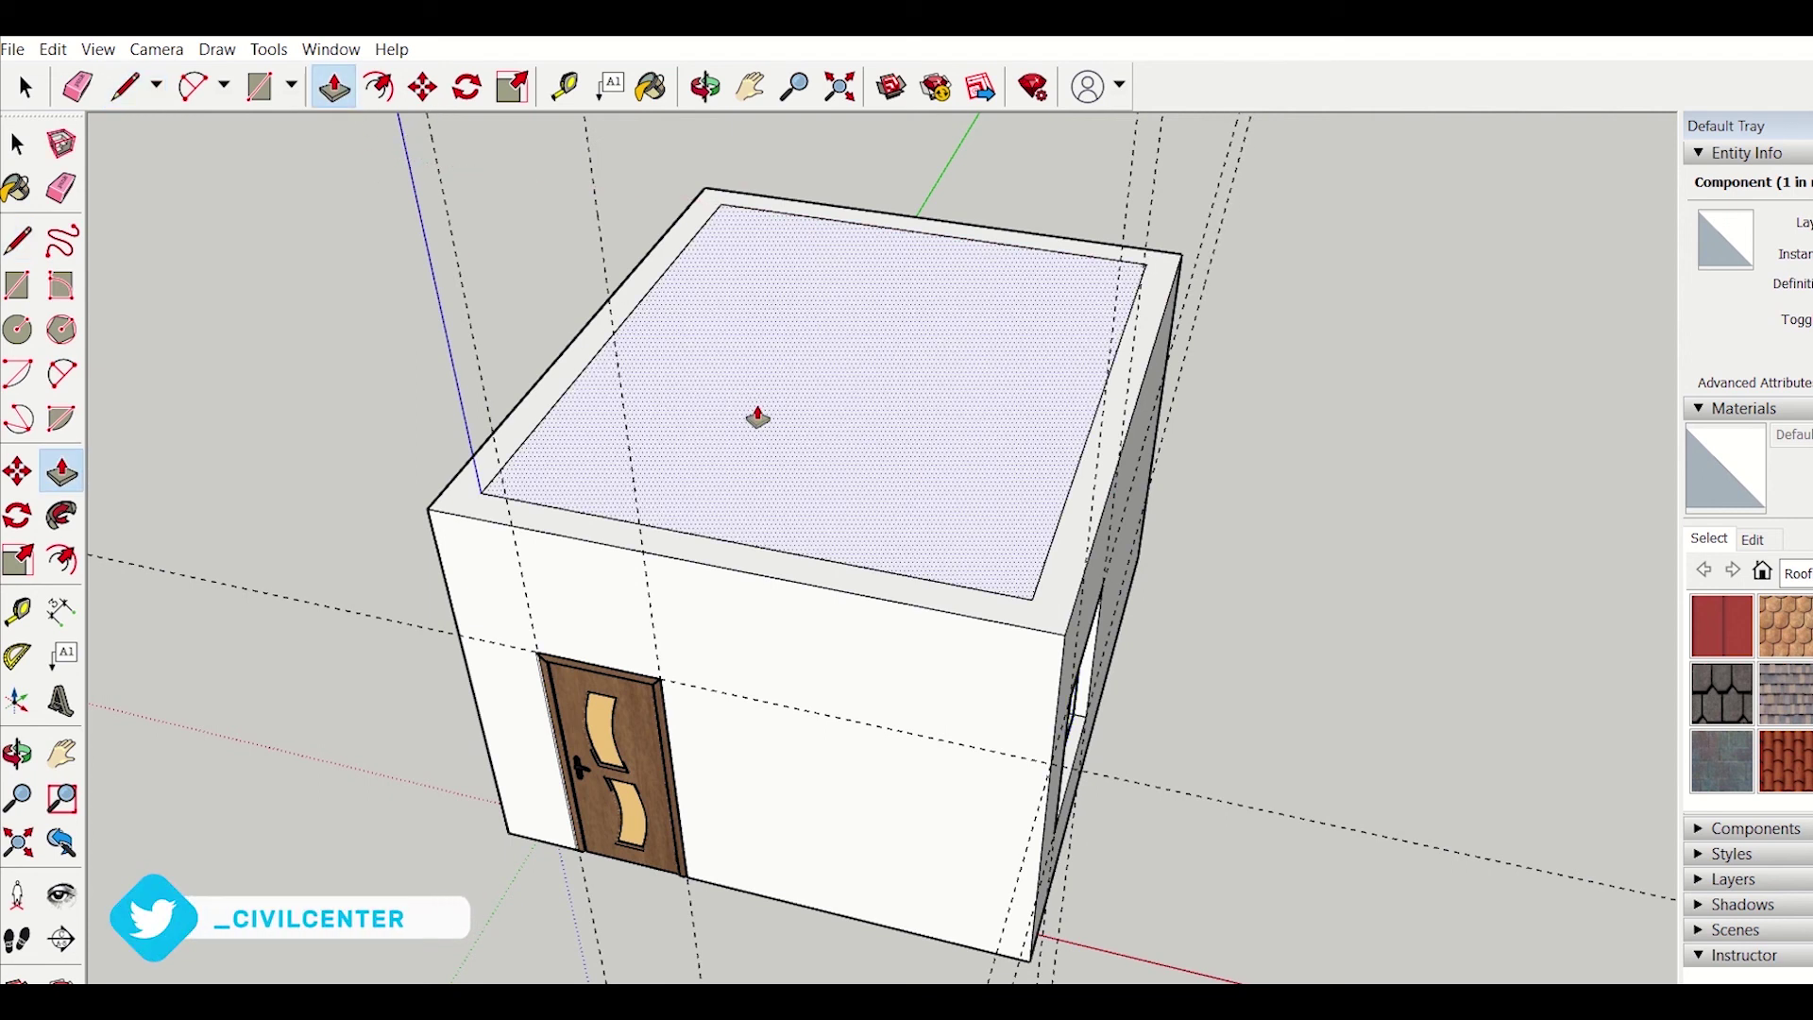
Step: Push/pull the front strip and wall-top ring so the roof sits below a raised rim
left_click(773, 429)
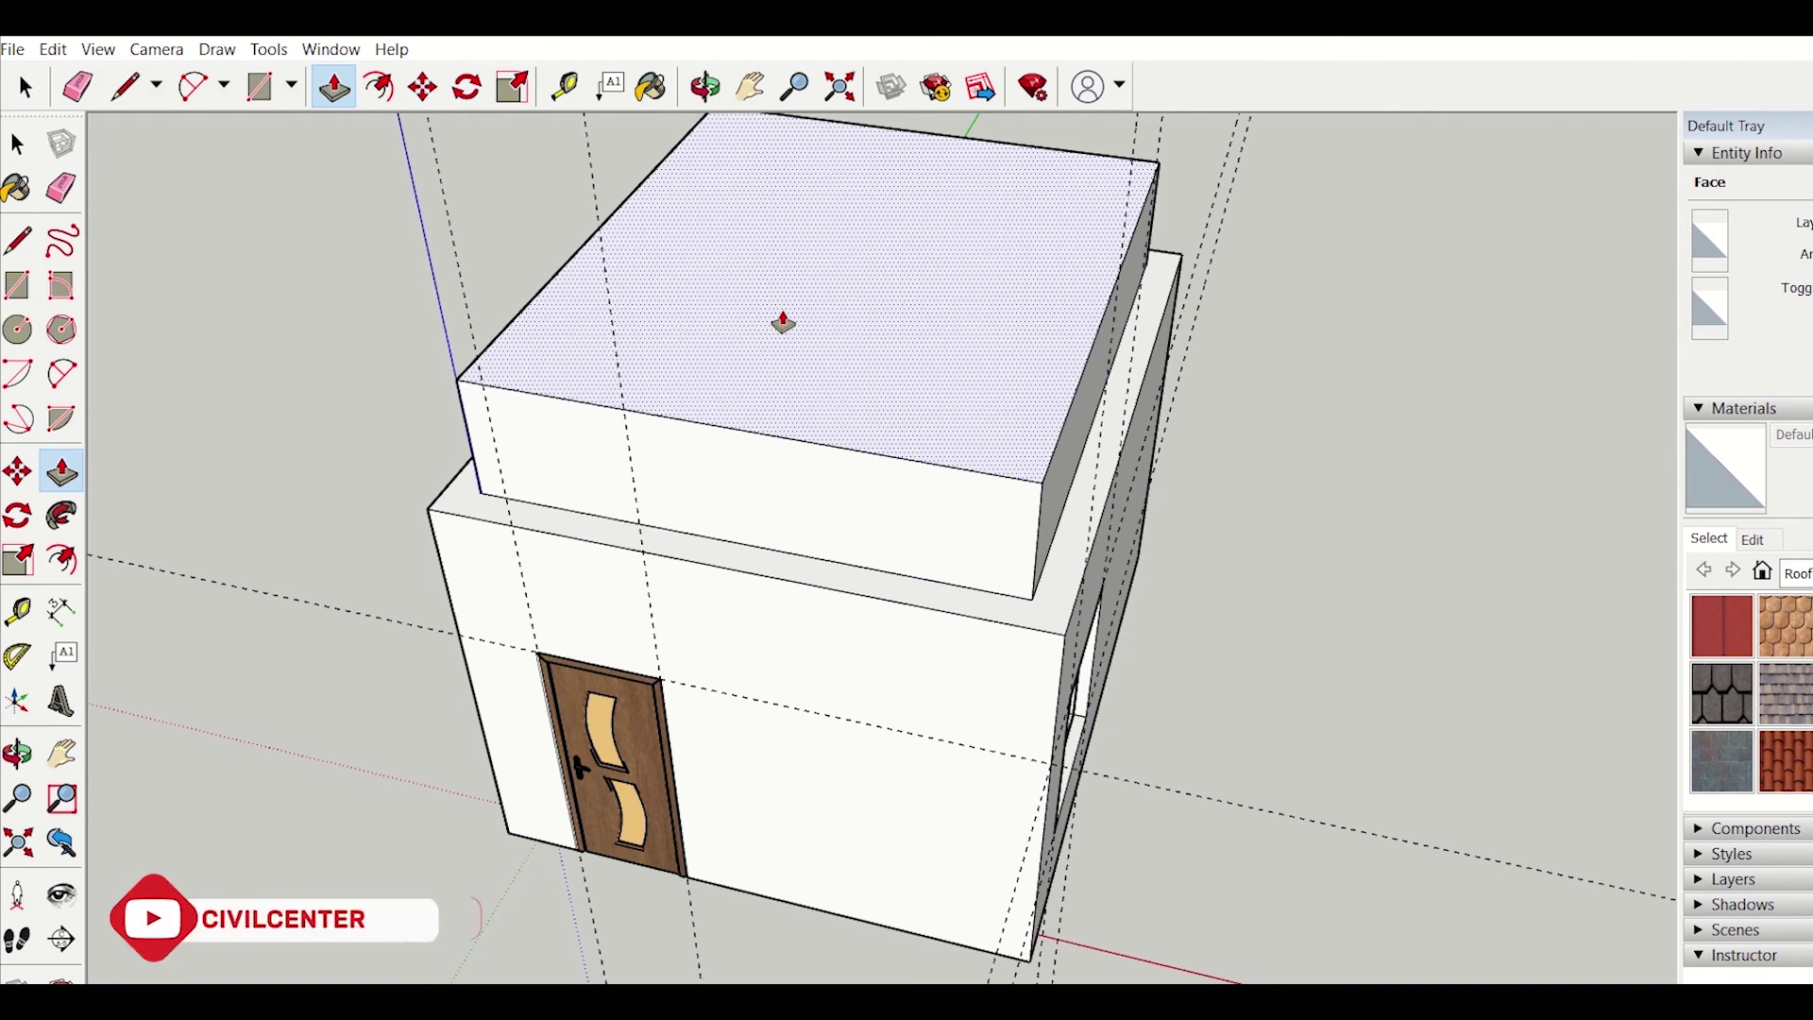
key("Escape")
left_click(844, 572)
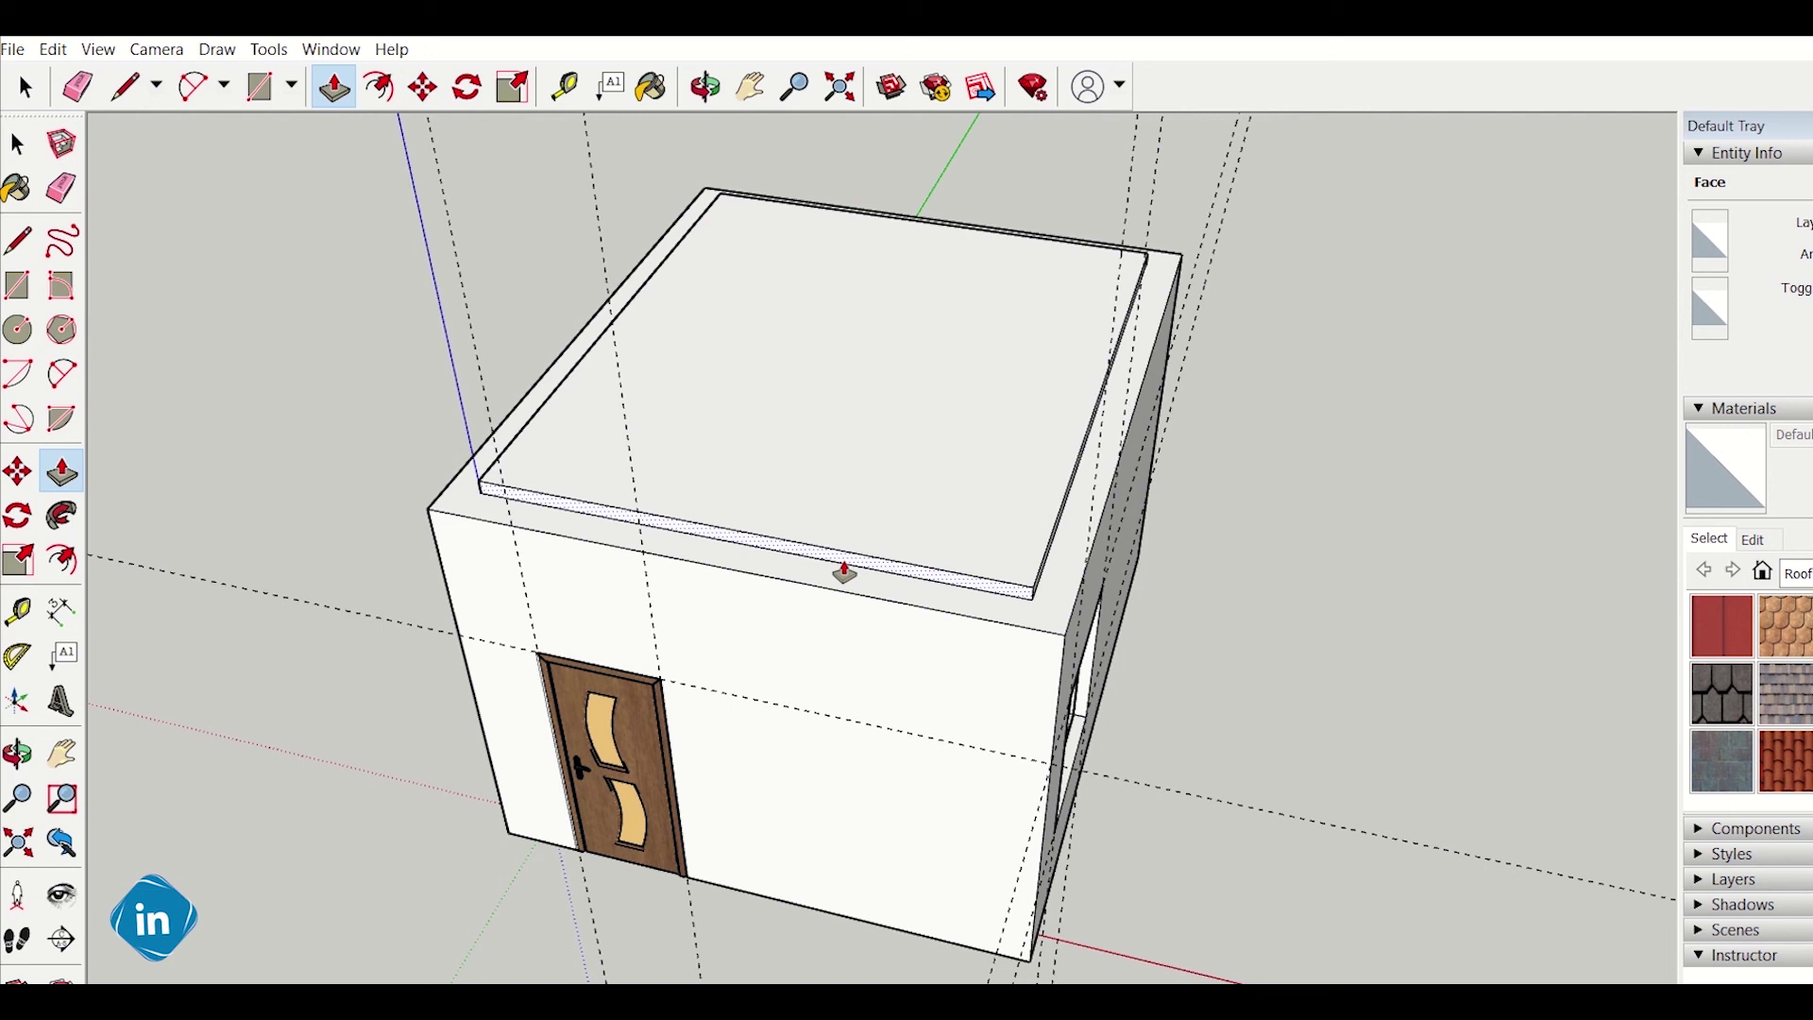
left_click(857, 546)
left_click(921, 566)
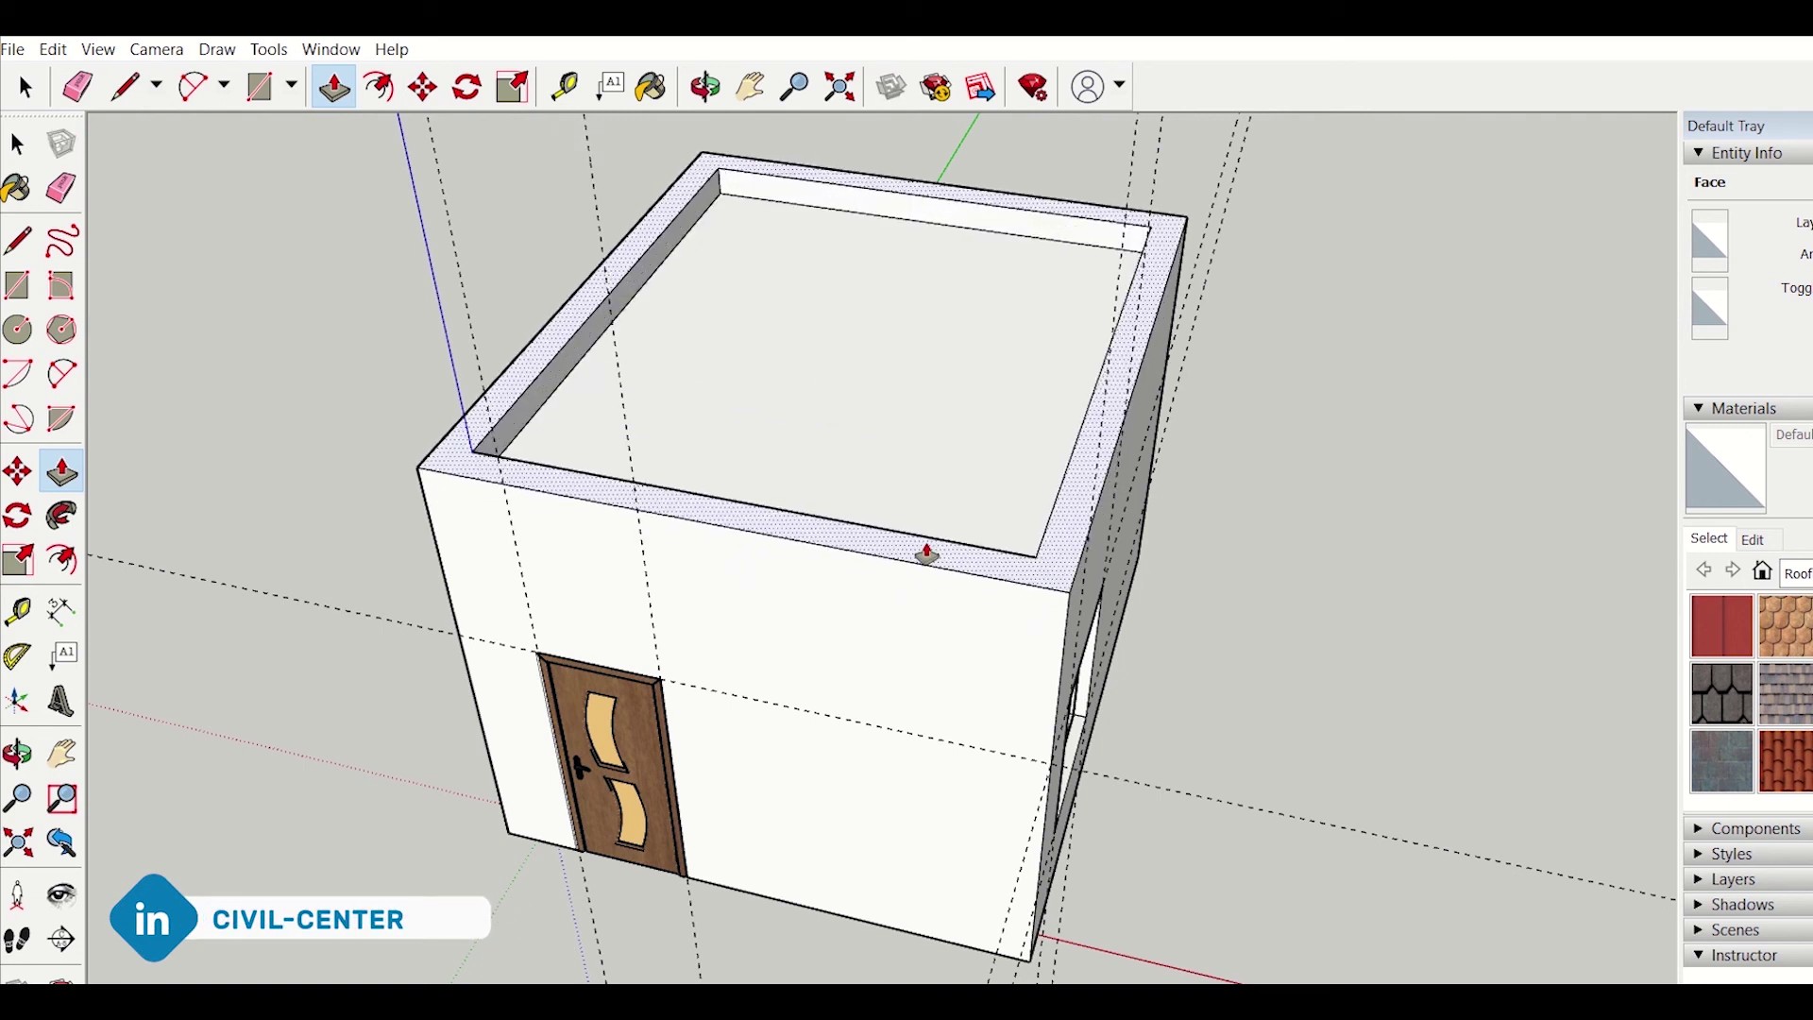
left_click(981, 495)
scroll(1023, 629, "up", 2)
scroll(1023, 628, "down", 2)
key("q")
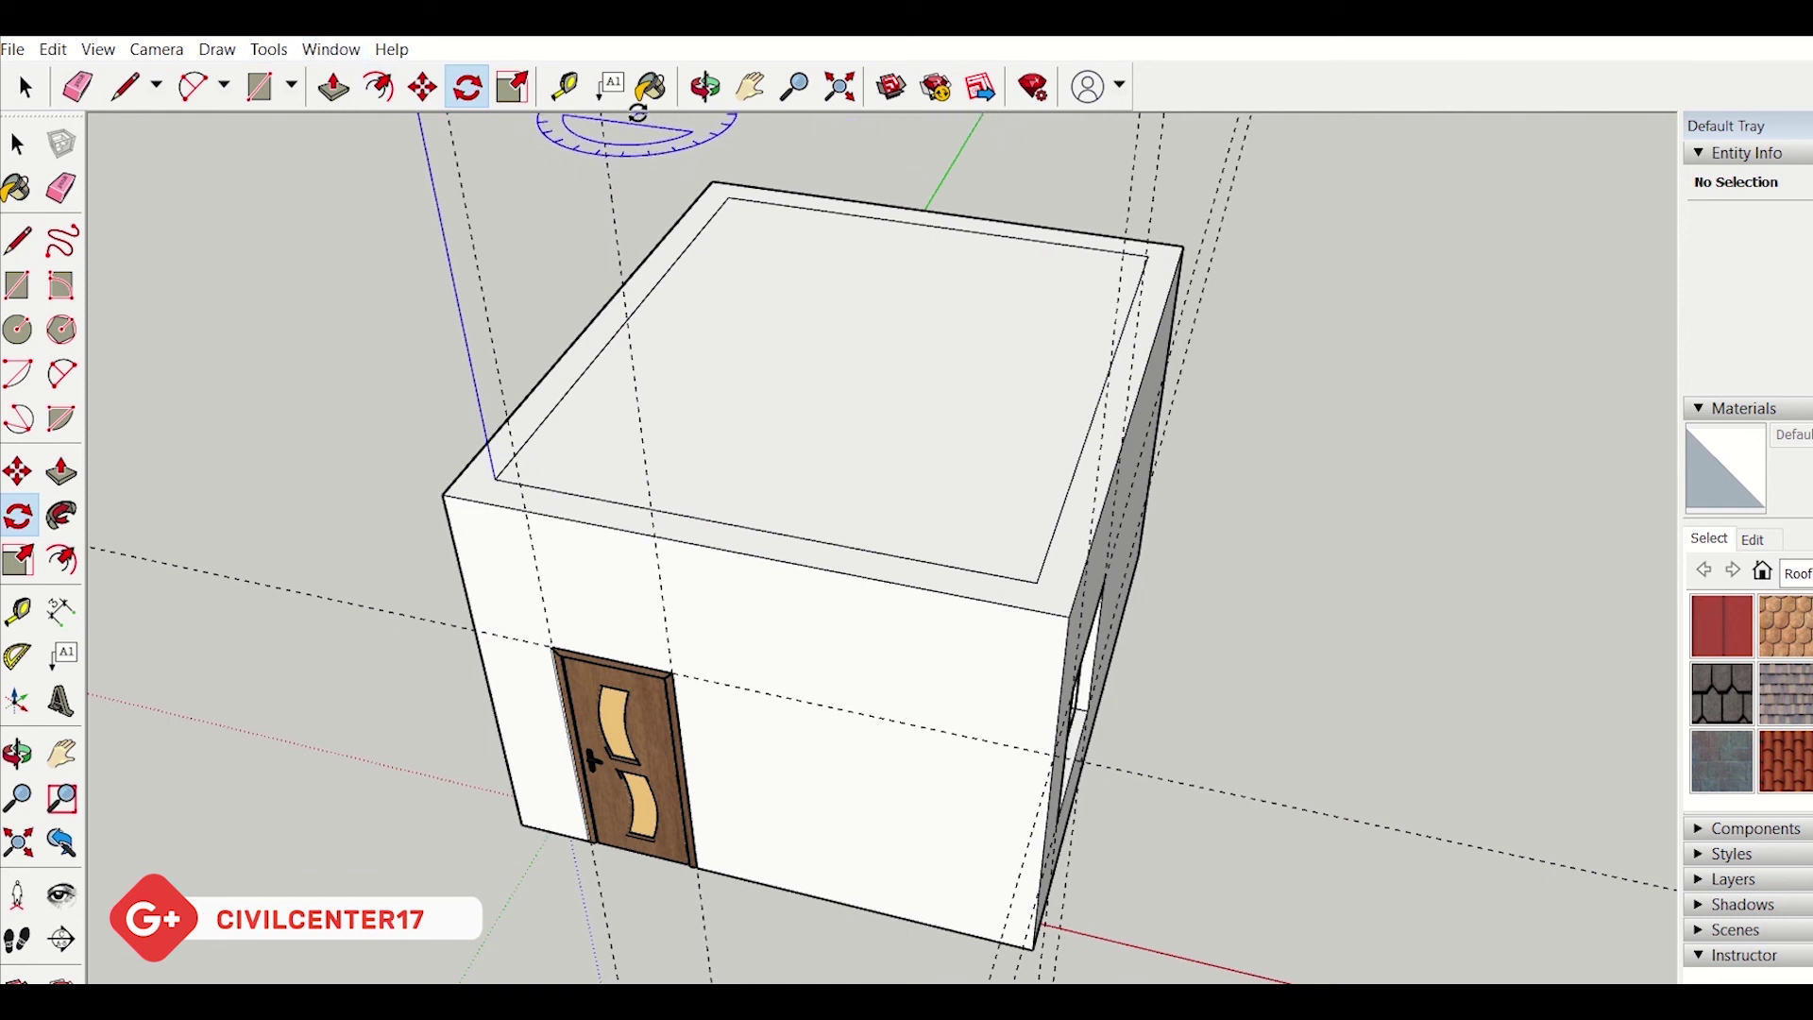
Step: Orbit to a side view of the door and window walls and zoom in
left_click(706, 87)
left_click_drag(619, 801, 1018, 854)
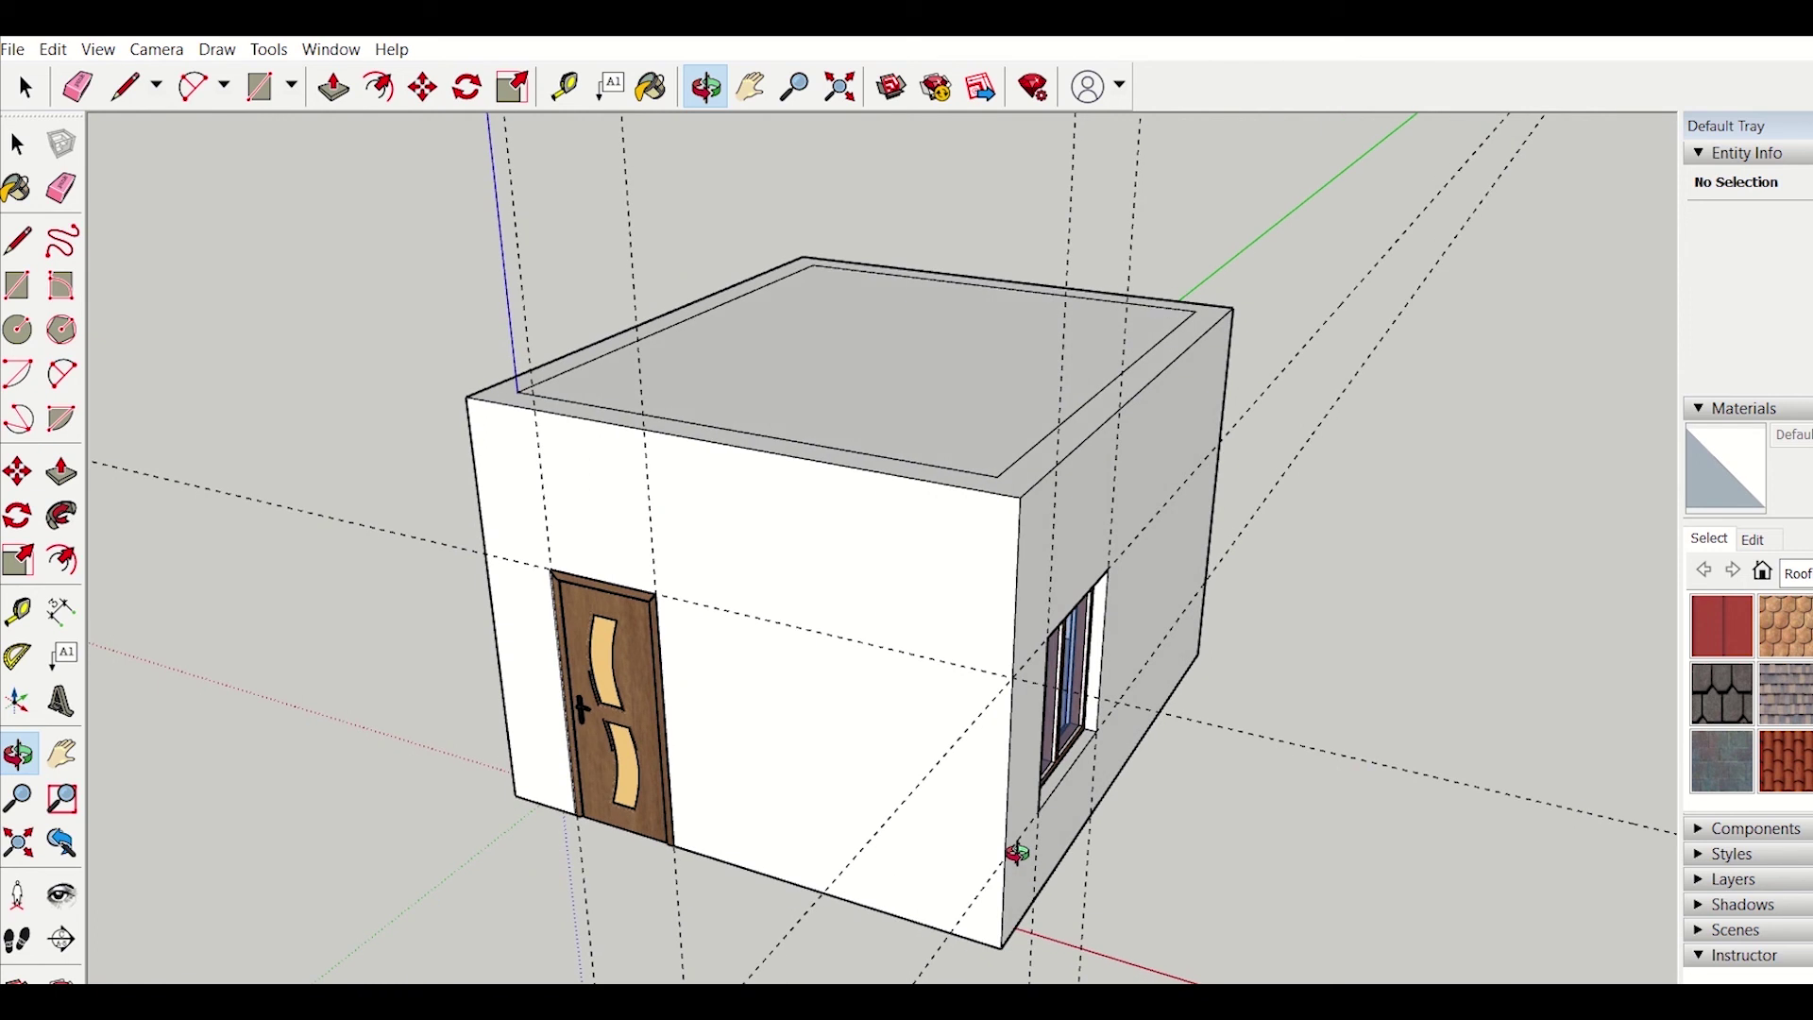
scroll(1019, 854, "up", 2)
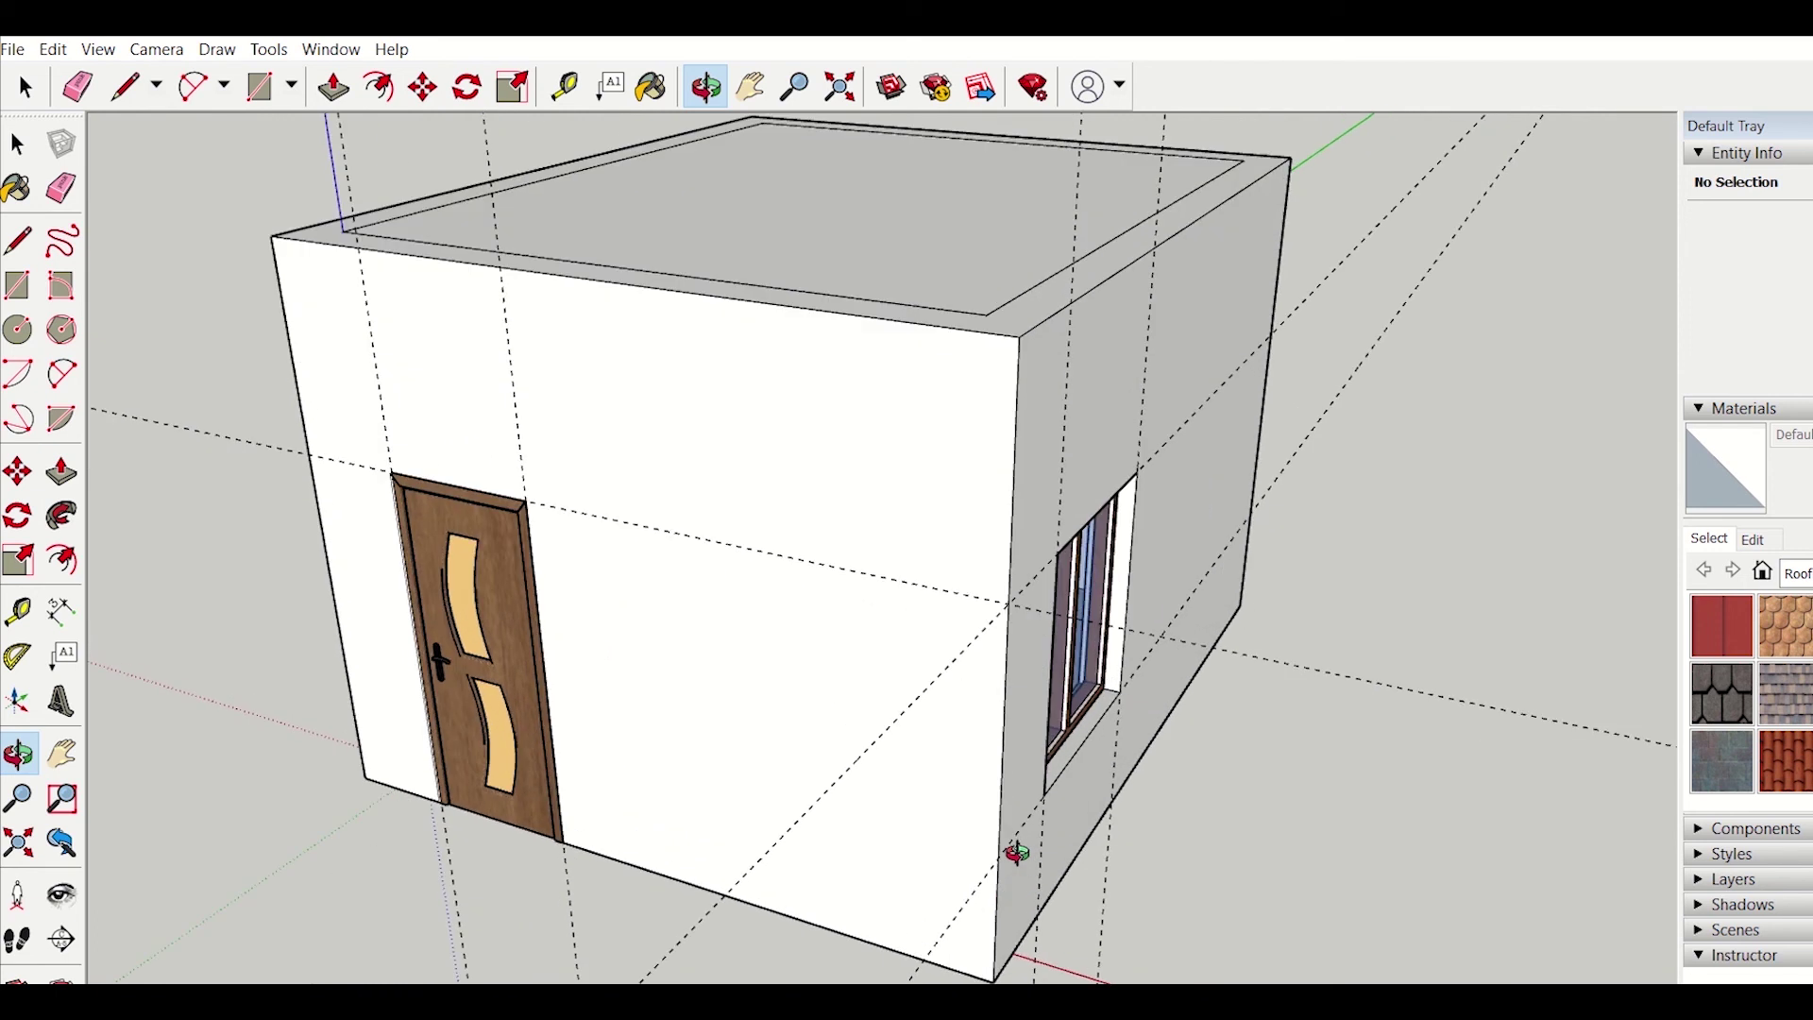